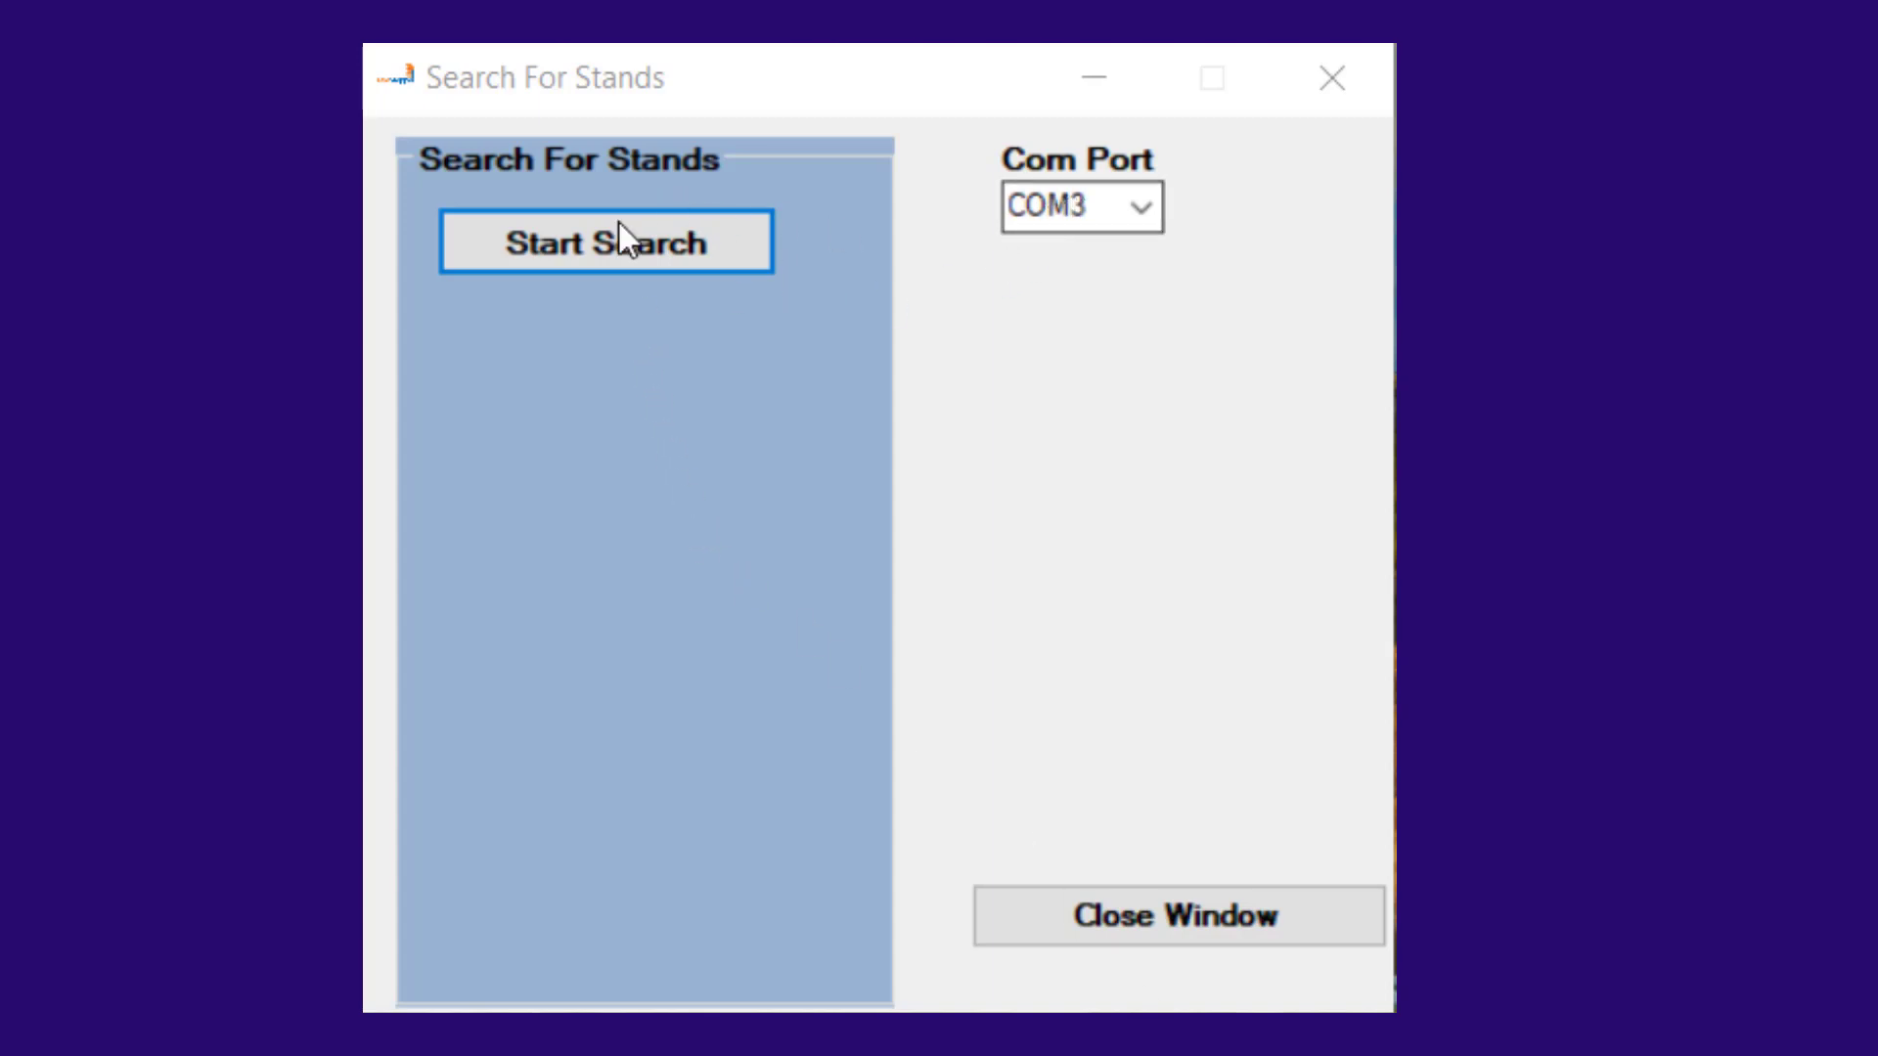
Step: Search for stands on COM3, close the search window, and initialize the stands
click(572, 239)
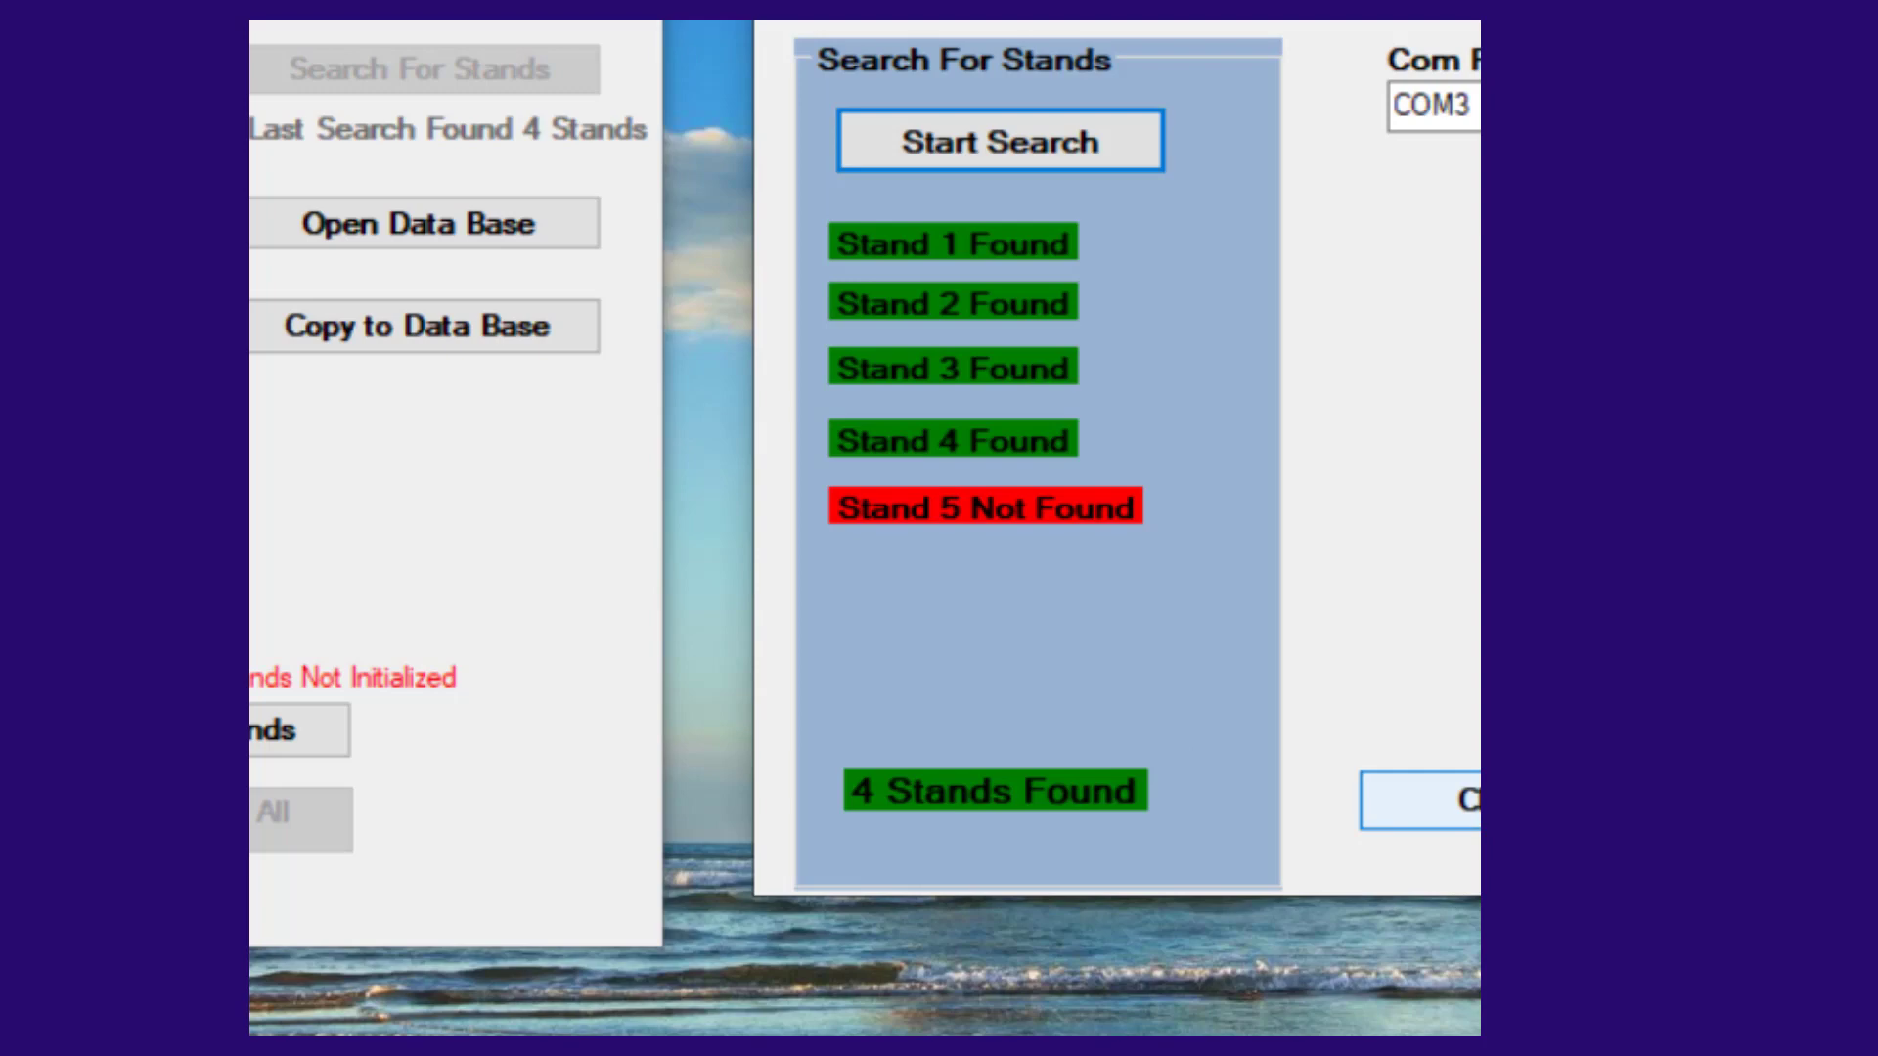
click(1428, 800)
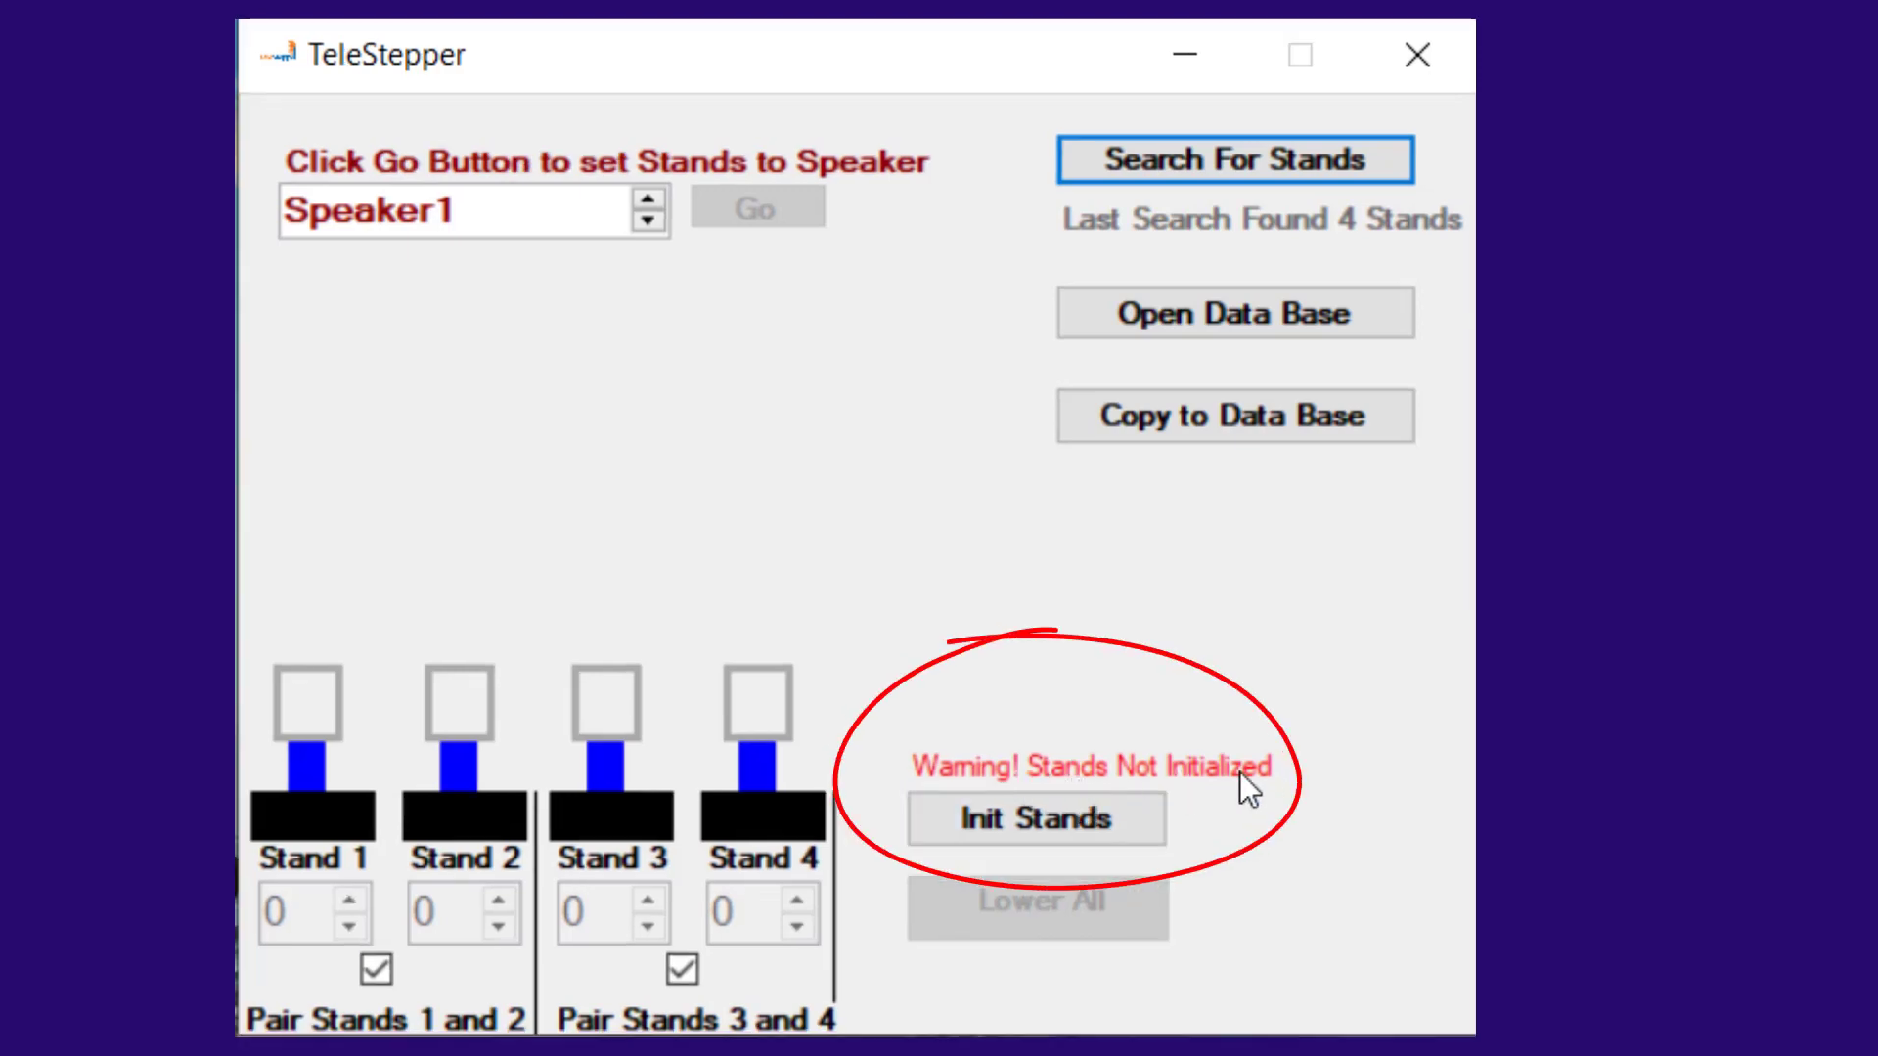
click(1033, 822)
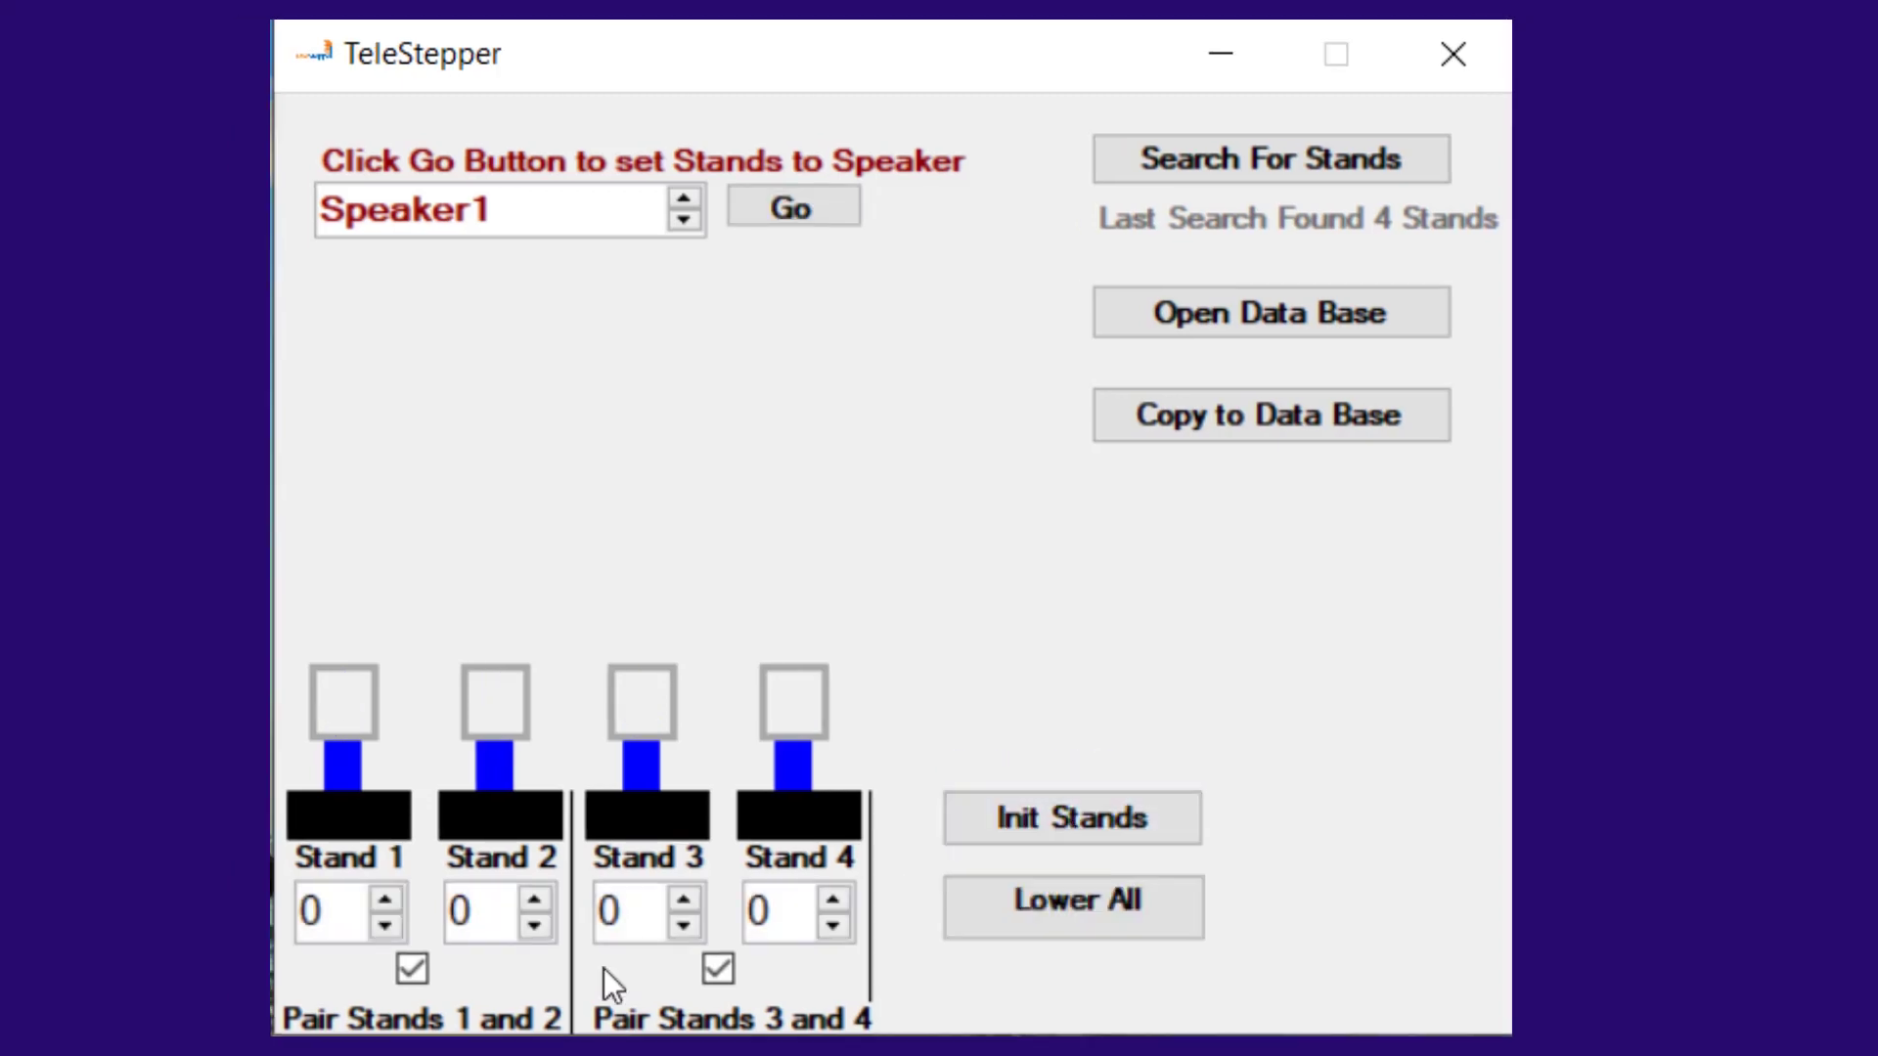
Step: Raise the paired stands 1 and 2 together to a height of 5
click(385, 900)
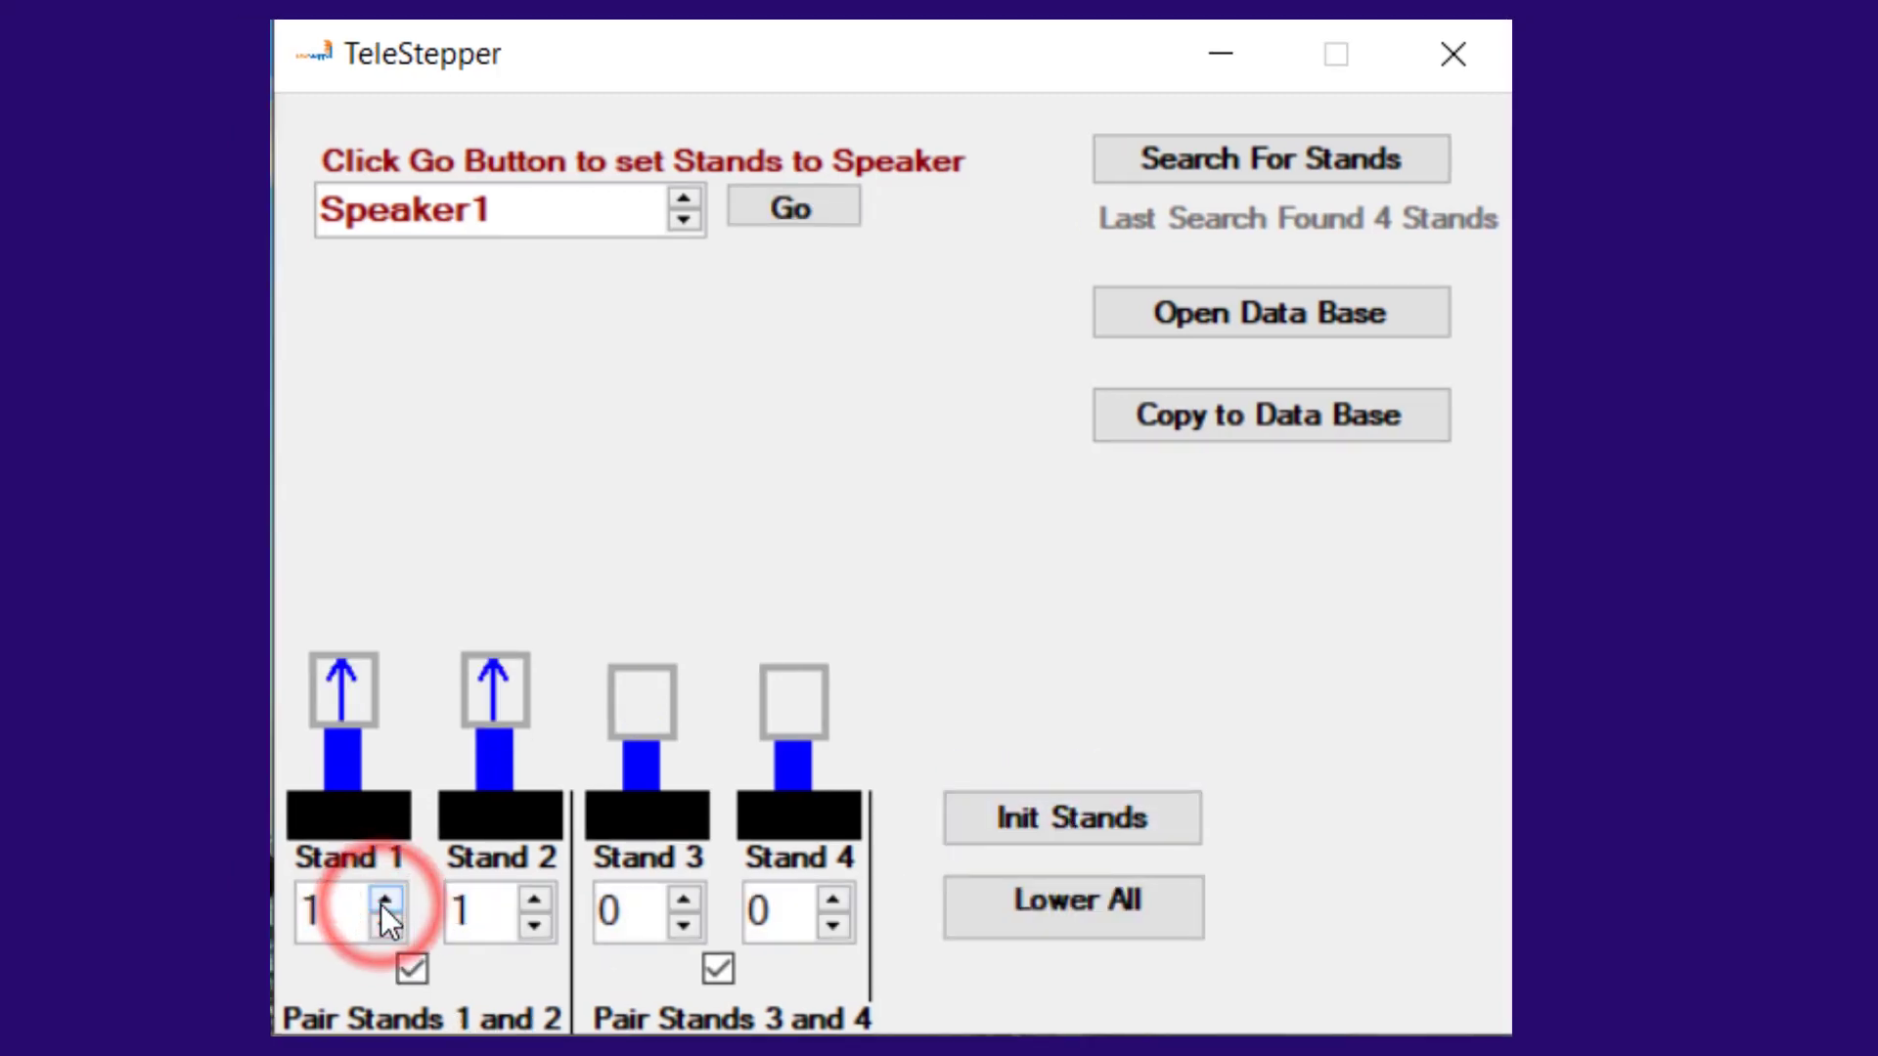
click(385, 901)
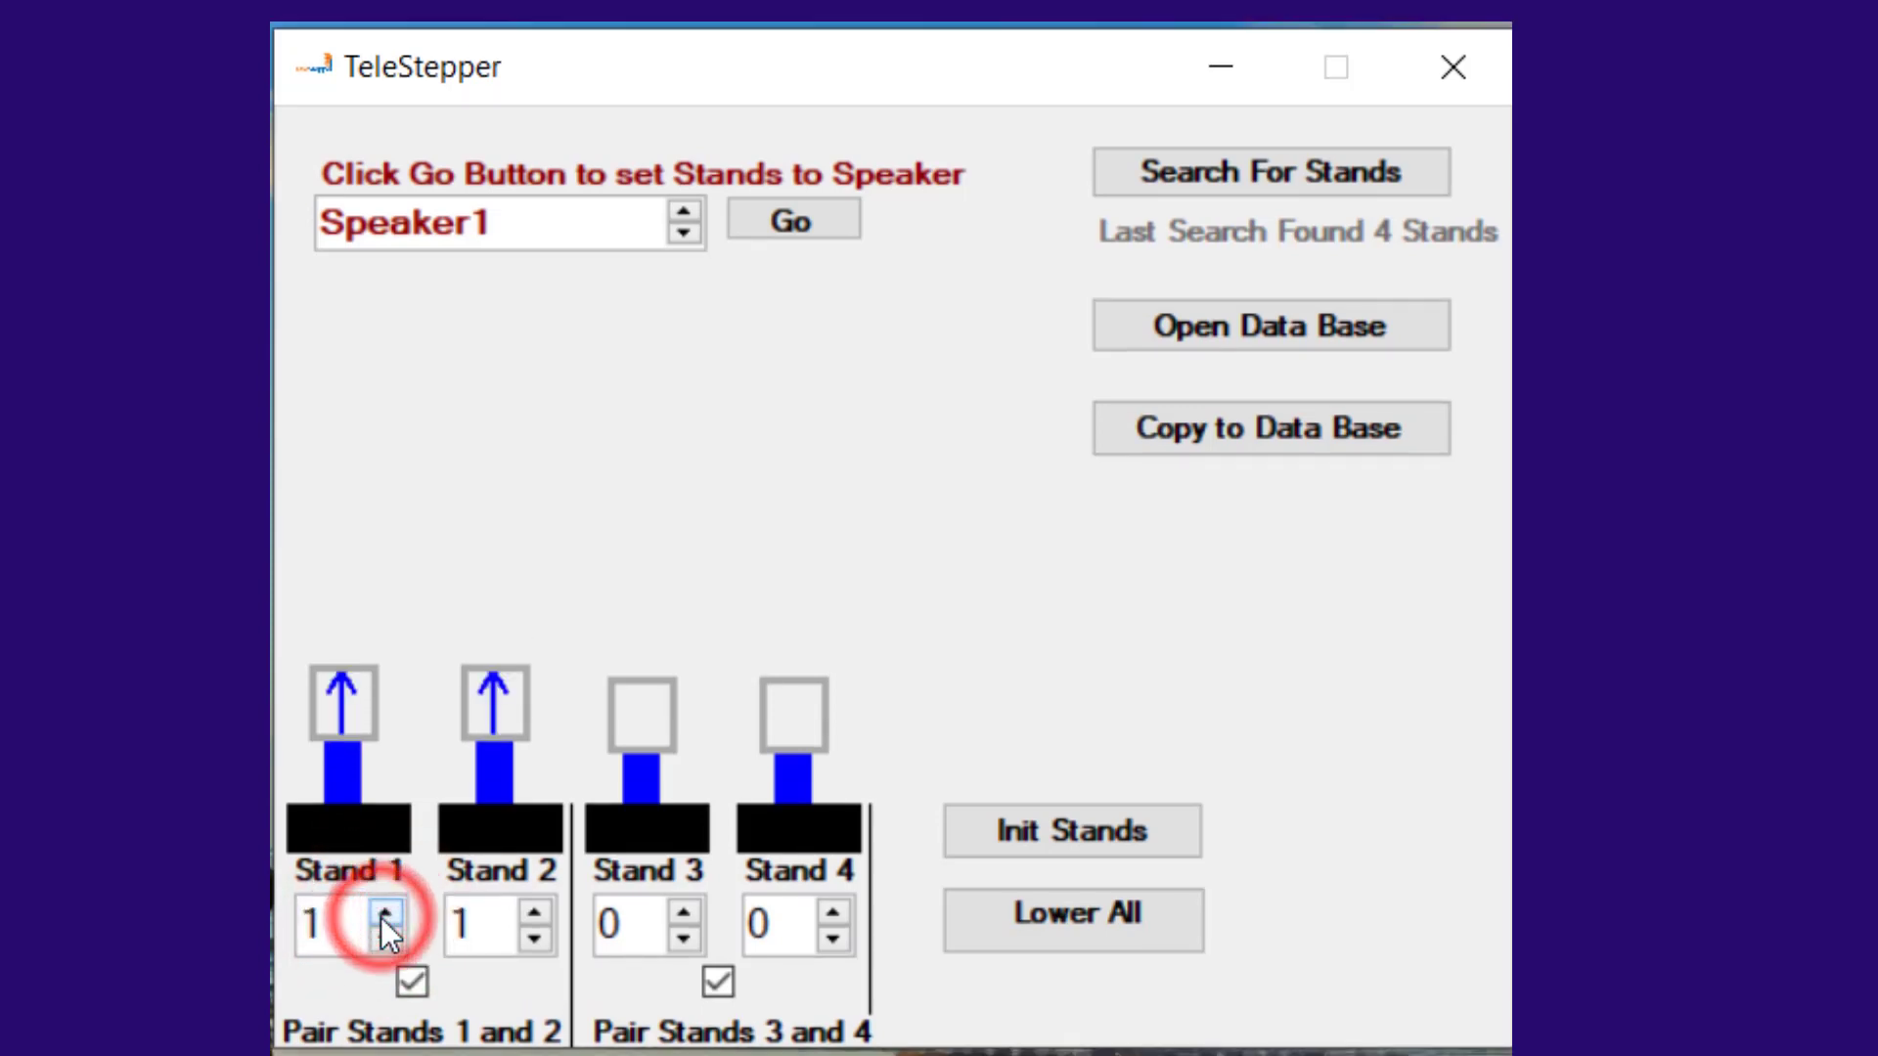
click(384, 901)
click(384, 913)
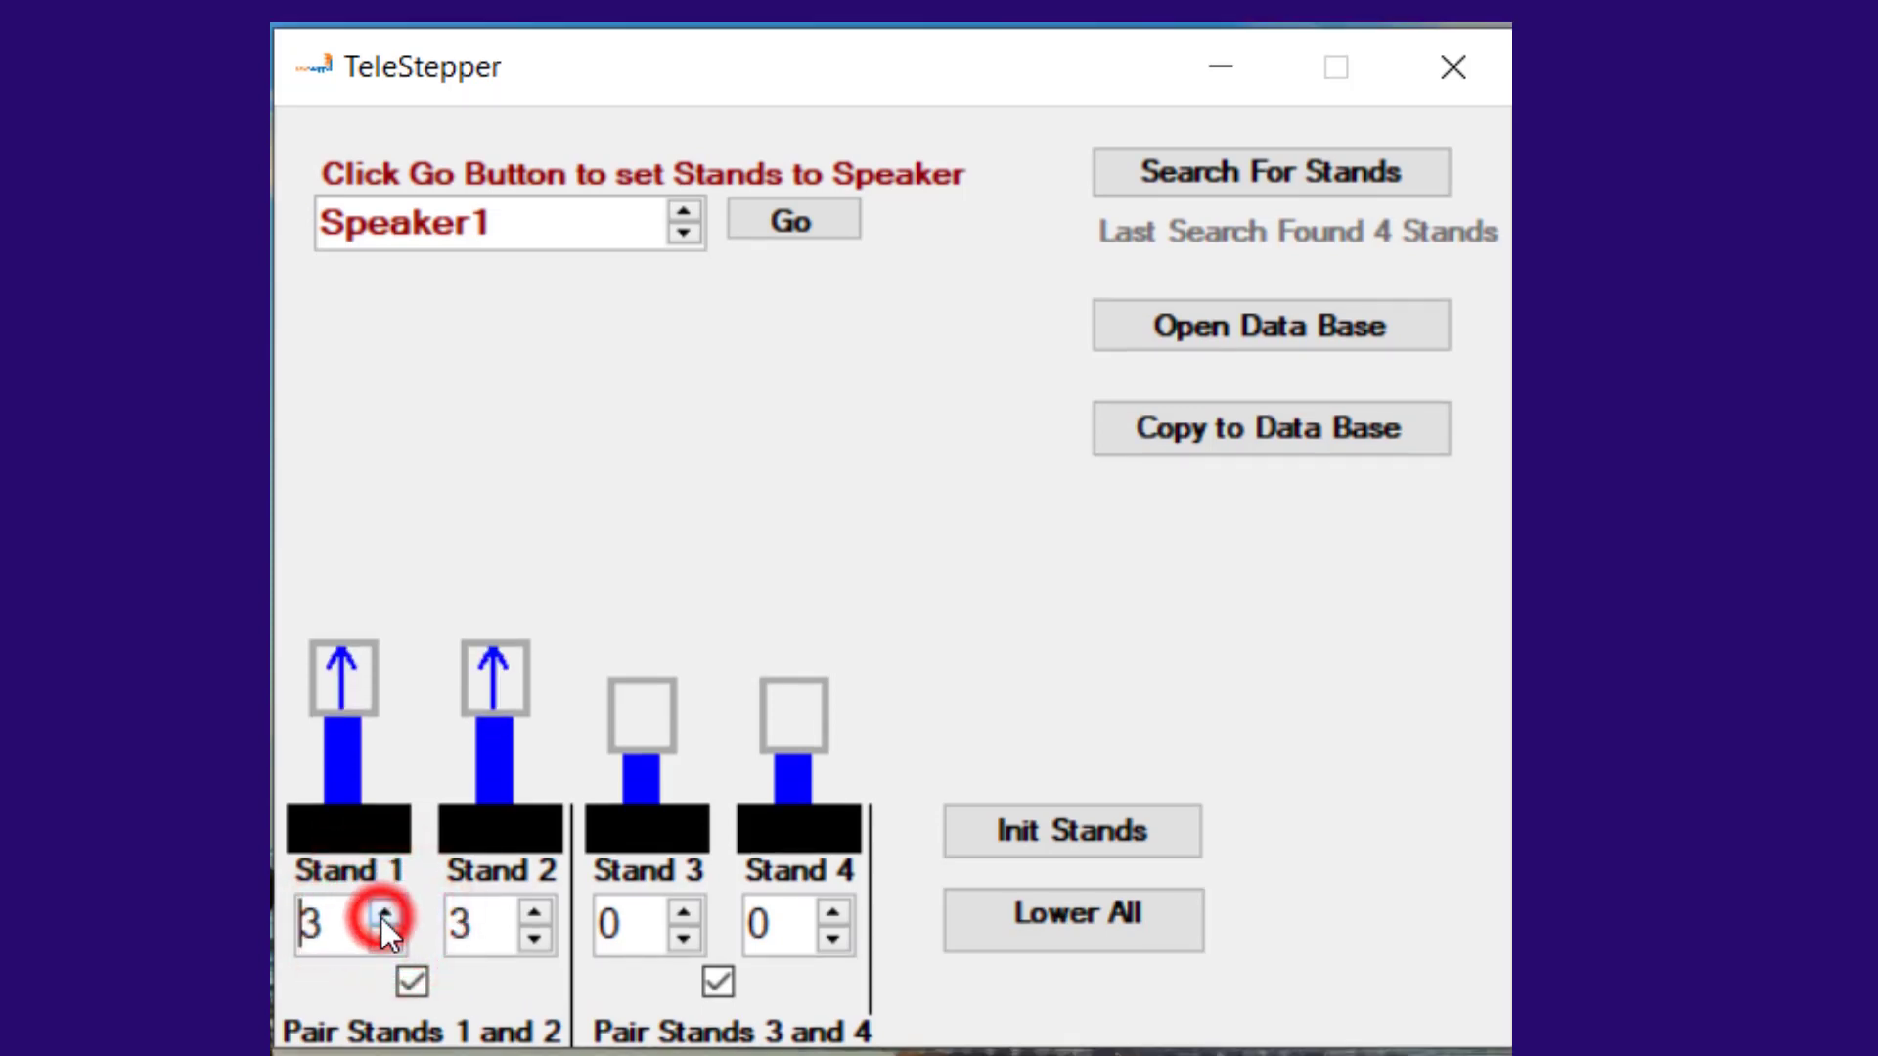
click(534, 909)
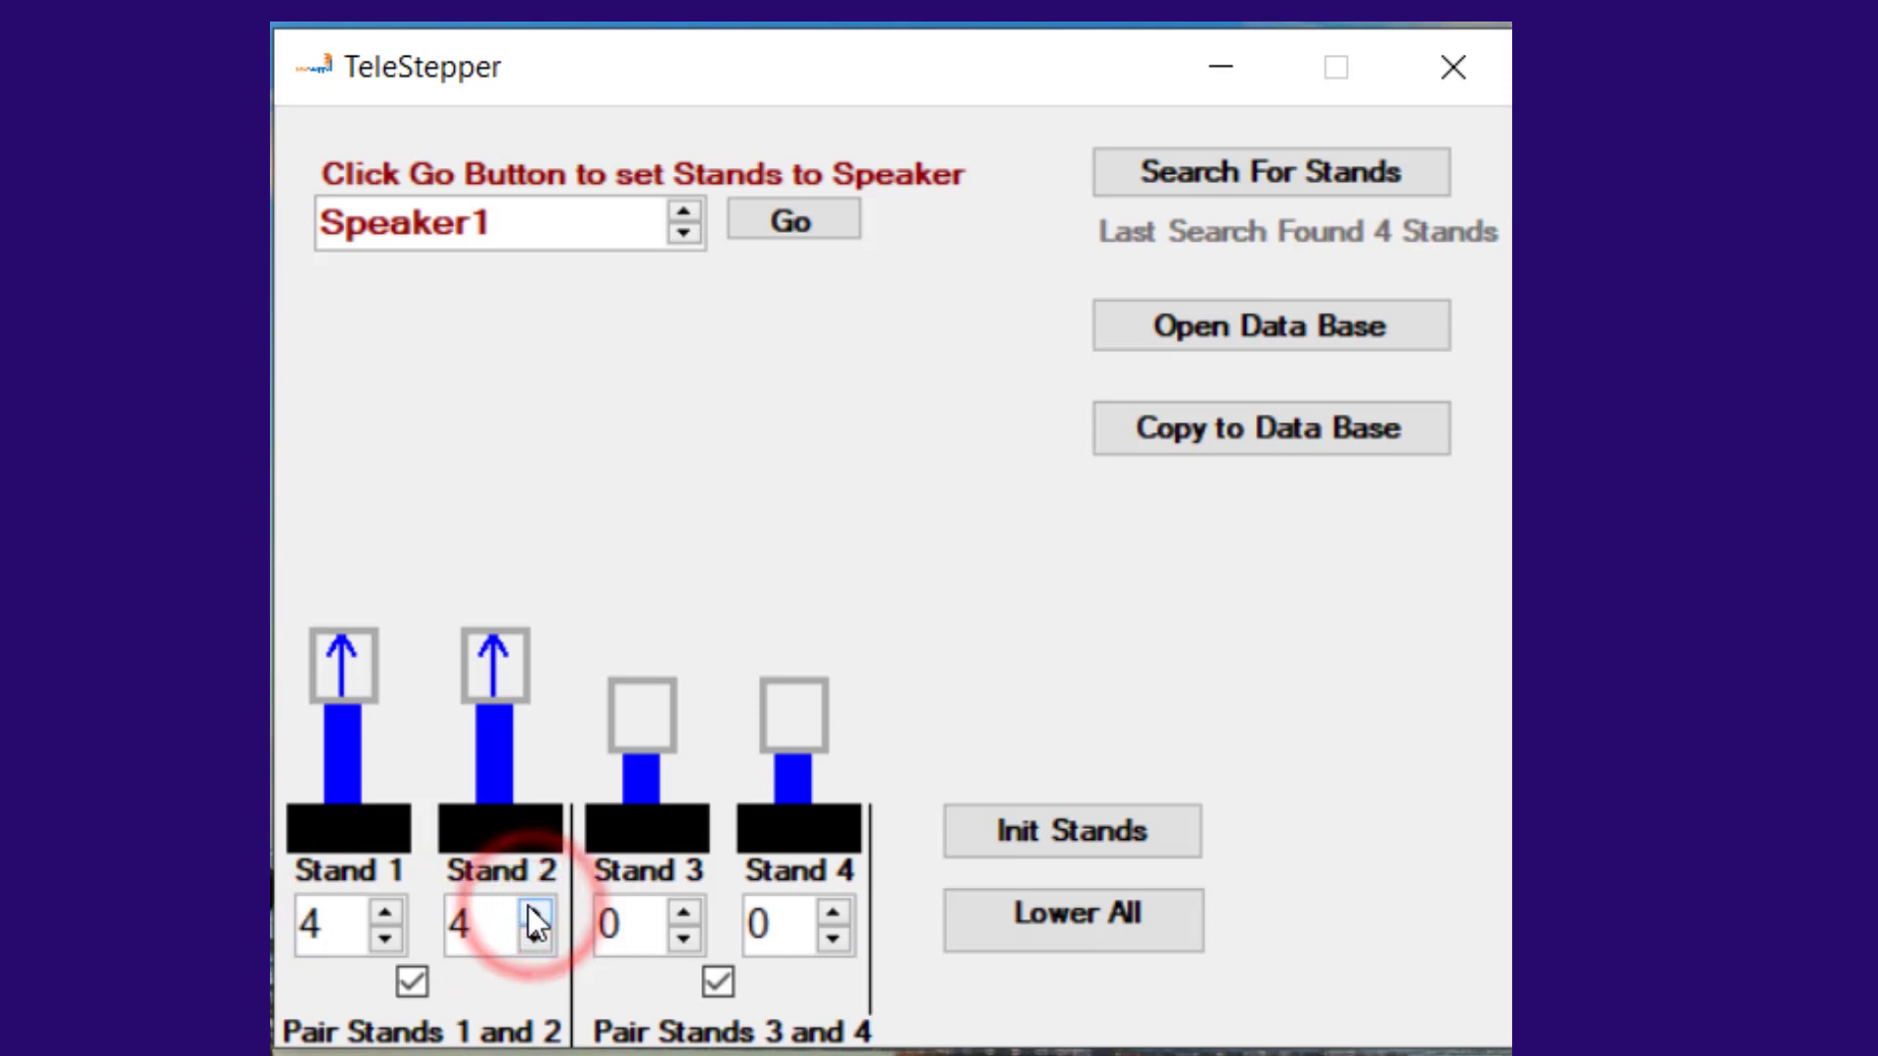
click(530, 910)
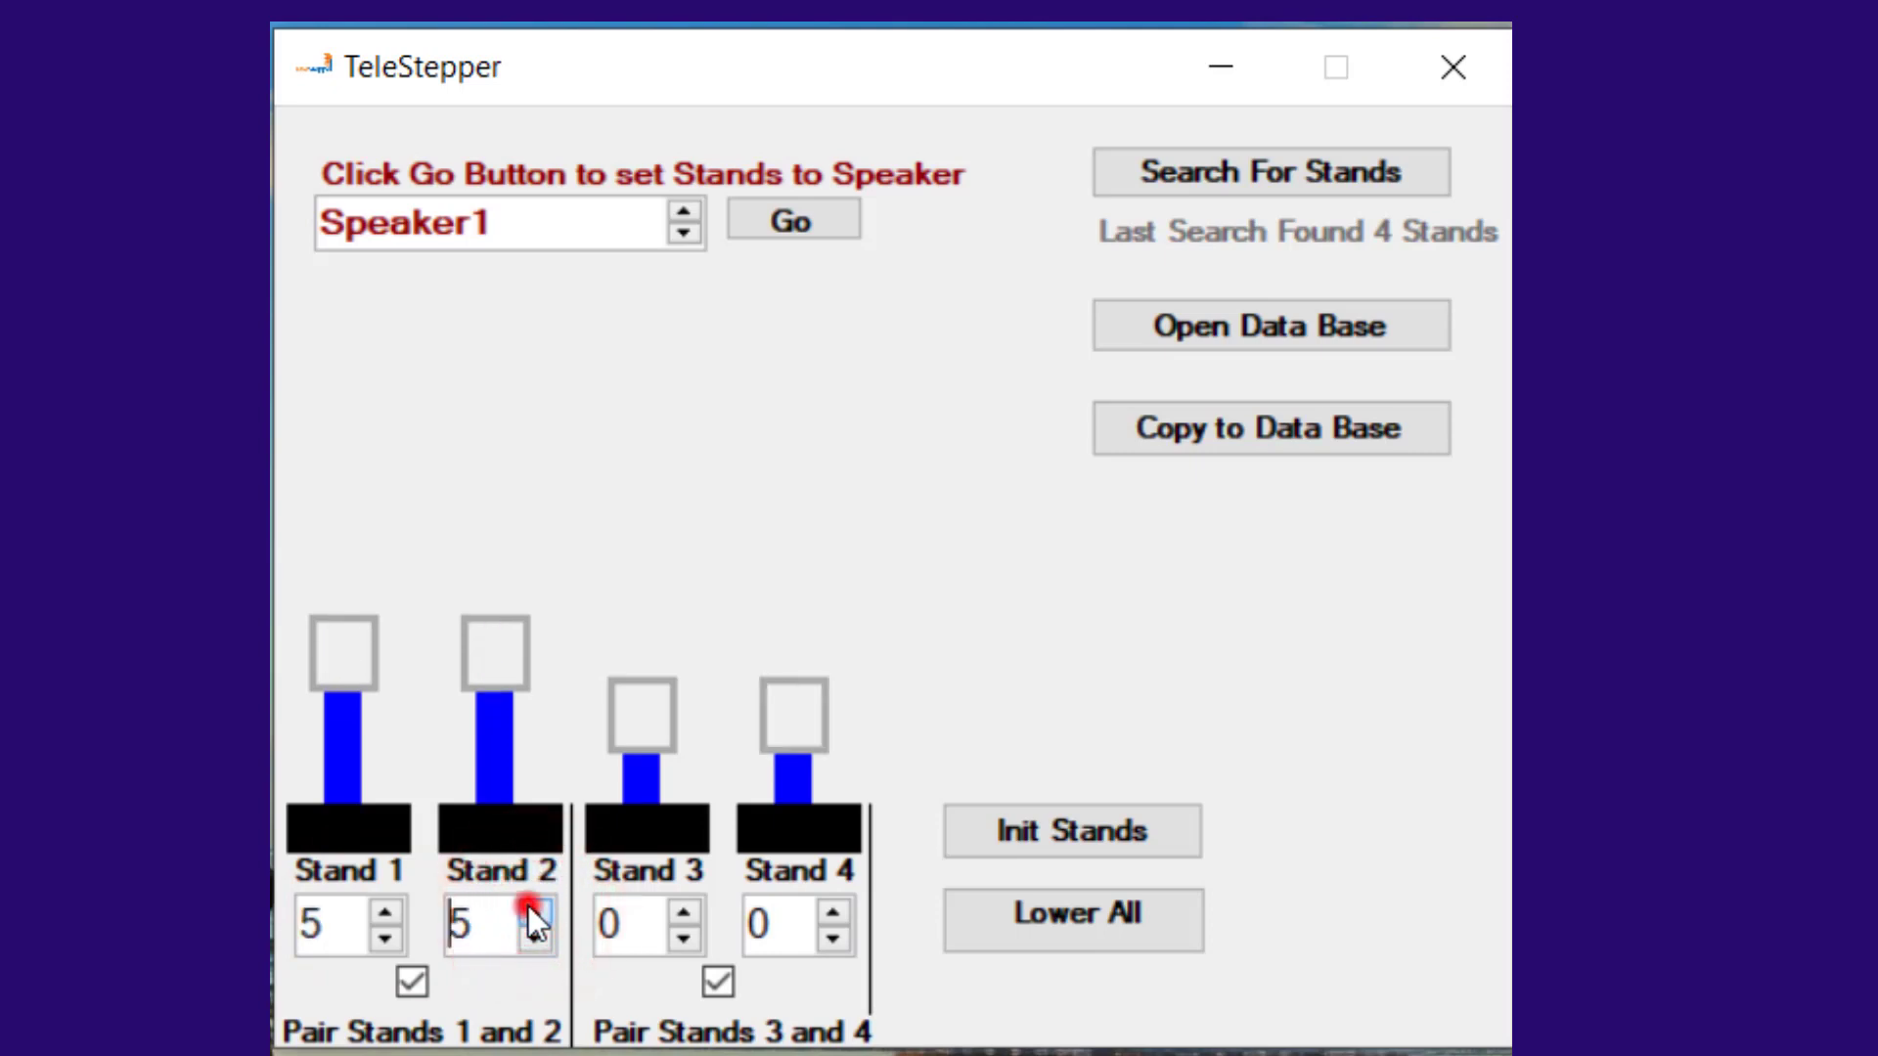
Step: Move stand 1 alone up to 7 and back to 5, with stands 1 and 2 unpaired only for that move
click(412, 983)
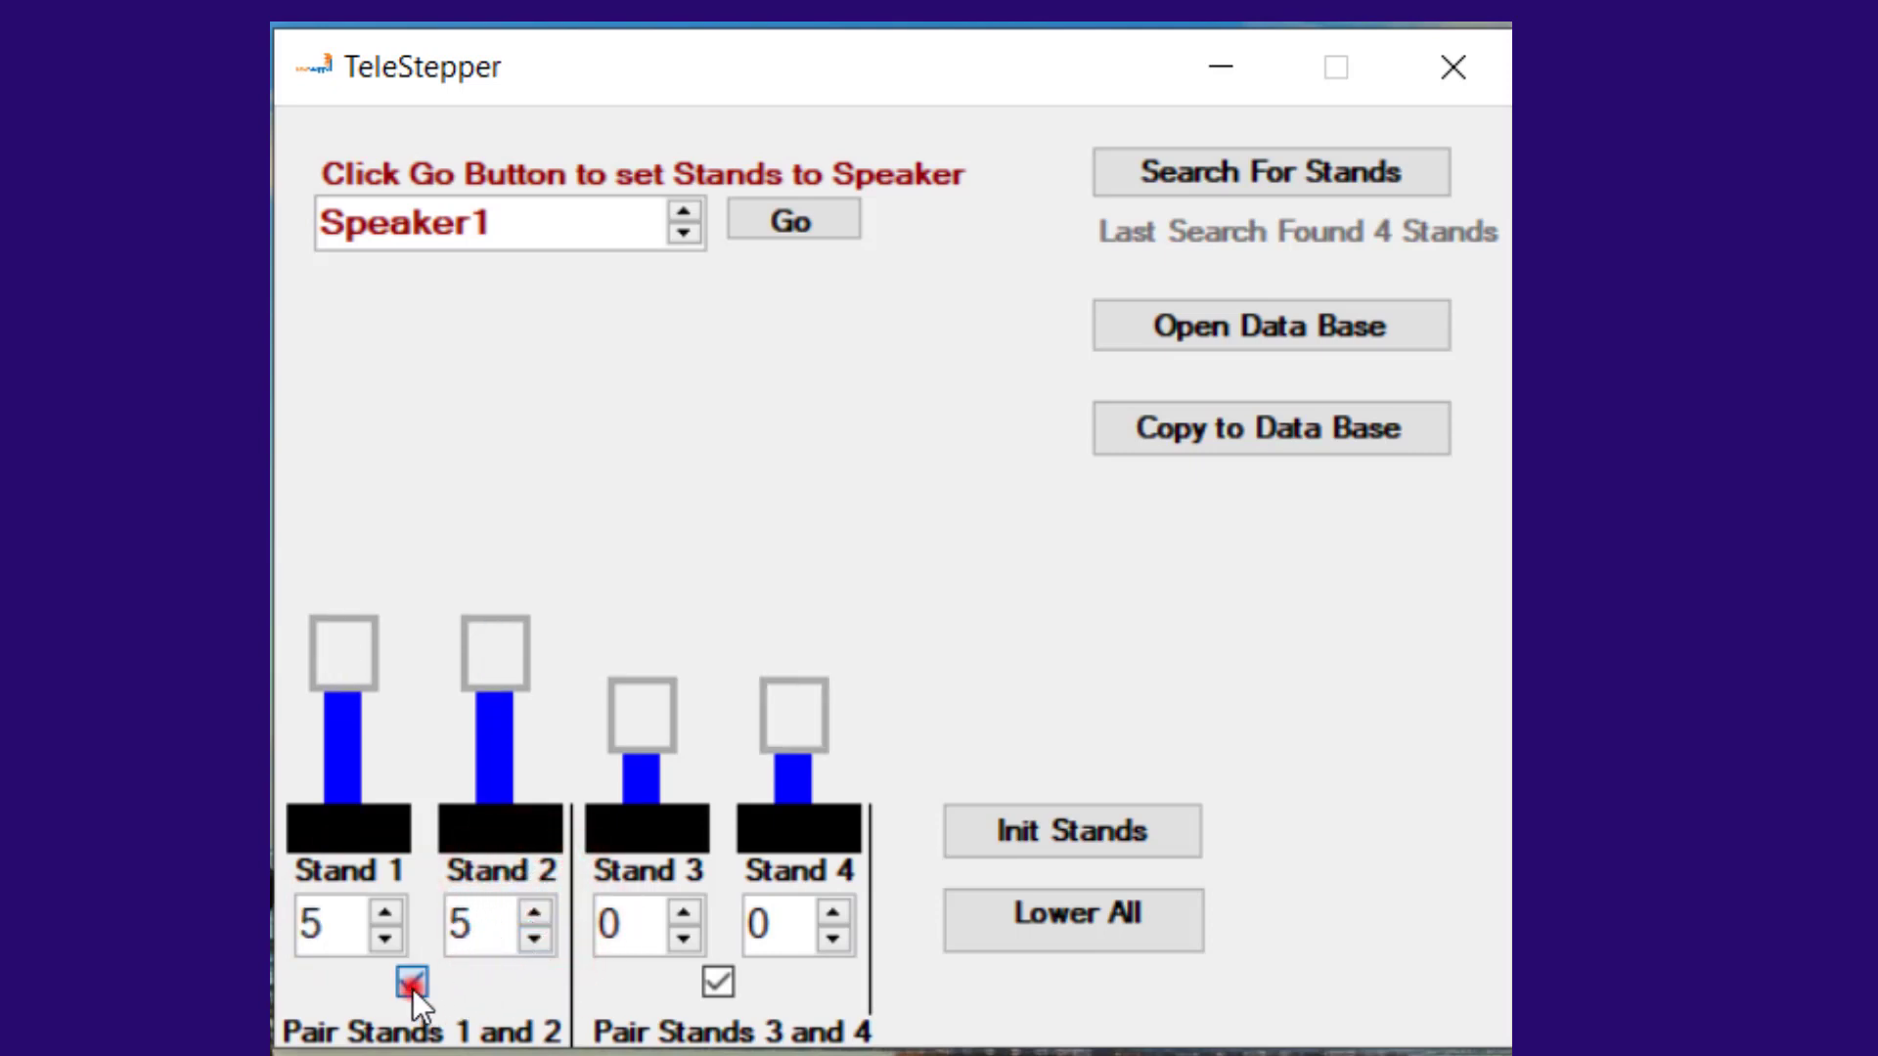
click(383, 921)
click(385, 913)
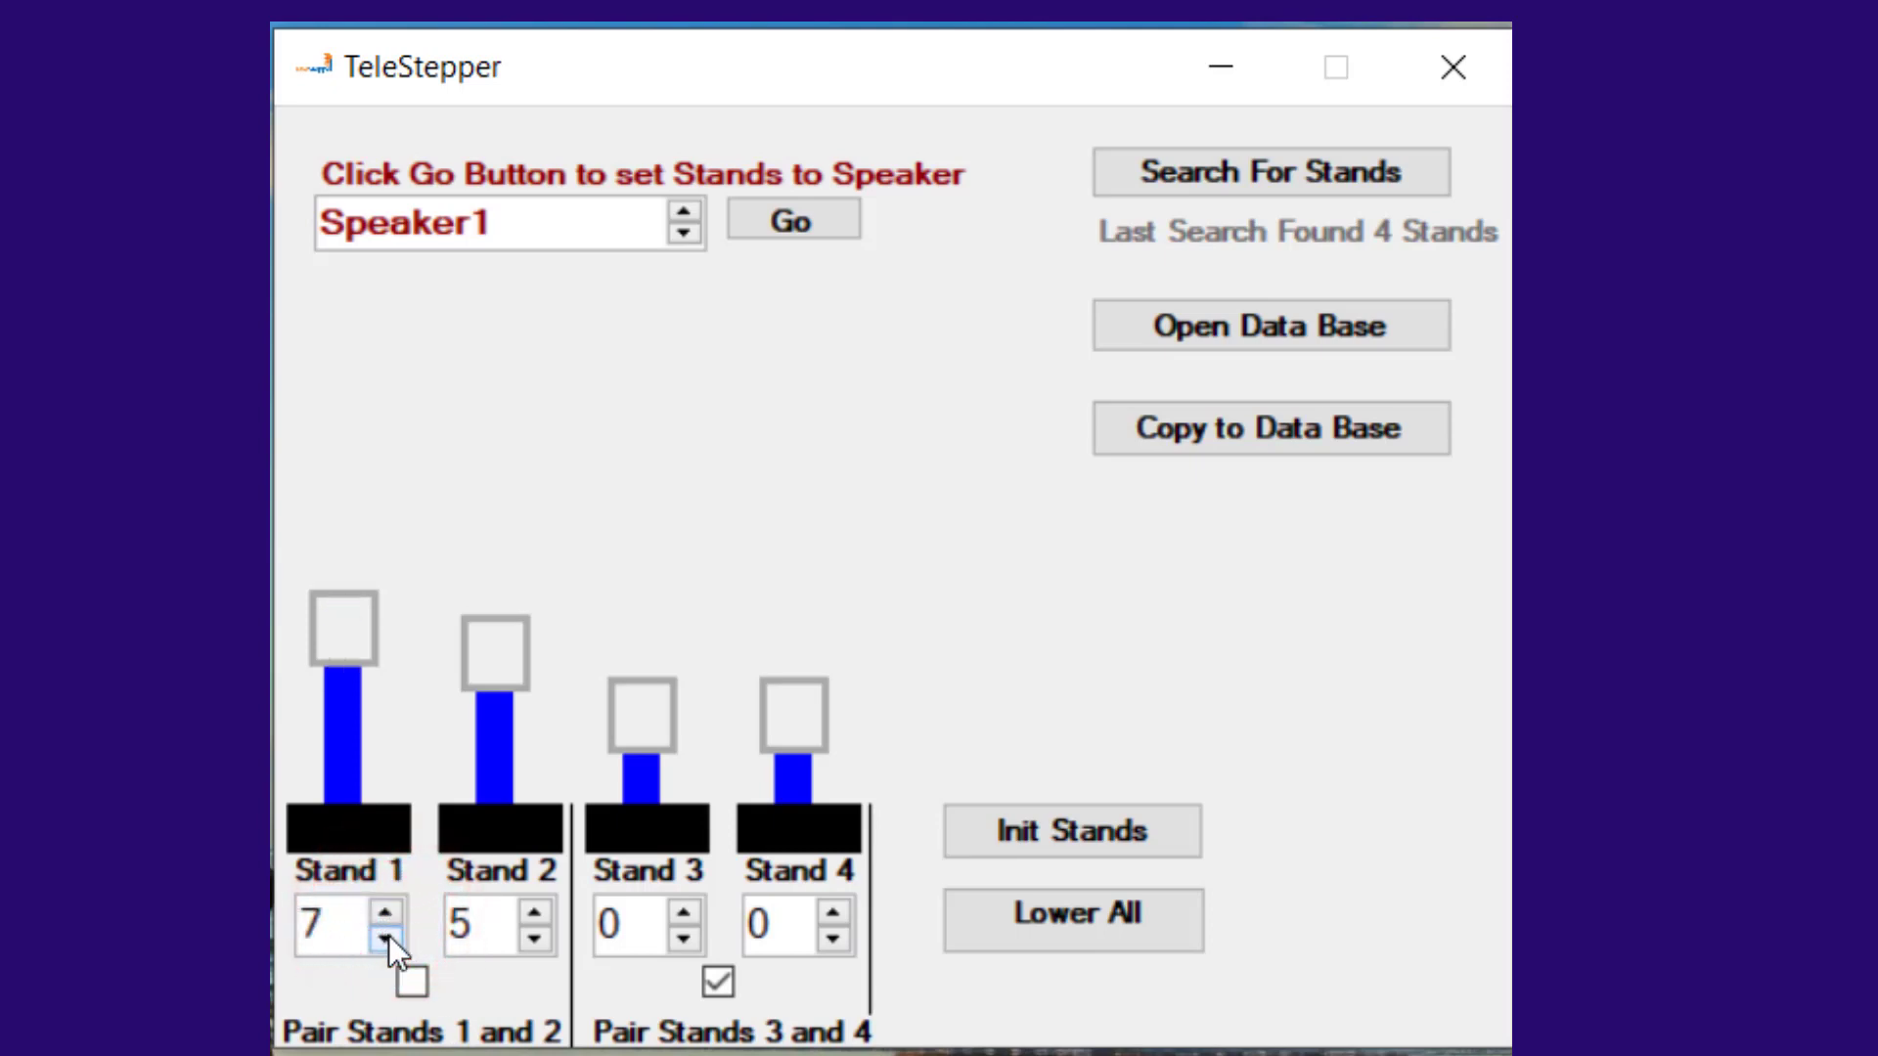
click(389, 937)
click(389, 935)
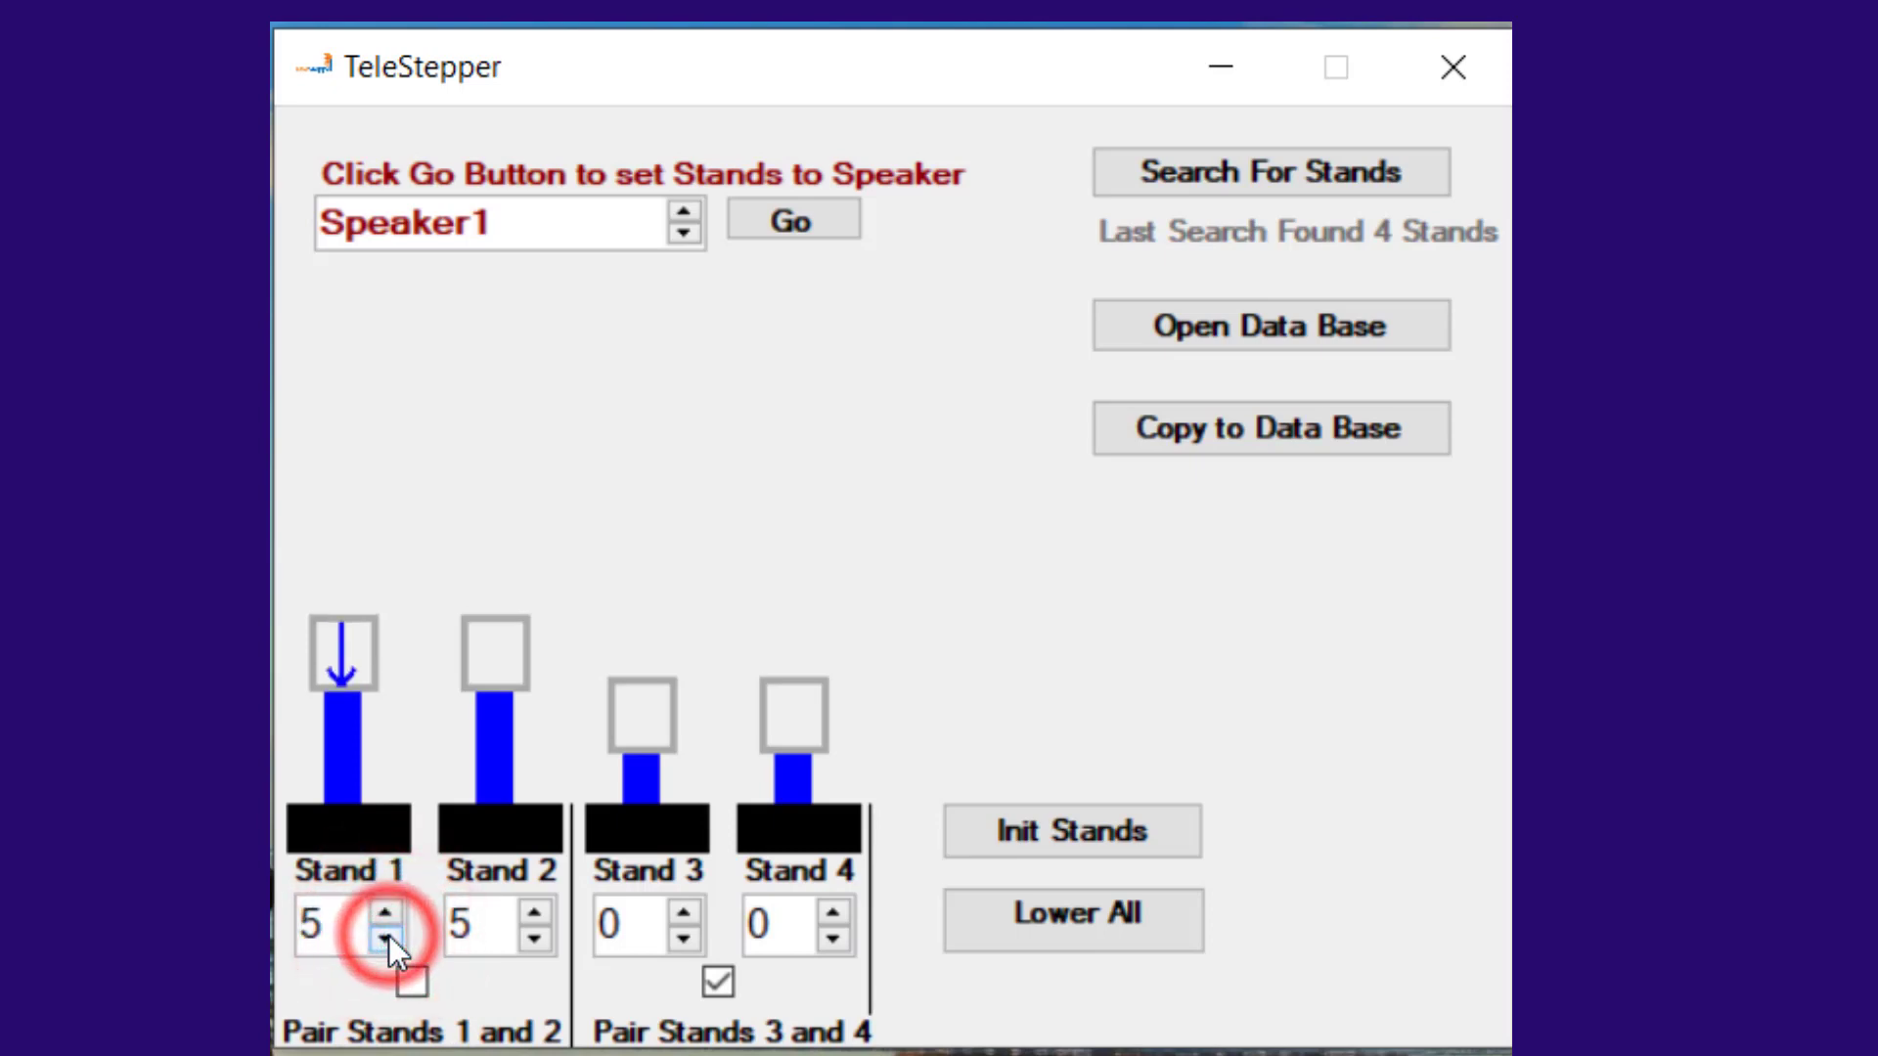
click(413, 982)
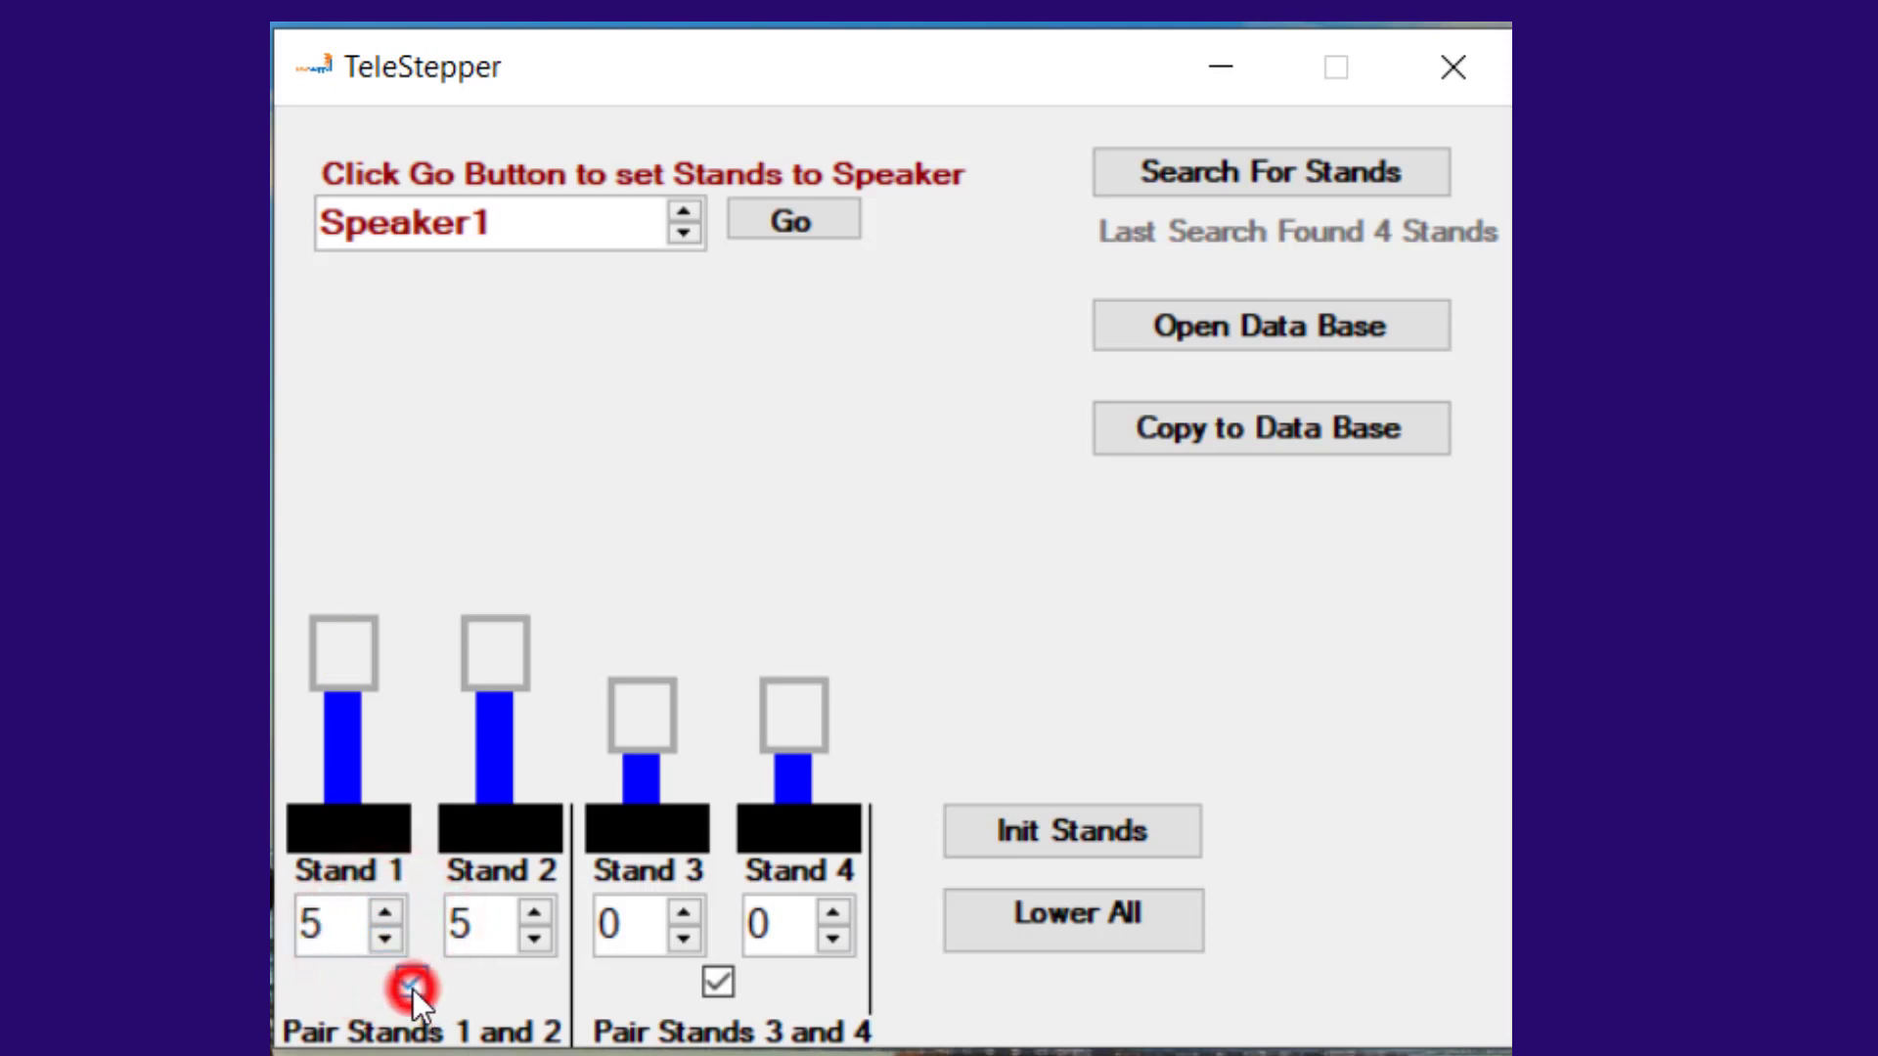
Step: Raise the paired stands 3 and 4 to height 1 and lower them back to 0
click(685, 913)
click(685, 937)
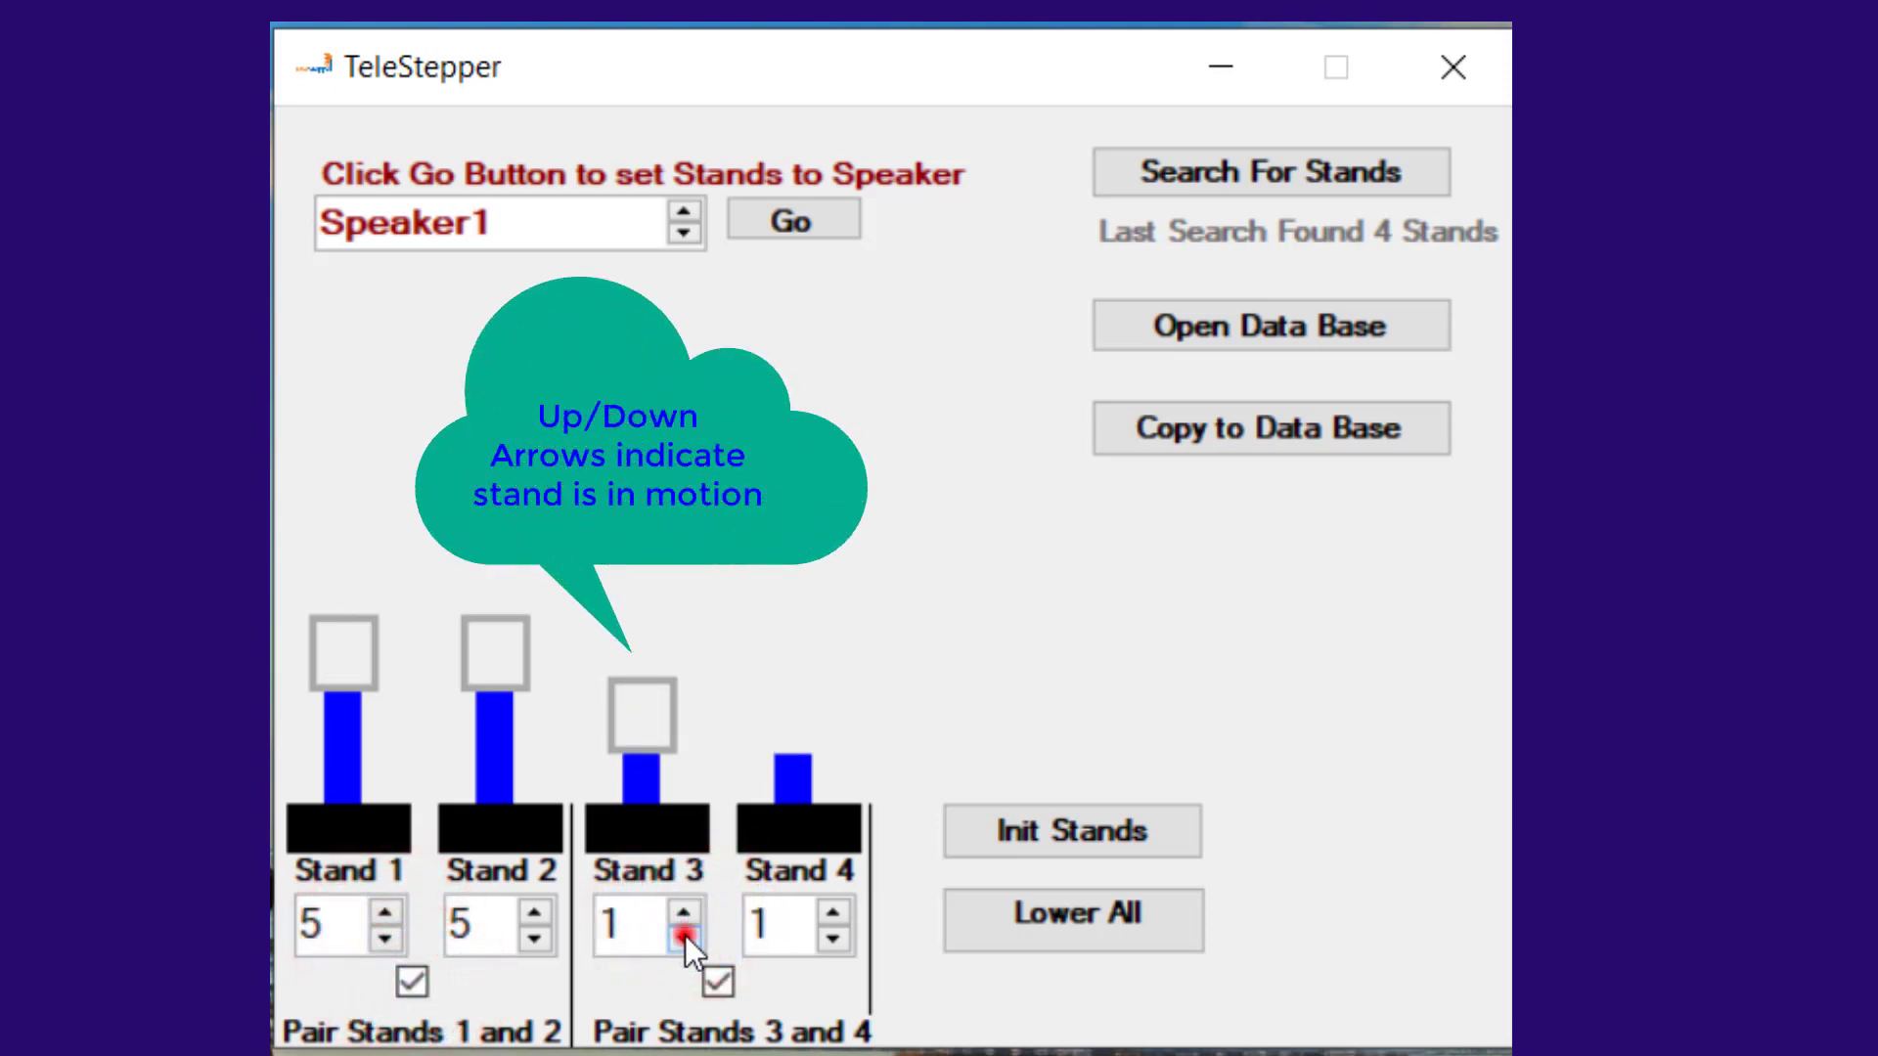
Step: Unpair stands 3 and 4, setting stand 3 to height 2 and stand 4 to height 4
click(718, 980)
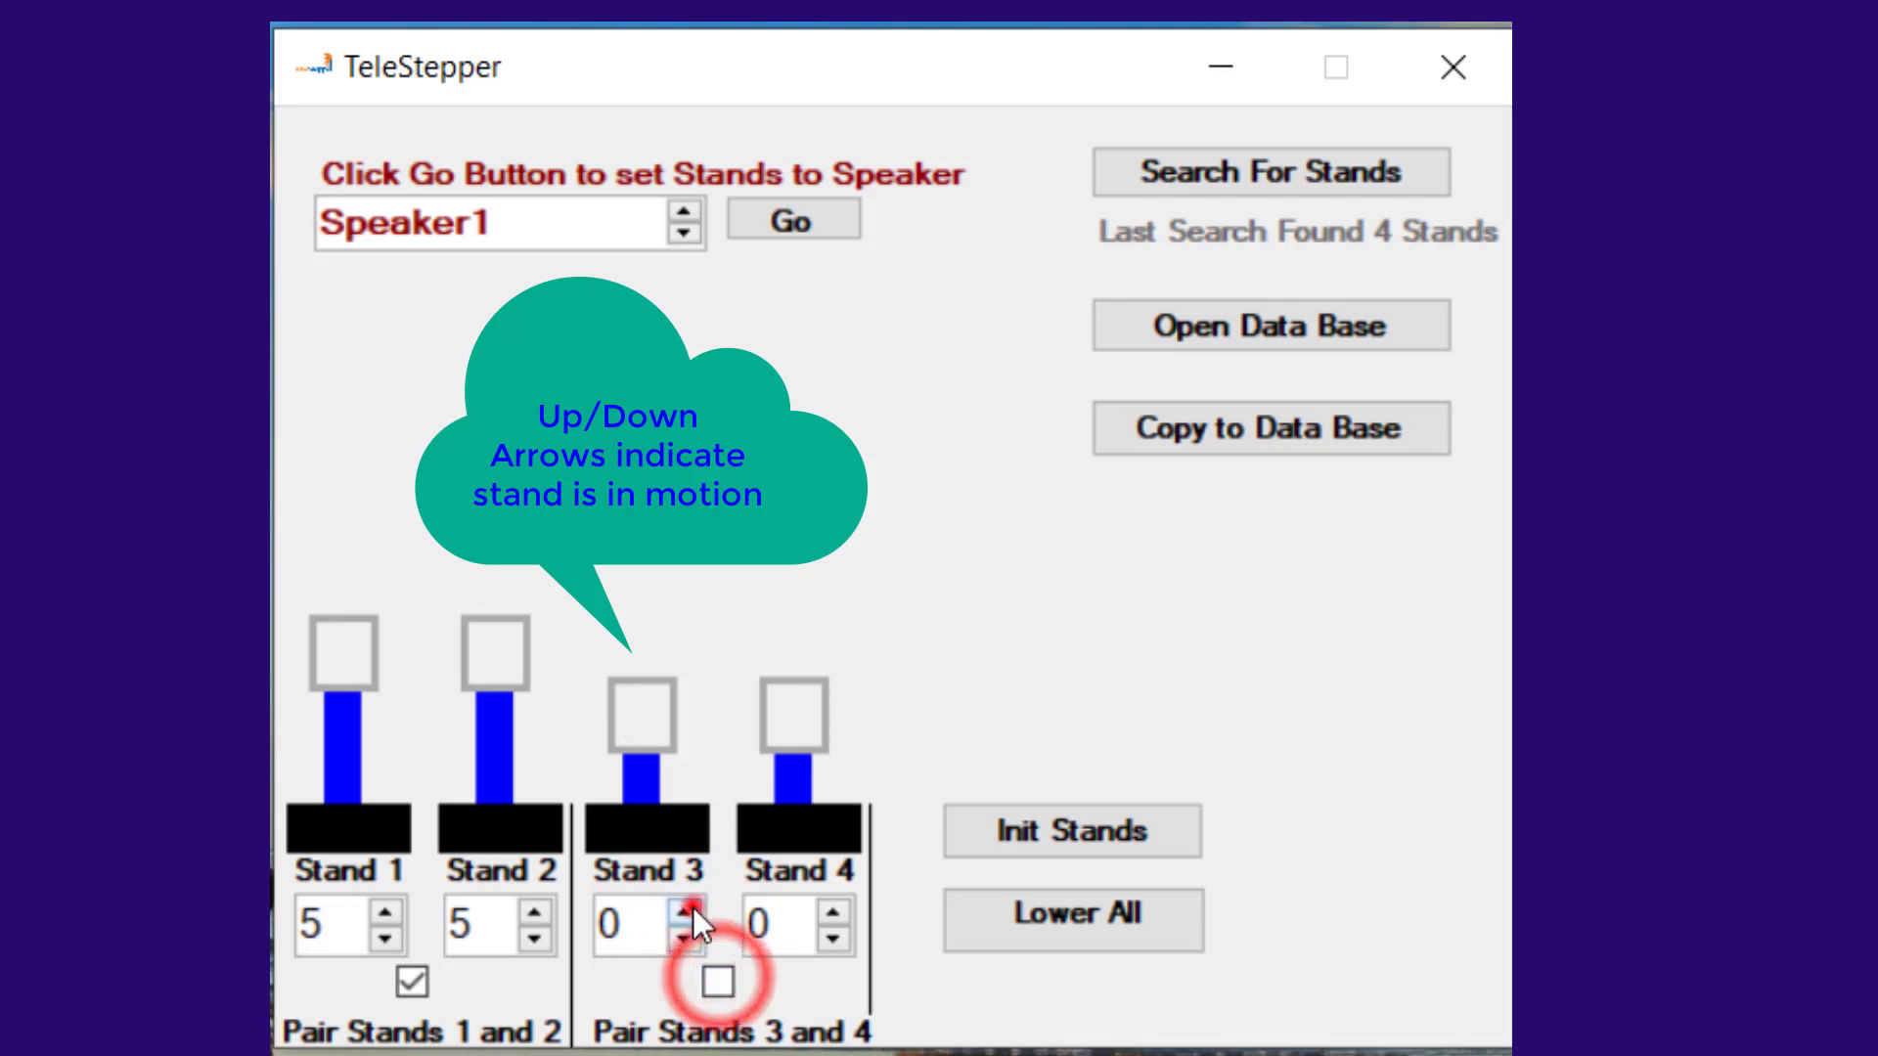
click(685, 913)
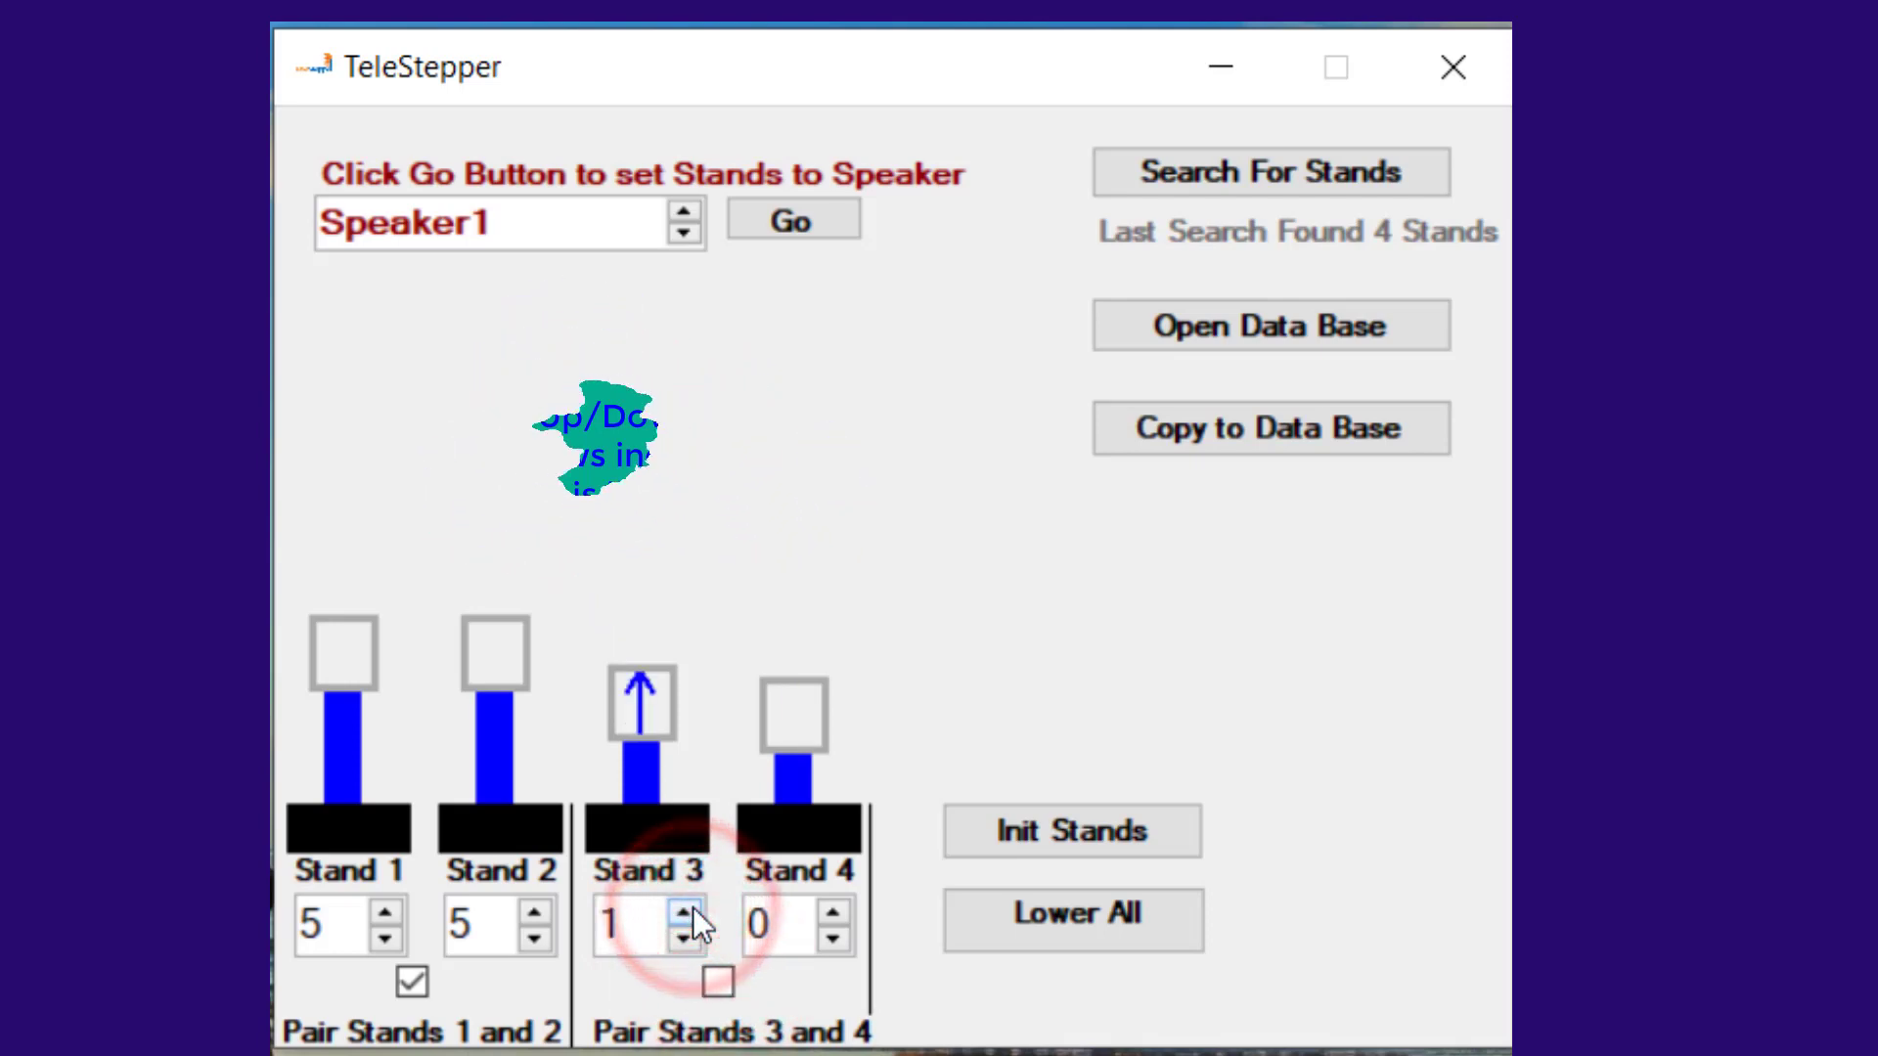
click(690, 912)
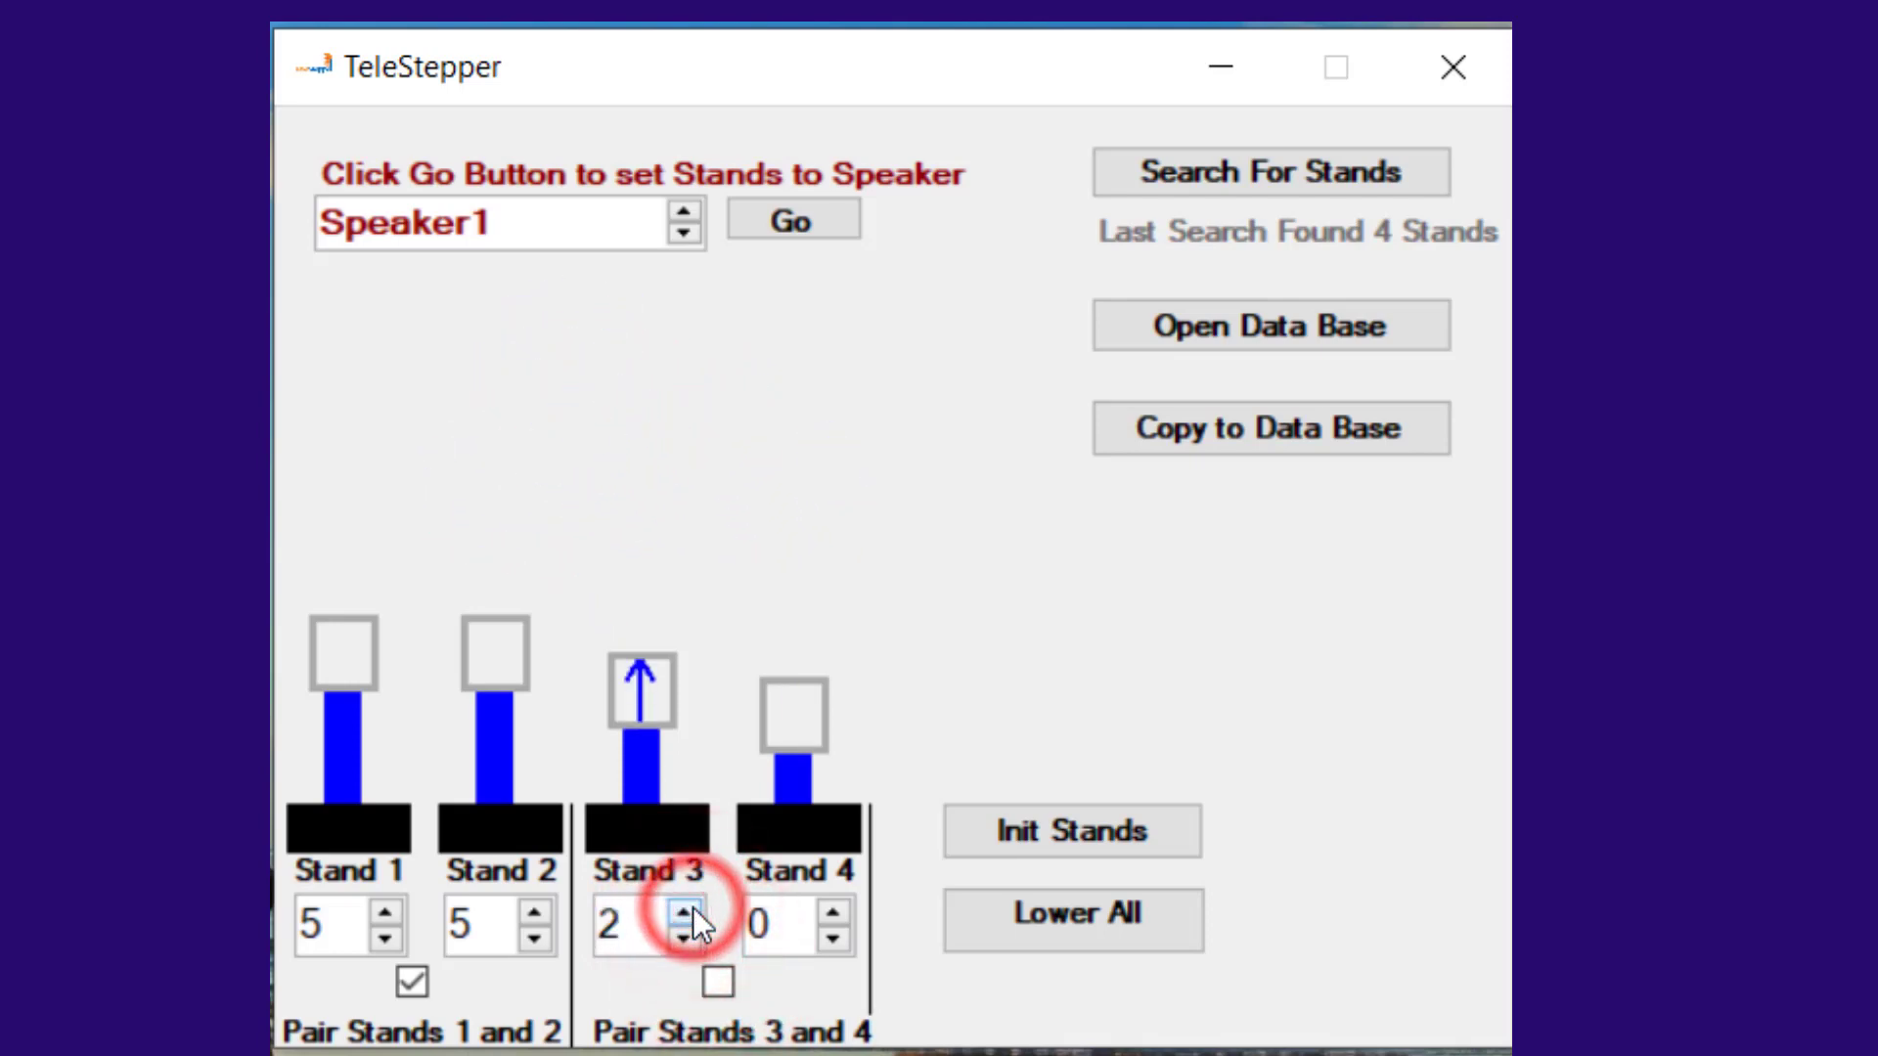
click(836, 912)
click(833, 910)
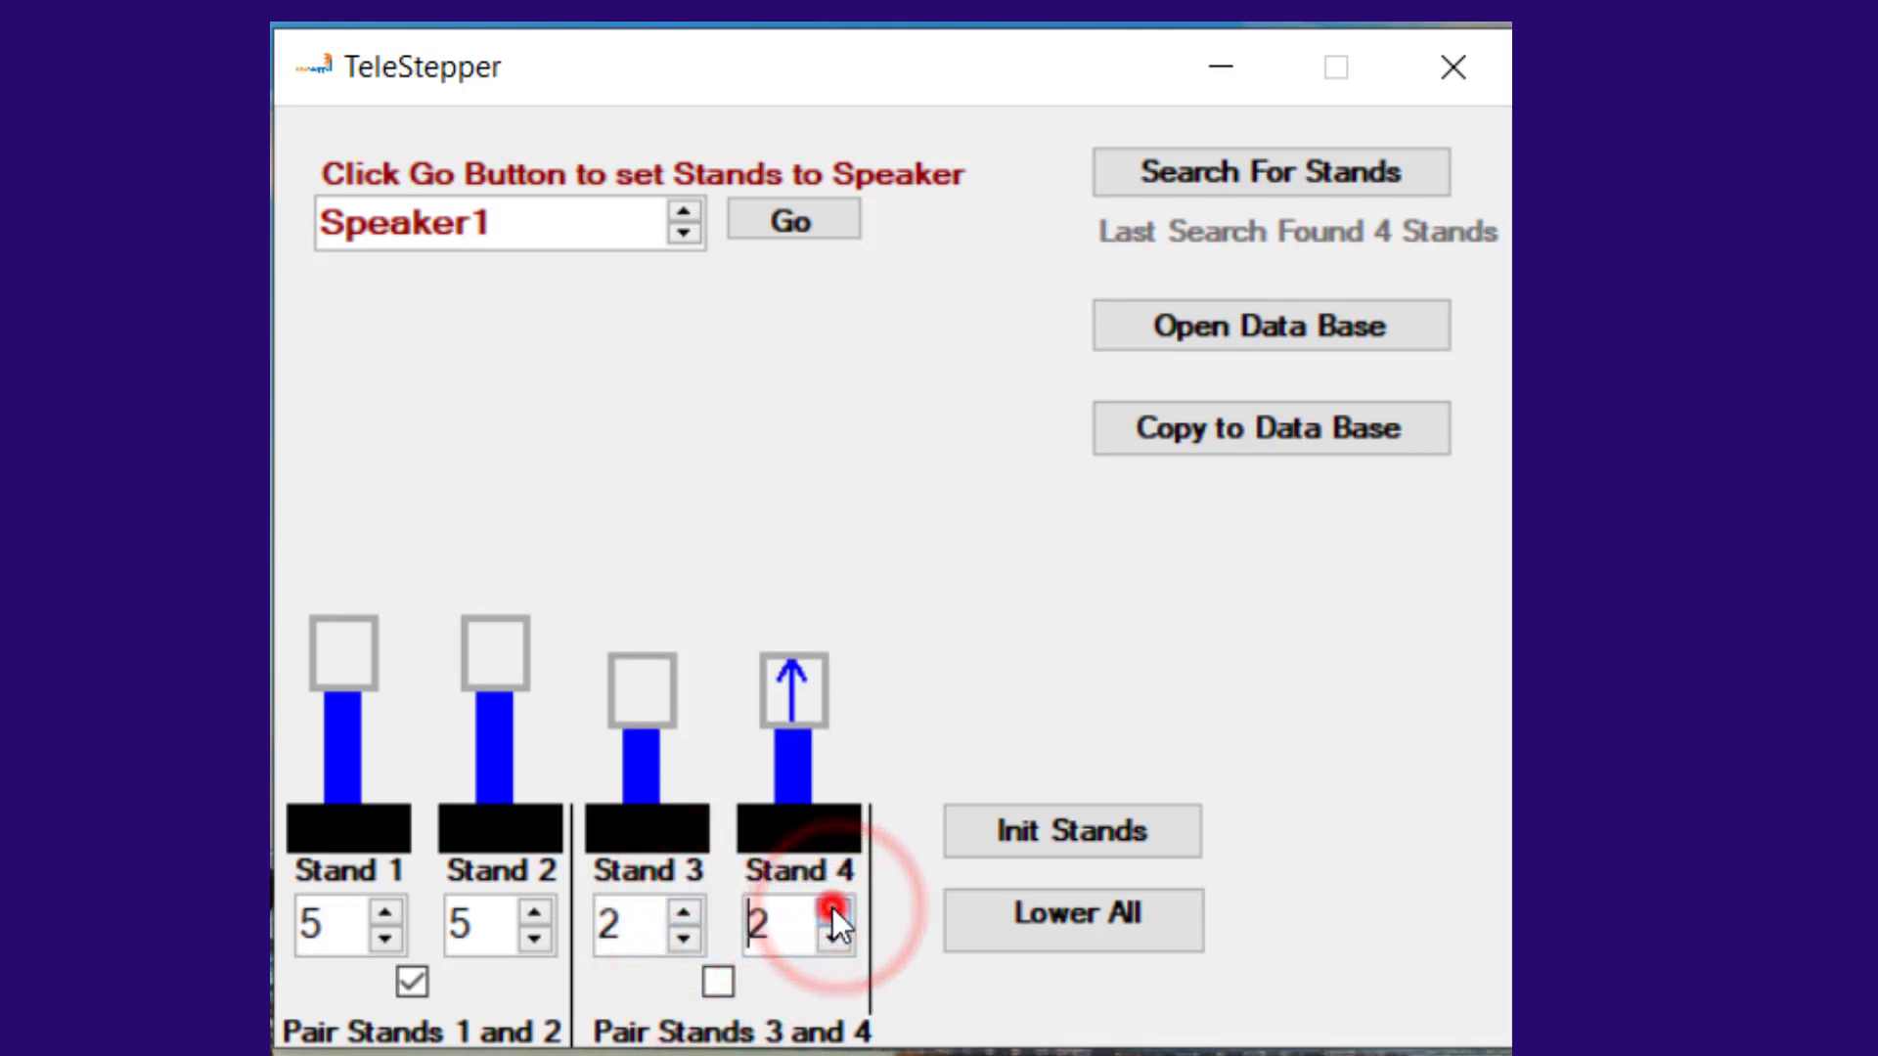
click(832, 911)
click(831, 907)
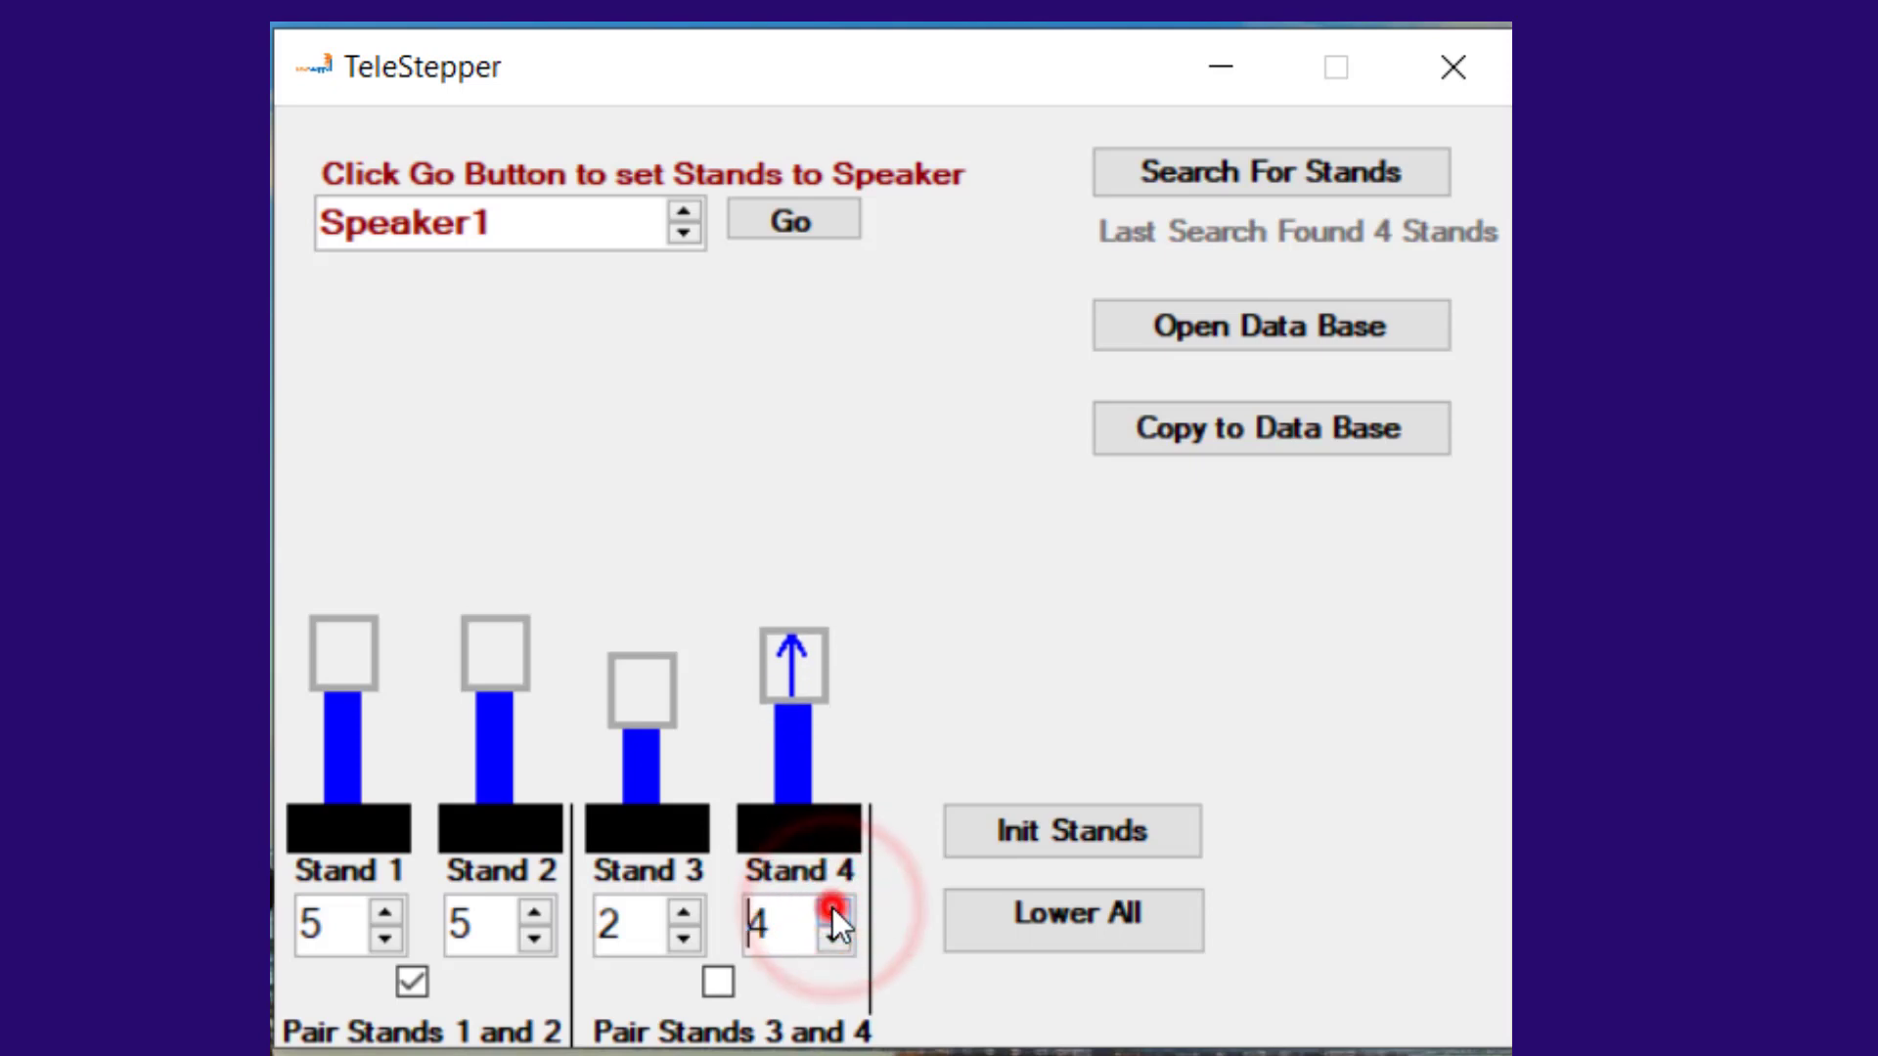
Step: Pair stands 3 and 4 again at height 1, and lower all stands to the 0 position
click(724, 986)
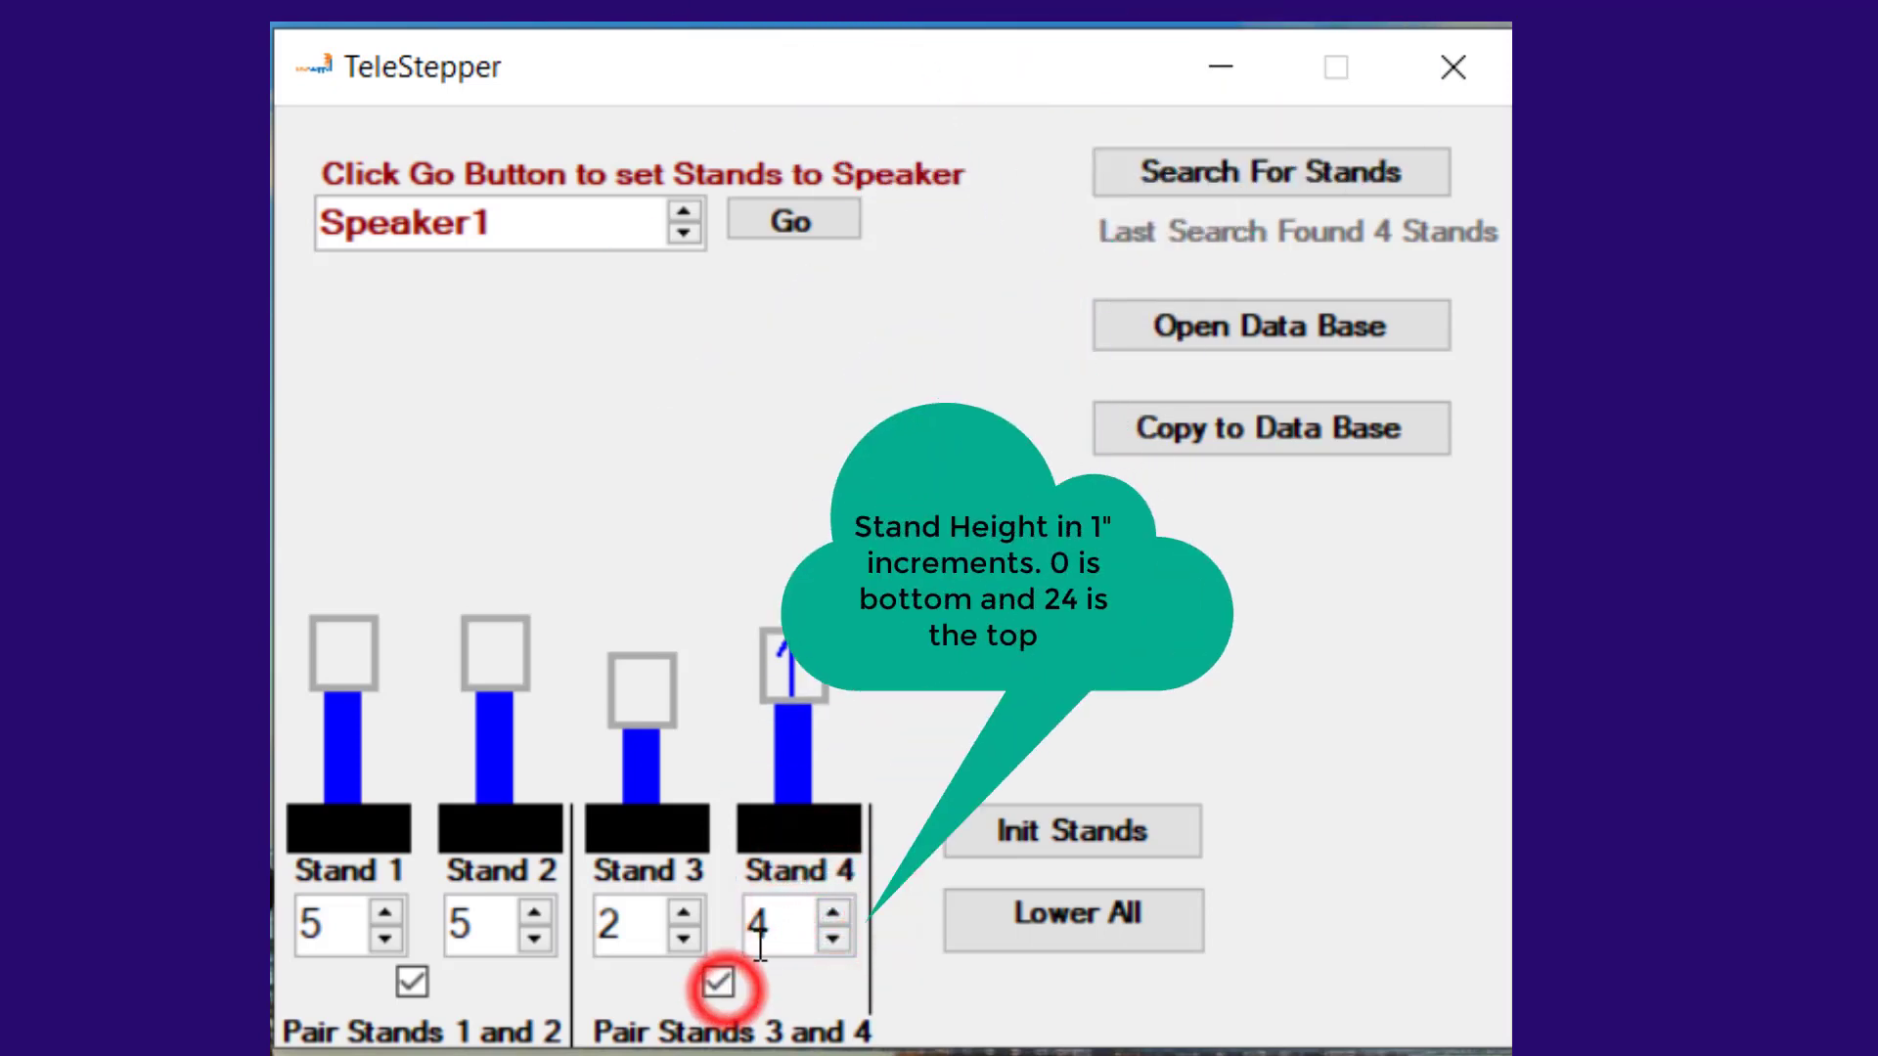
click(685, 939)
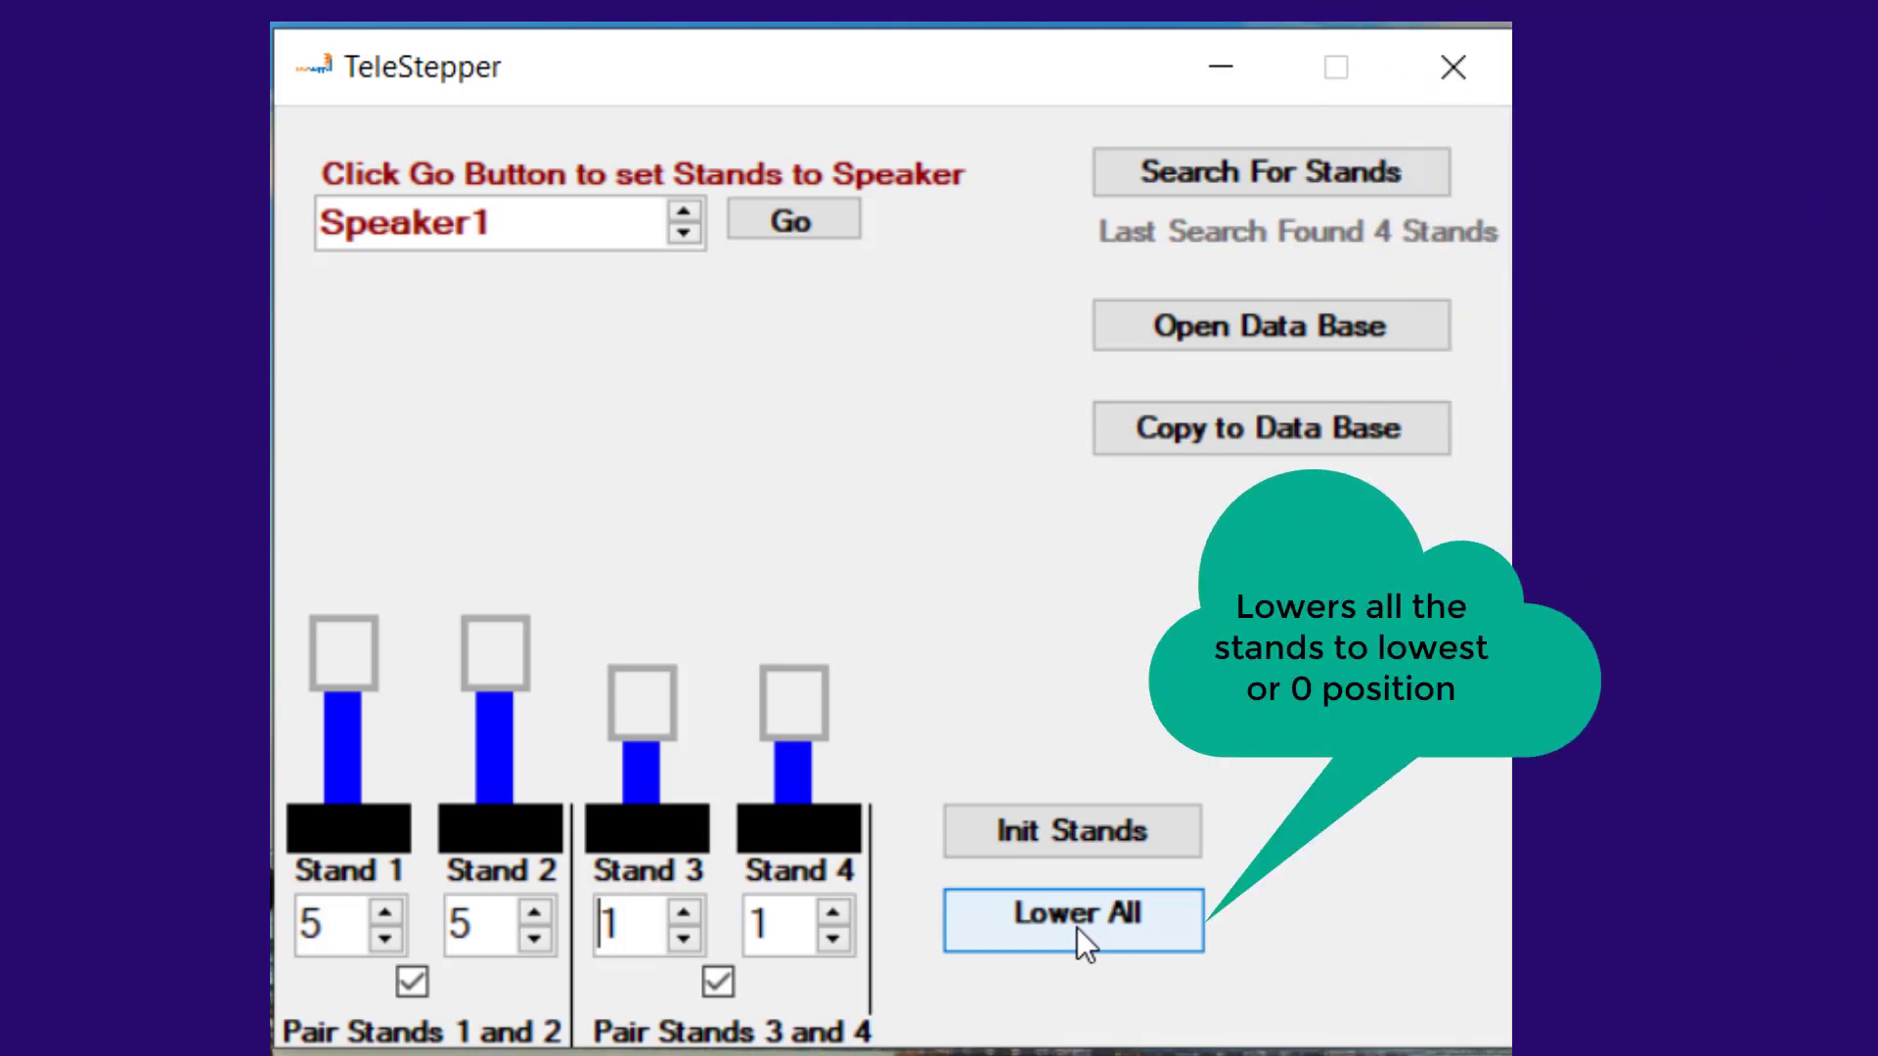
click(1077, 927)
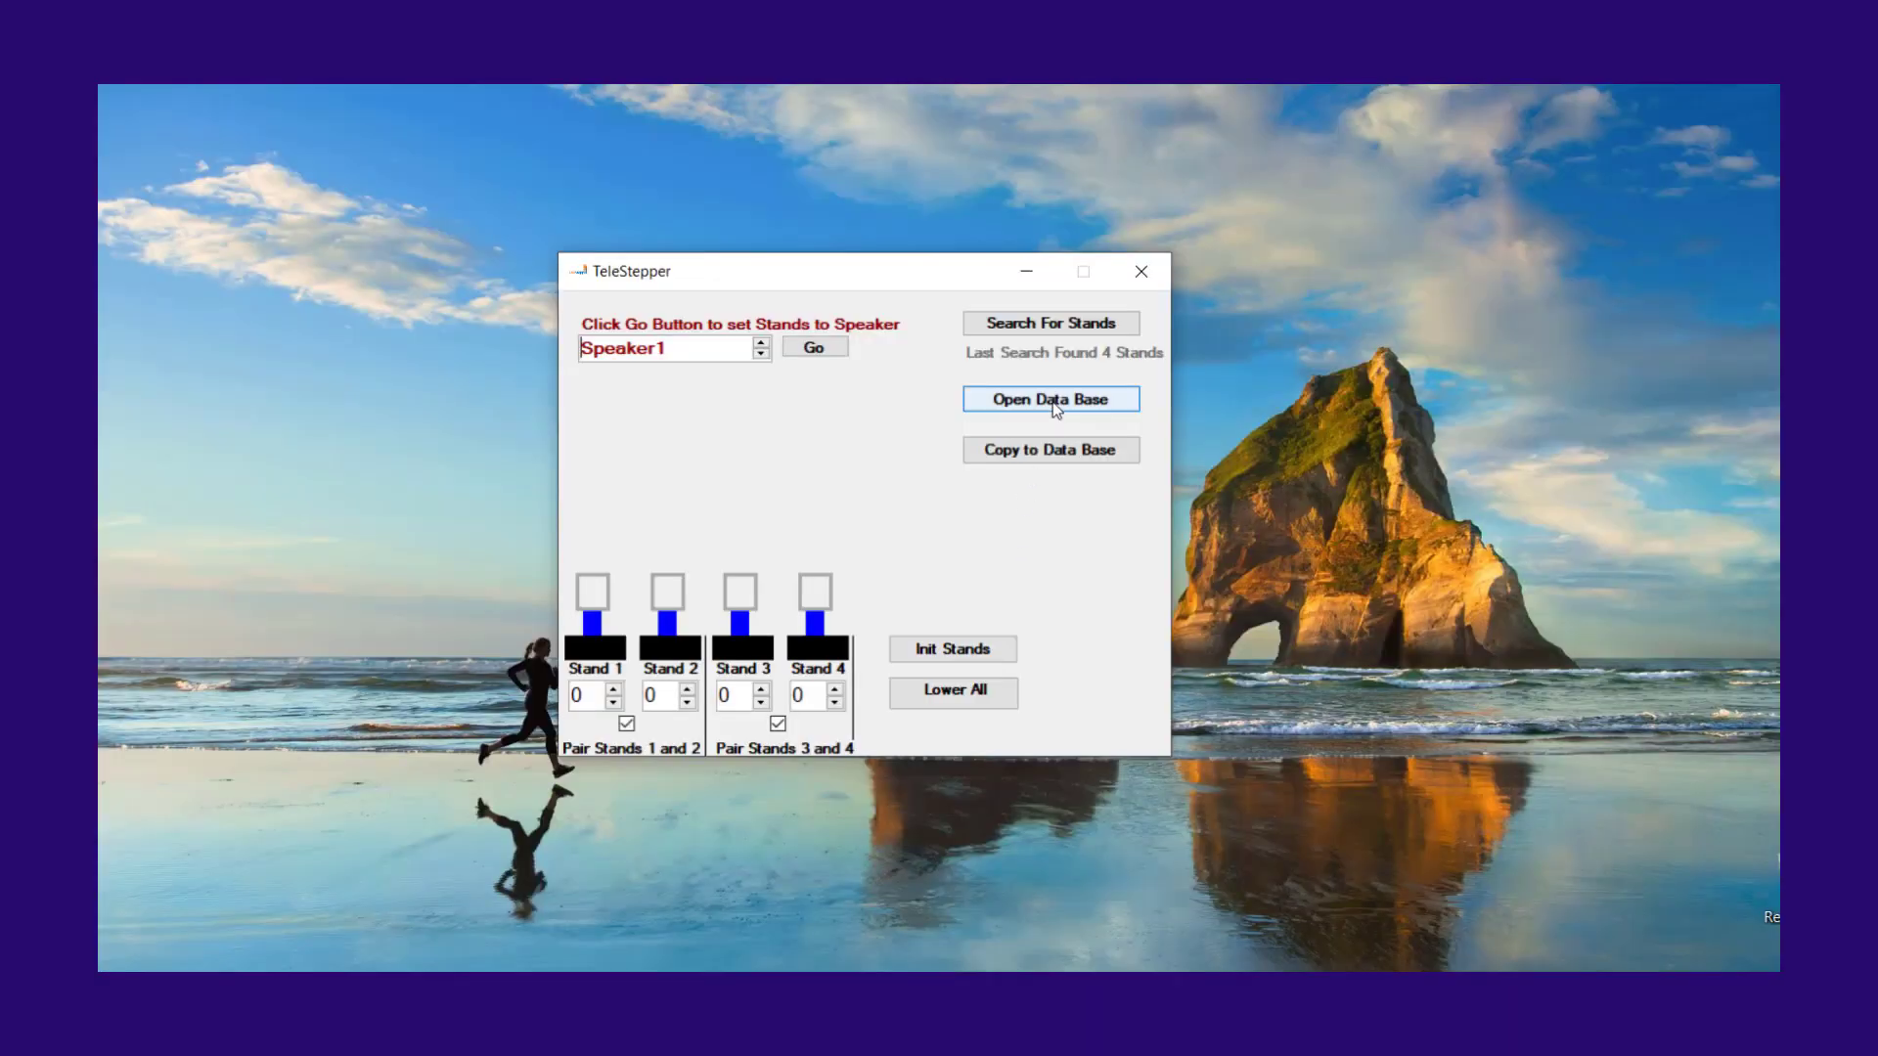
Step: Open the speaker database and arrange its window beside the main stand control window
click(1053, 402)
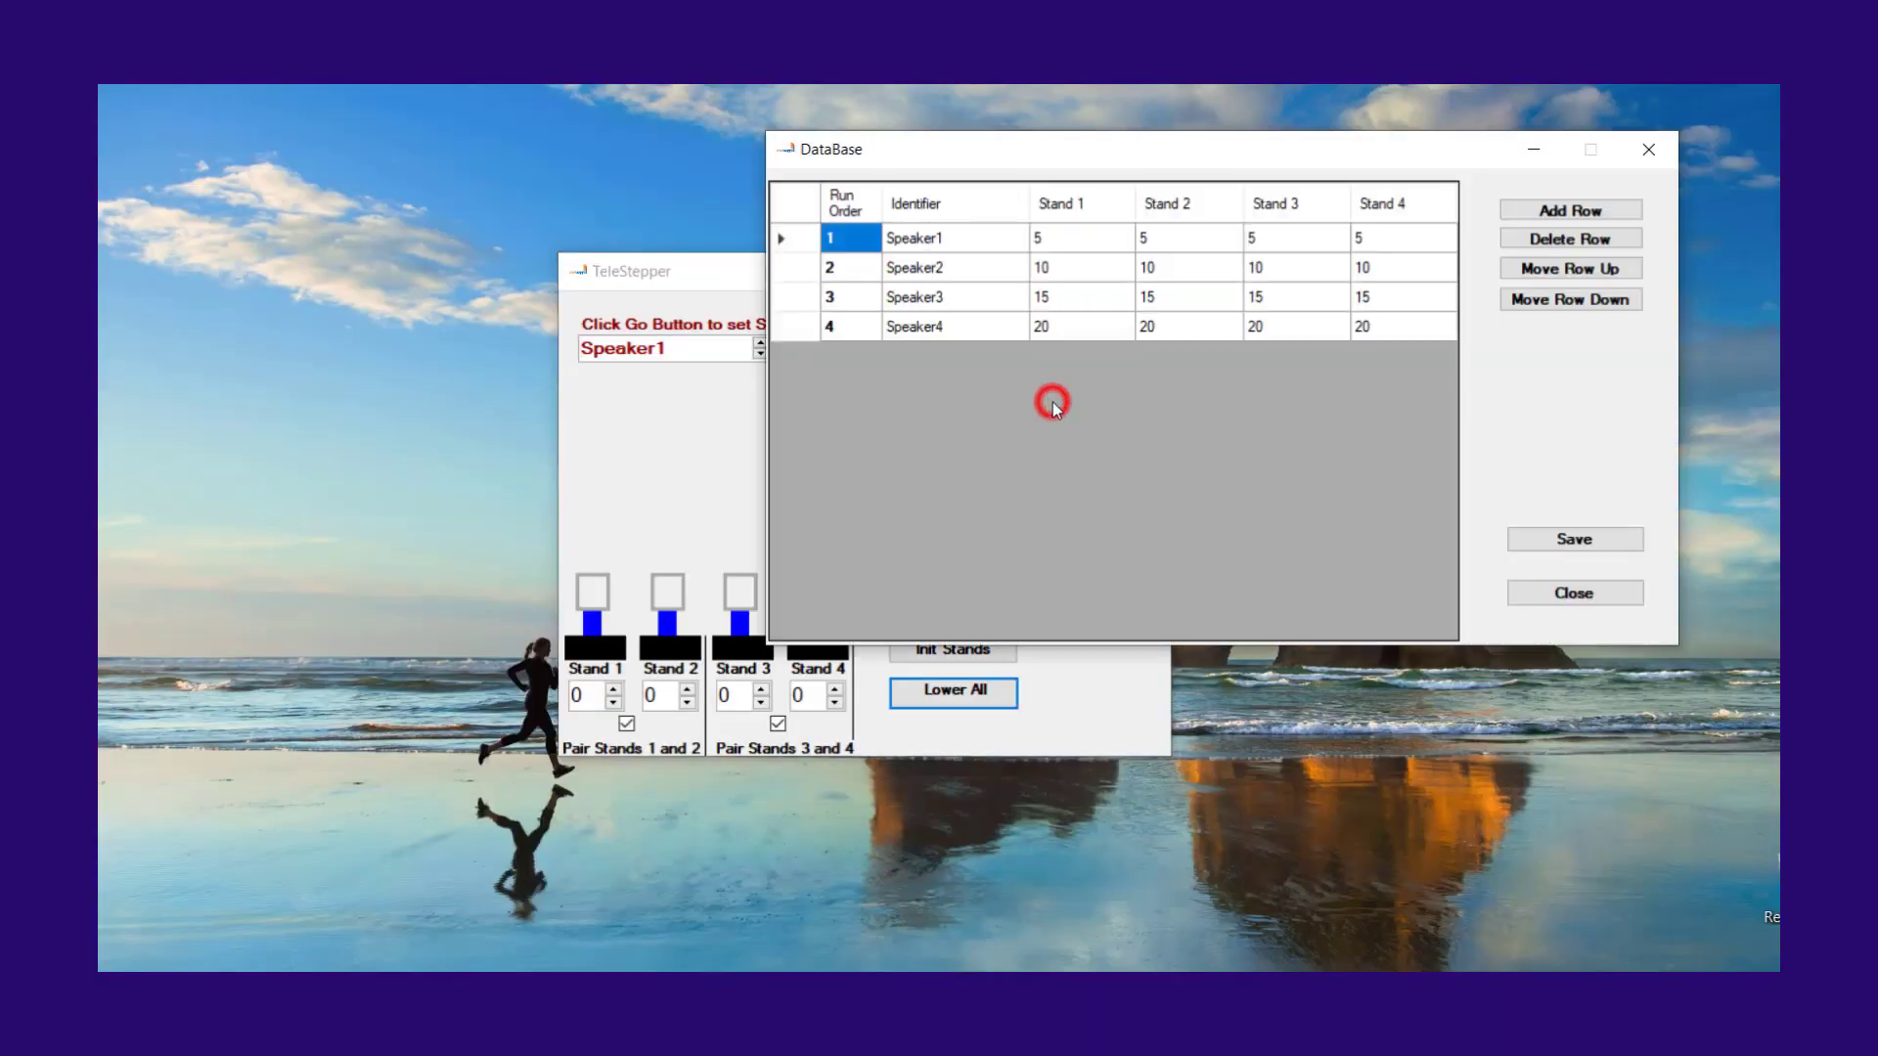
click(682, 271)
drag(682, 271, 245, 198)
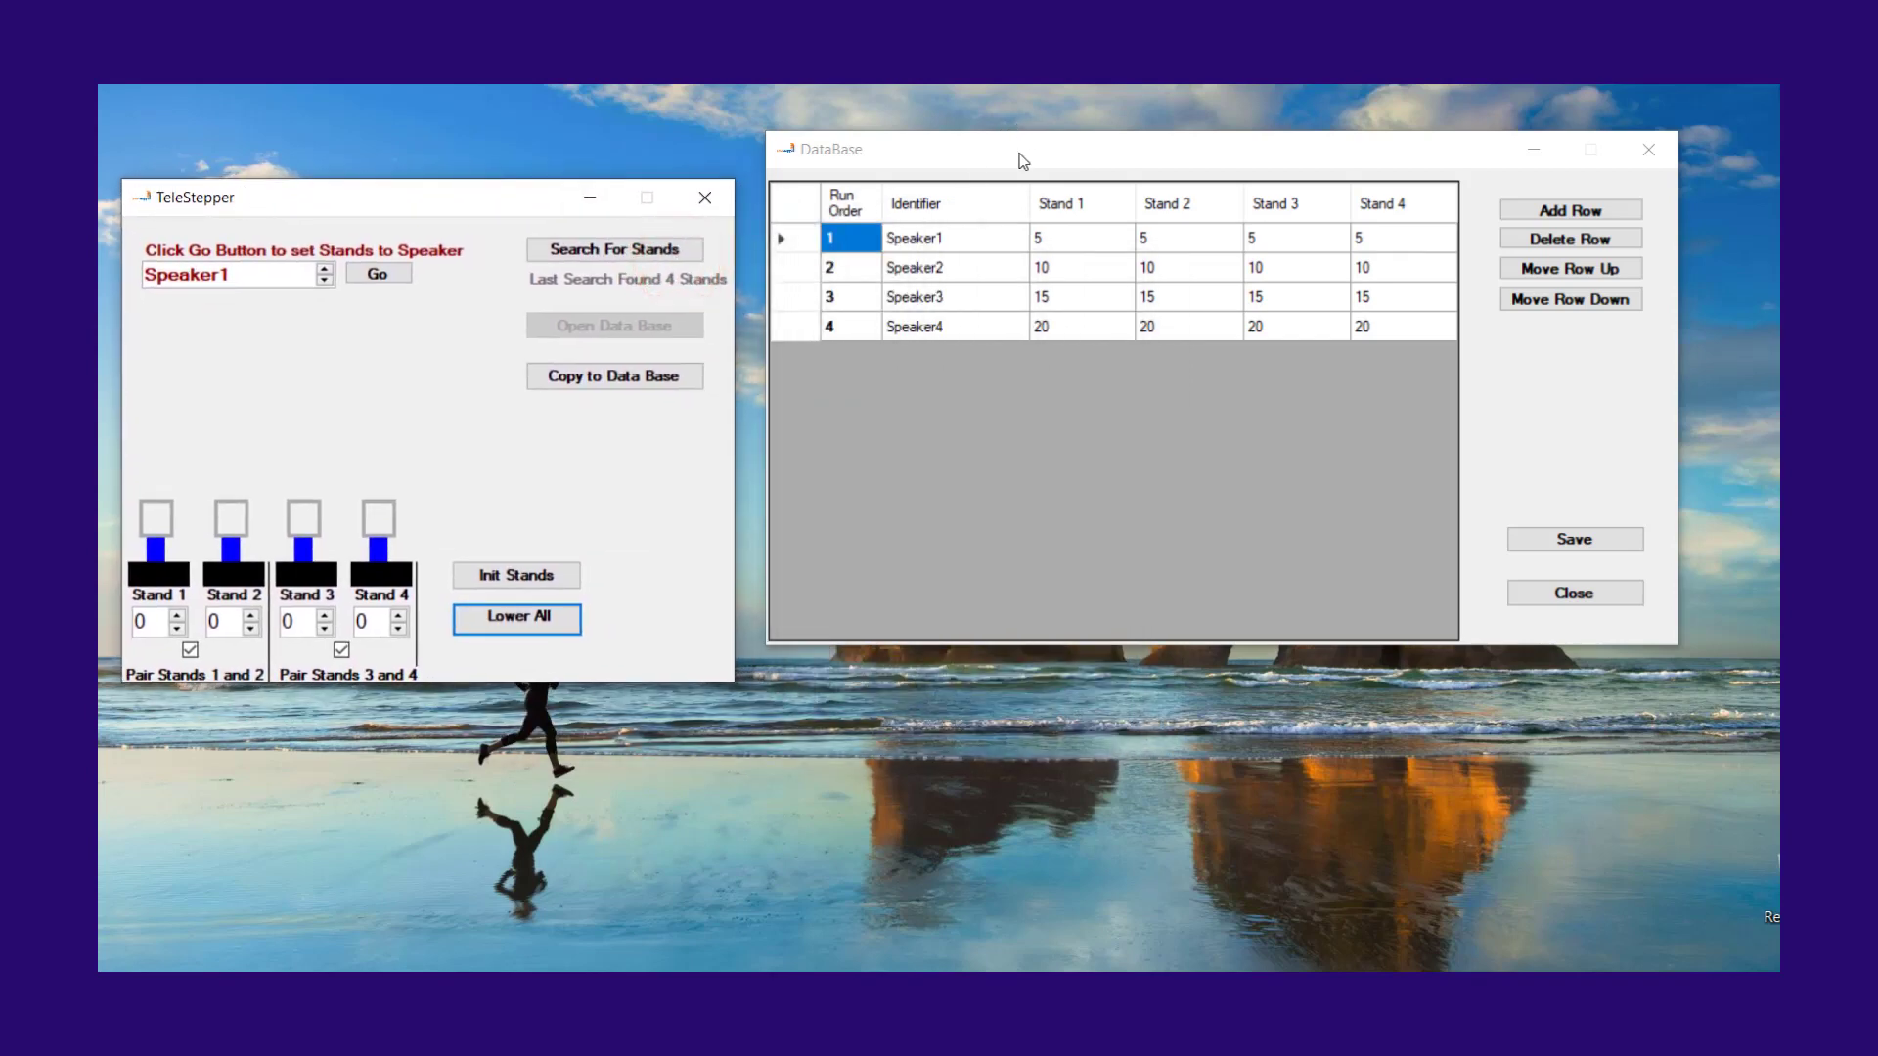
mouse_move(1022, 152)
mouse_down()
mouse_move(1049, 318)
mouse_move(1074, 251)
mouse_move(1100, 254)
mouse_up()
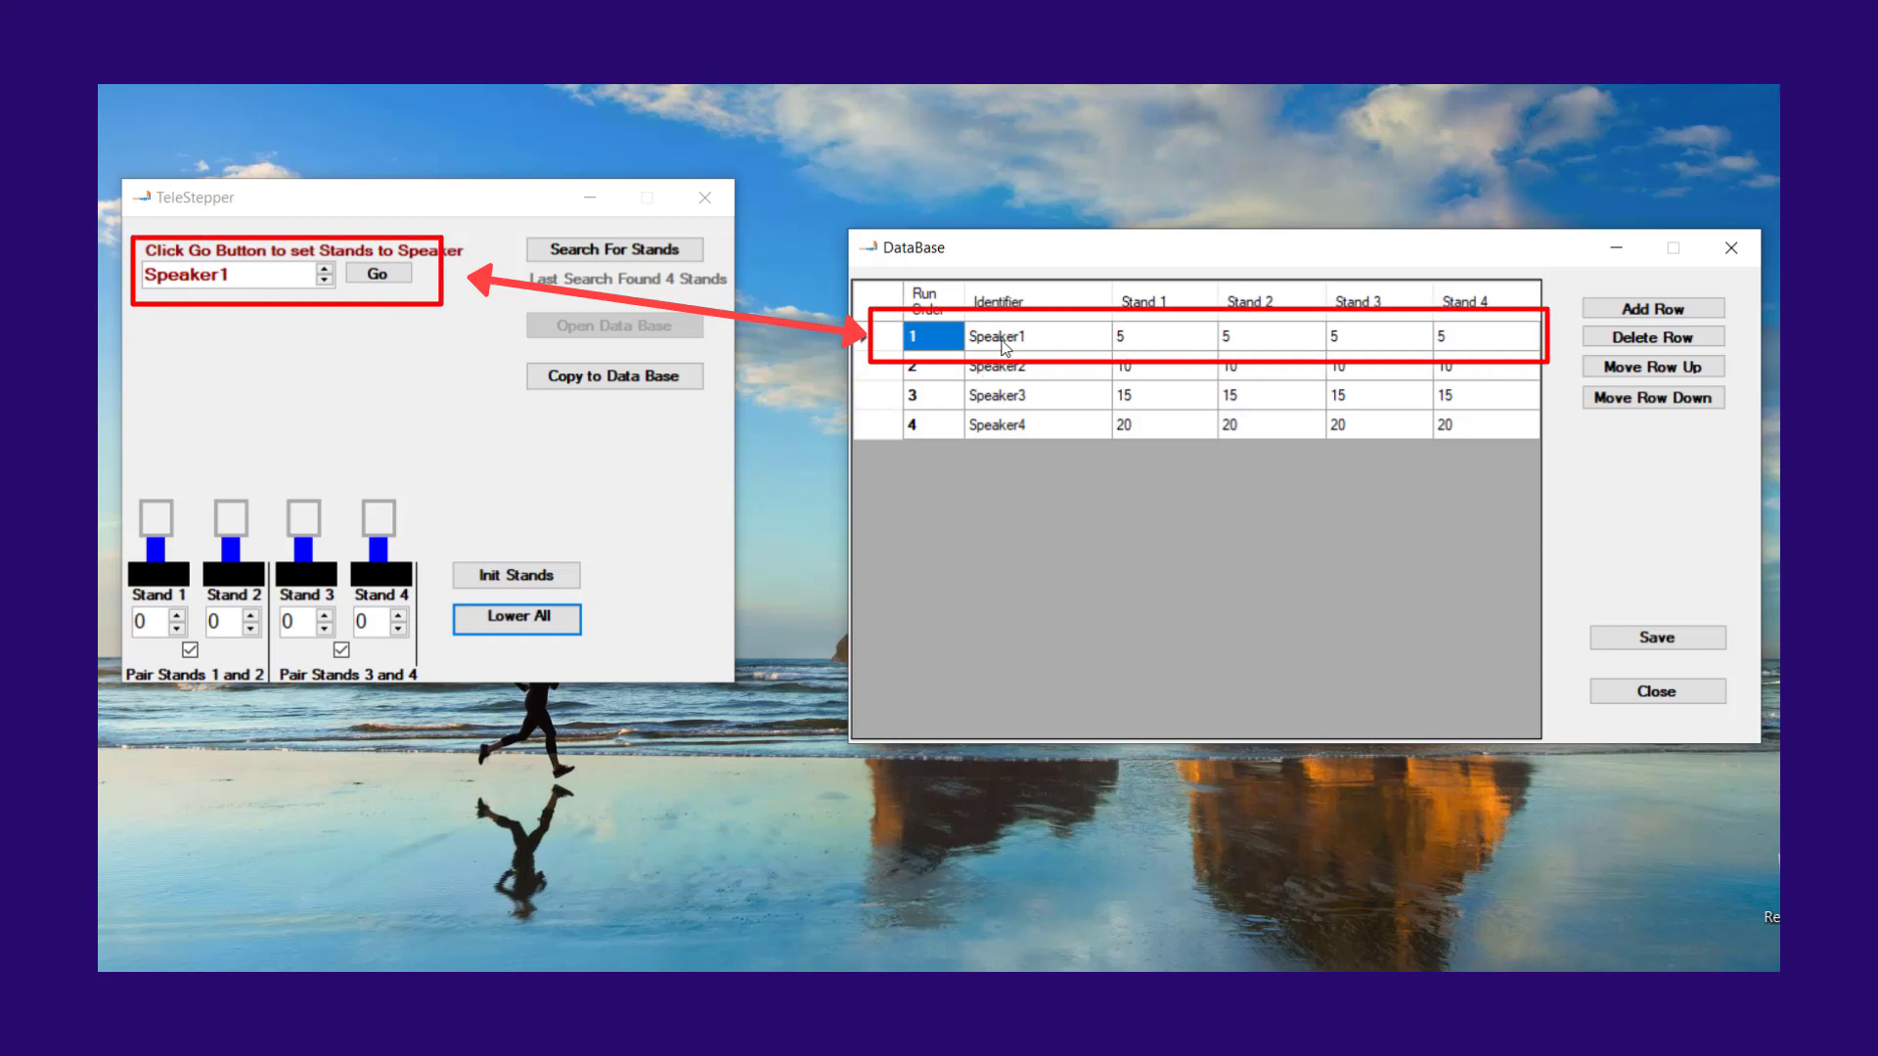
Step: Send the stands to the stored heights of Speaker1, Speaker2 and Speaker3, one after another
click(382, 276)
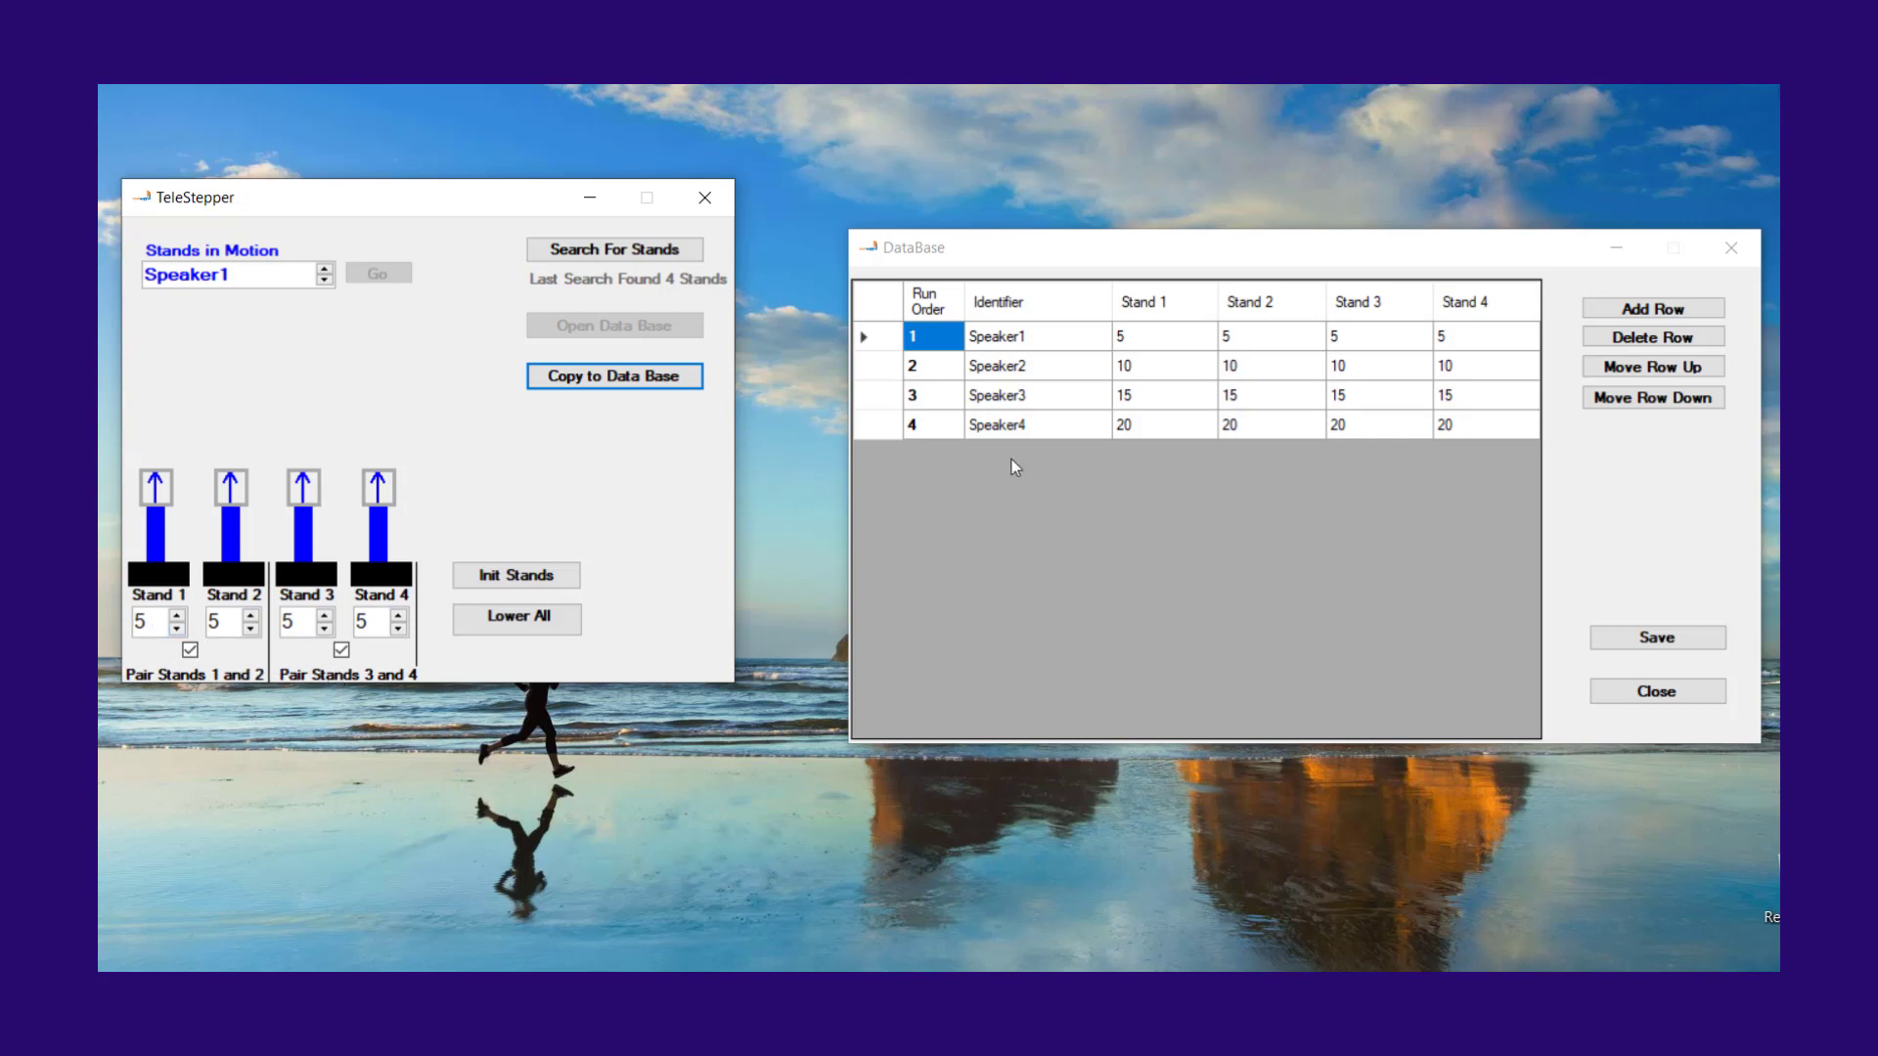
click(324, 281)
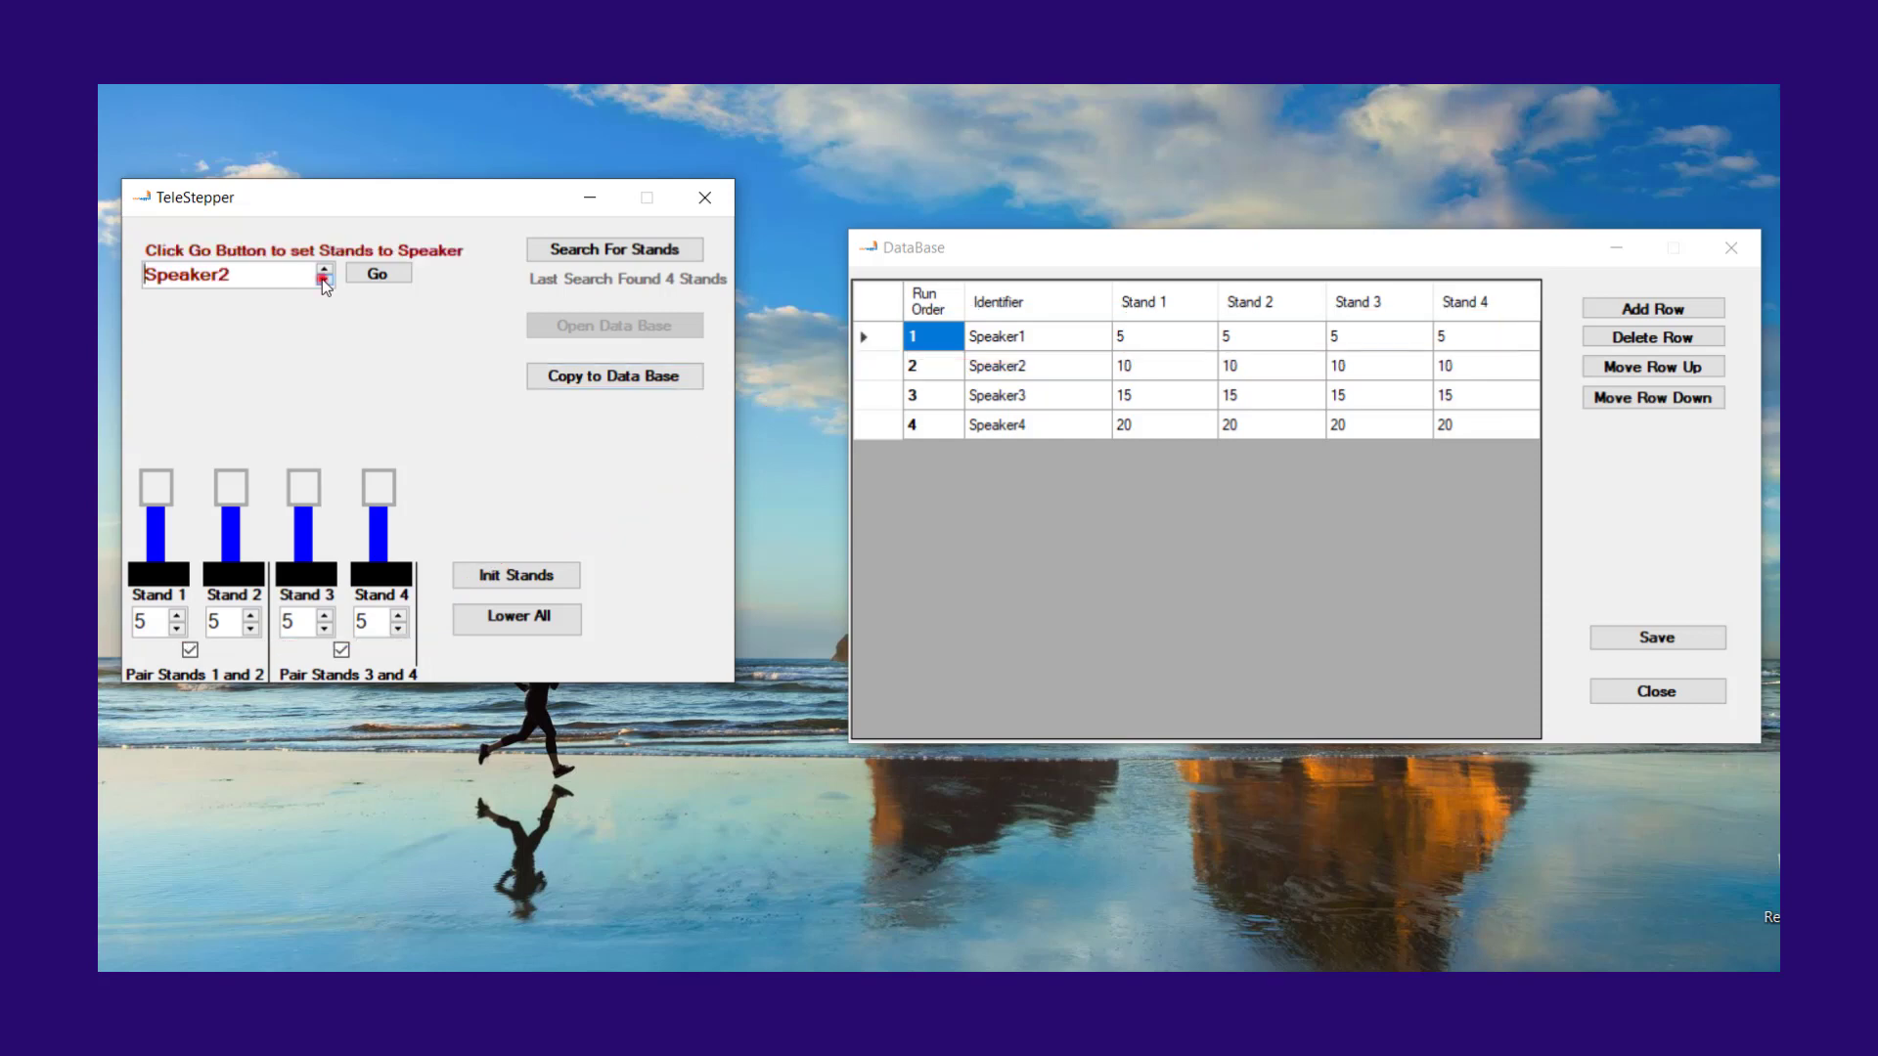
click(379, 270)
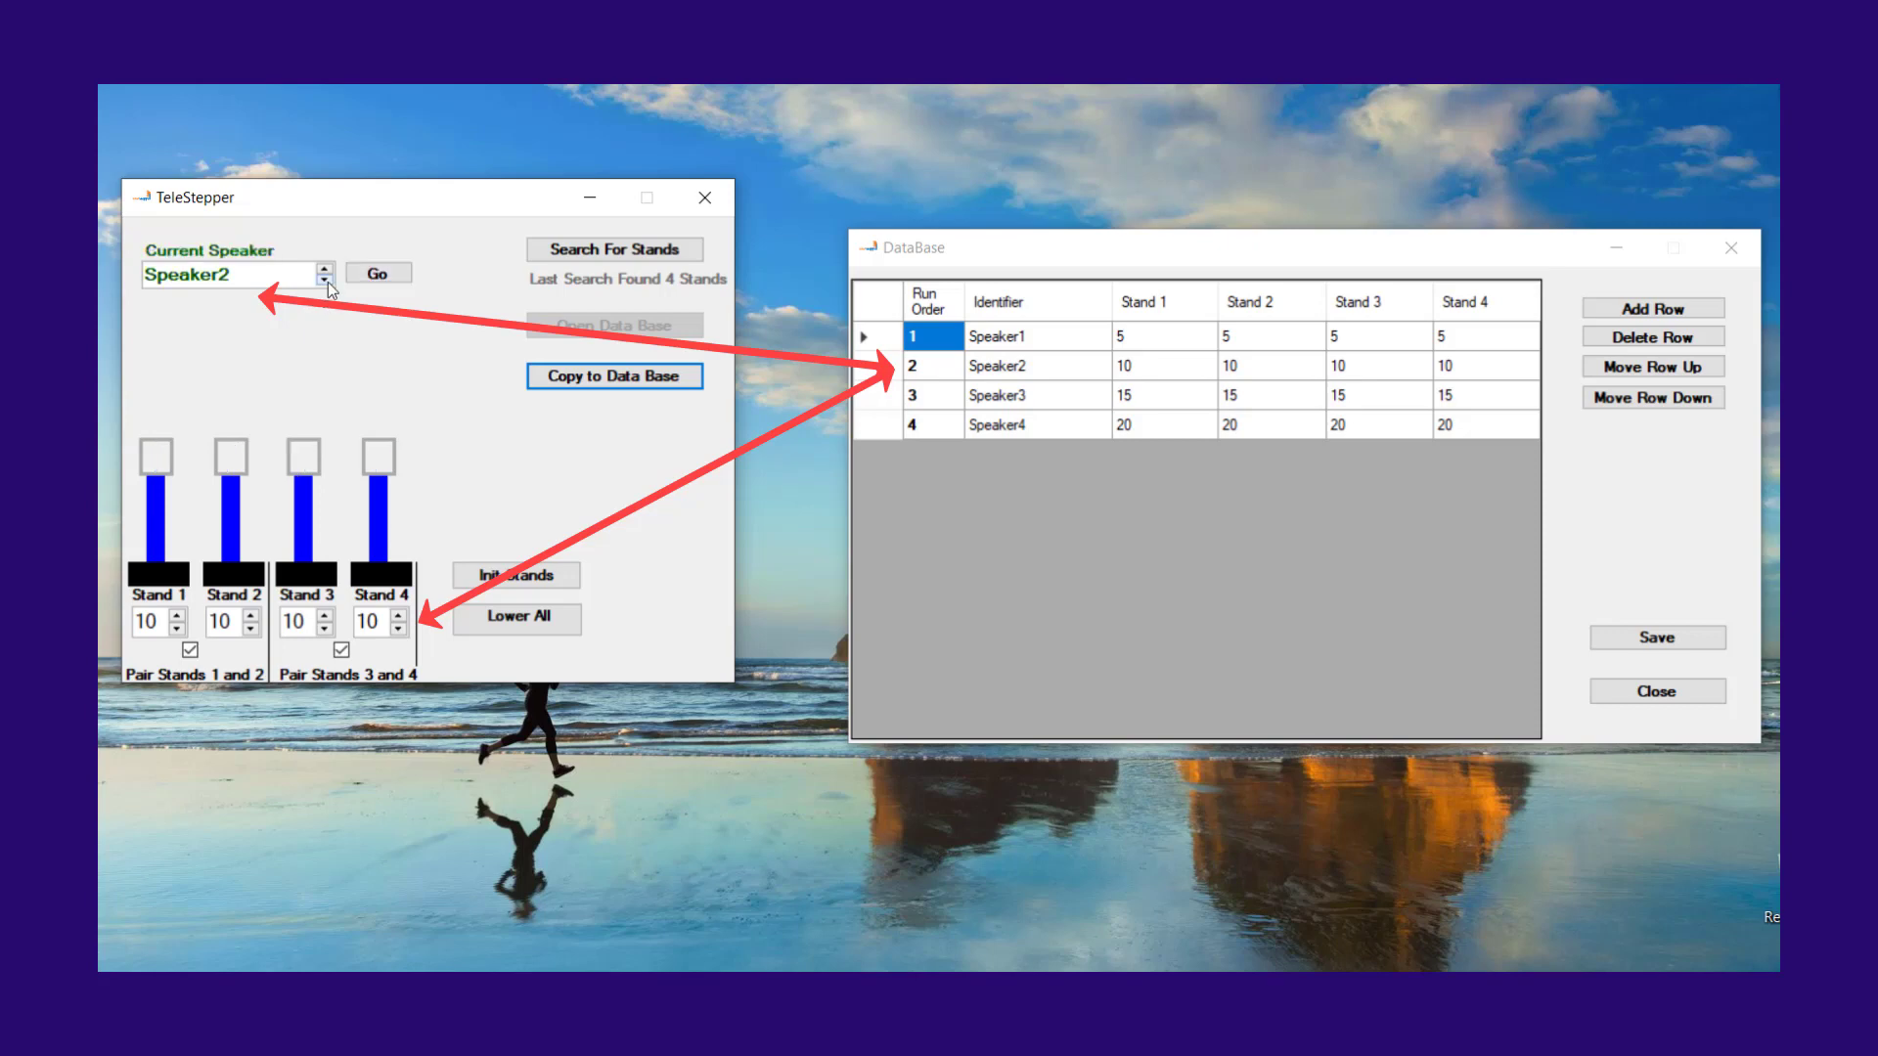
click(326, 281)
click(383, 272)
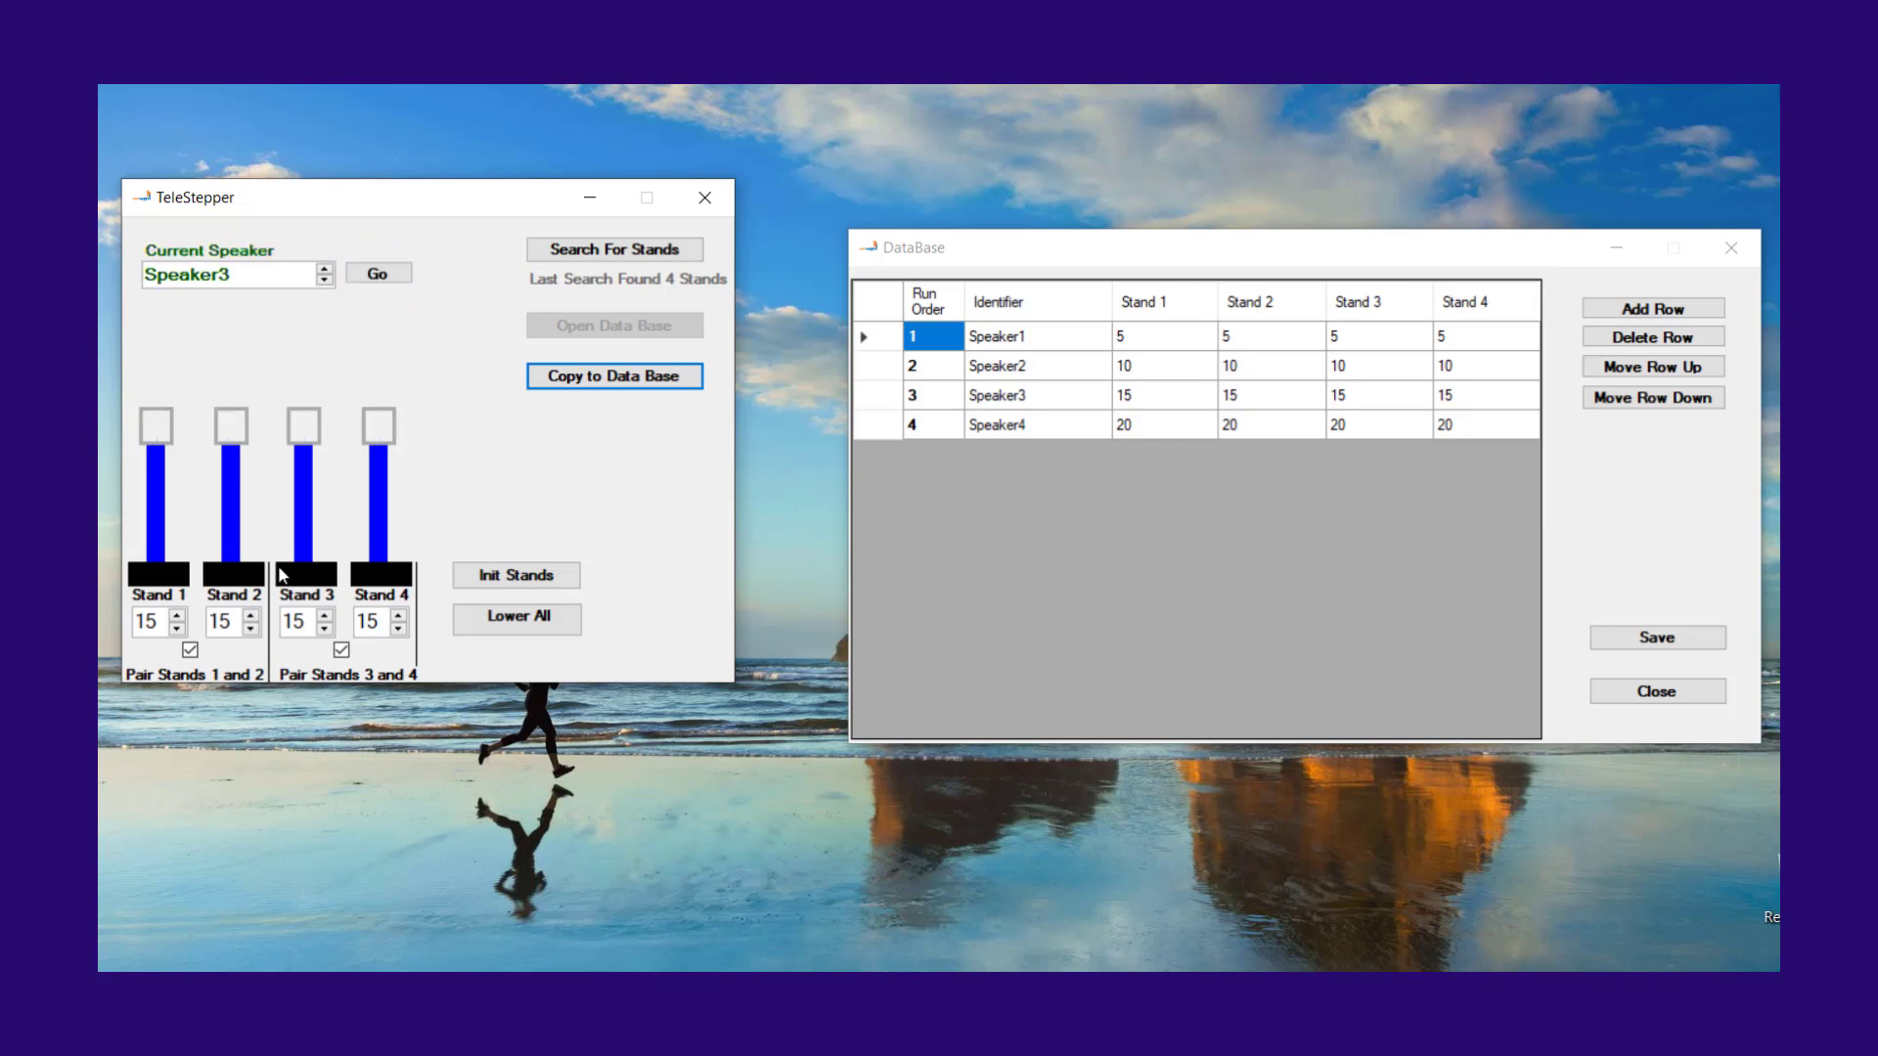
Step: Raise the paired stands 3 and 4 to a height of 24
click(326, 618)
click(325, 618)
click(326, 618)
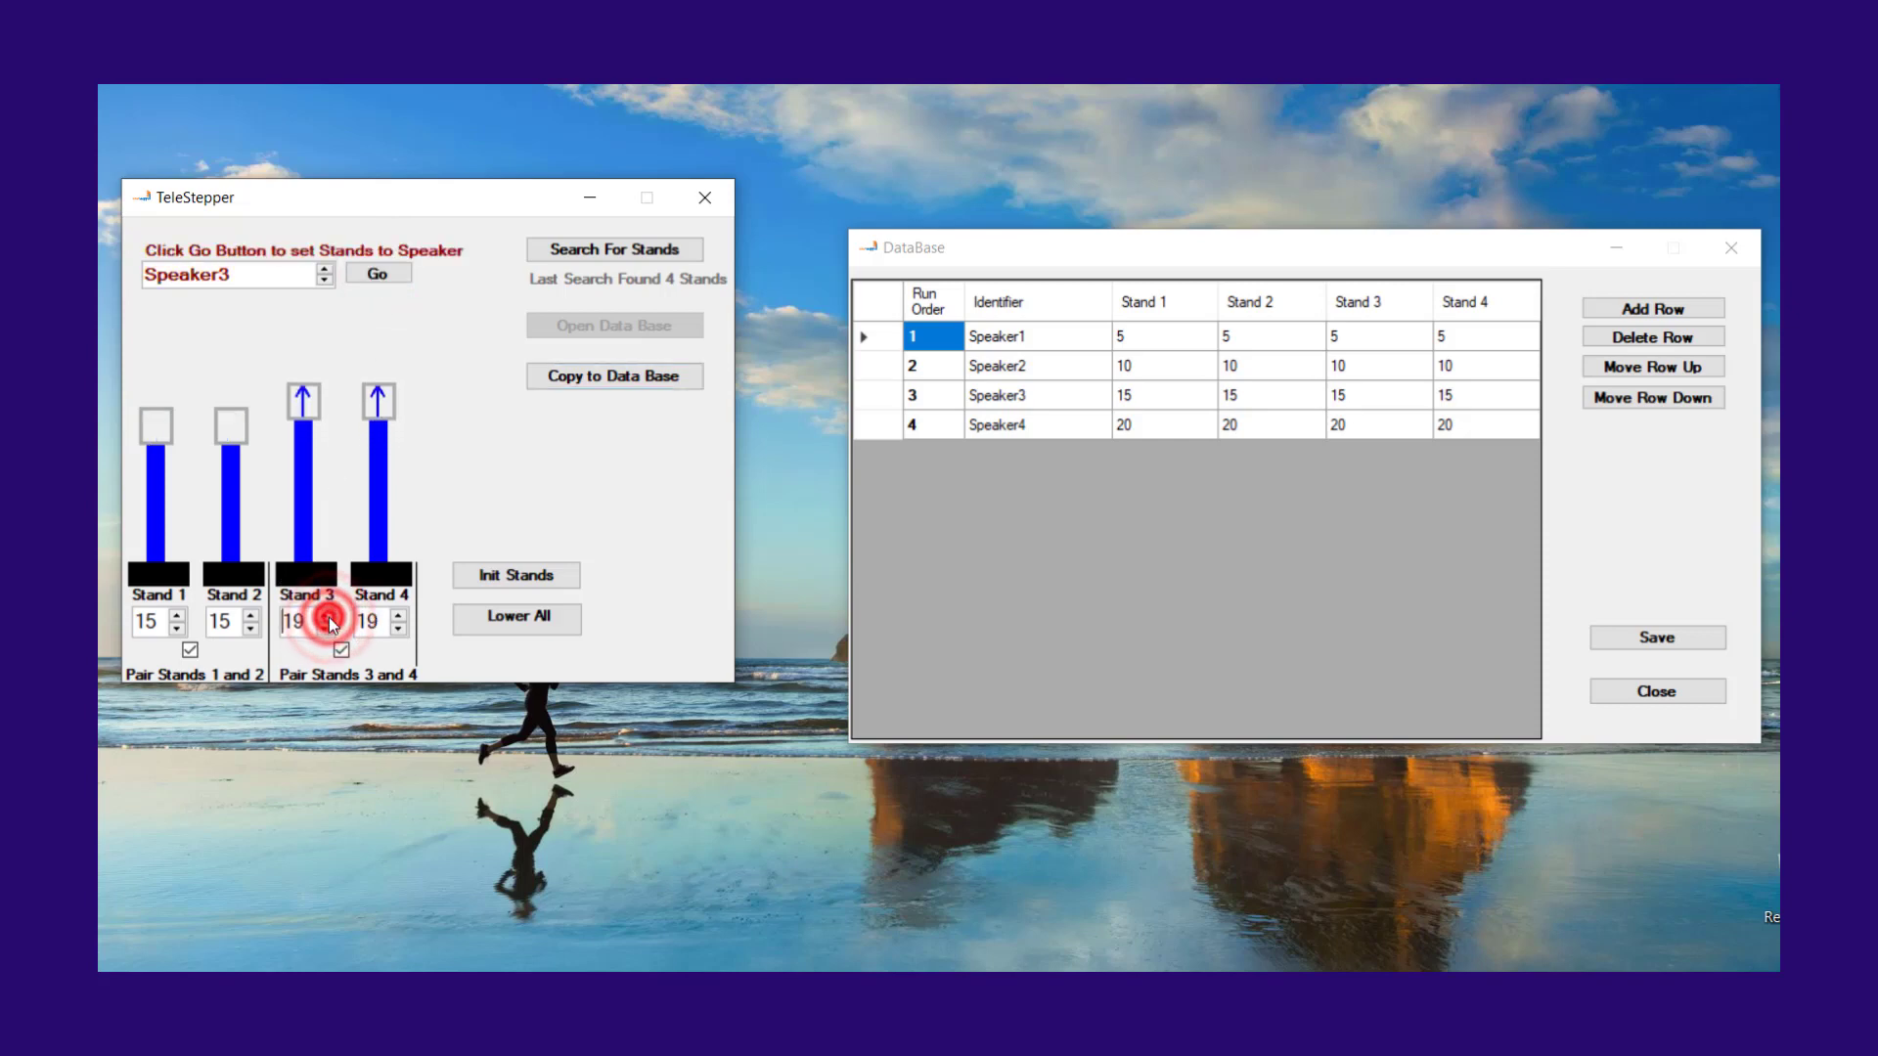
click(326, 618)
click(325, 617)
click(325, 616)
click(325, 617)
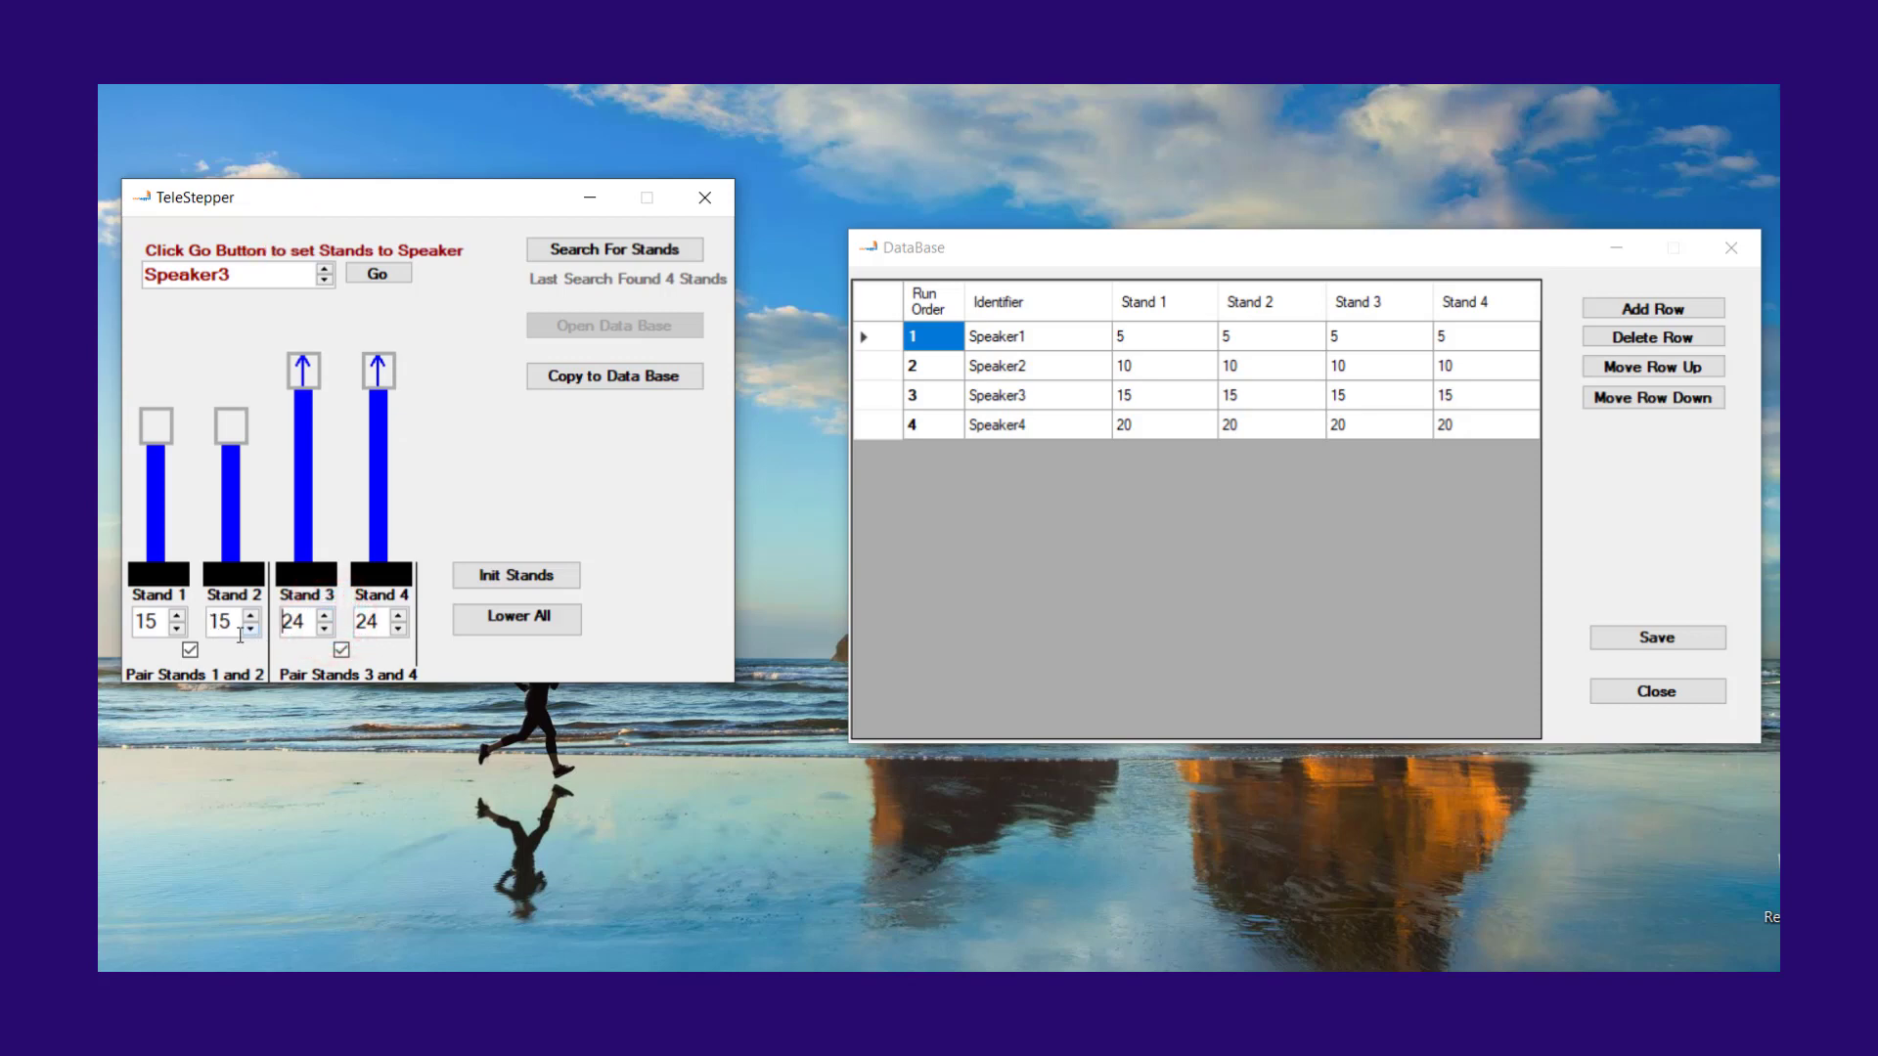
Step: Unpair both stand pairs and set stands 1, 2, 3 and 4 to heights 1, 2, 3 and 4 respectively
click(190, 650)
click(180, 628)
click(180, 628)
click(180, 628)
click(180, 628)
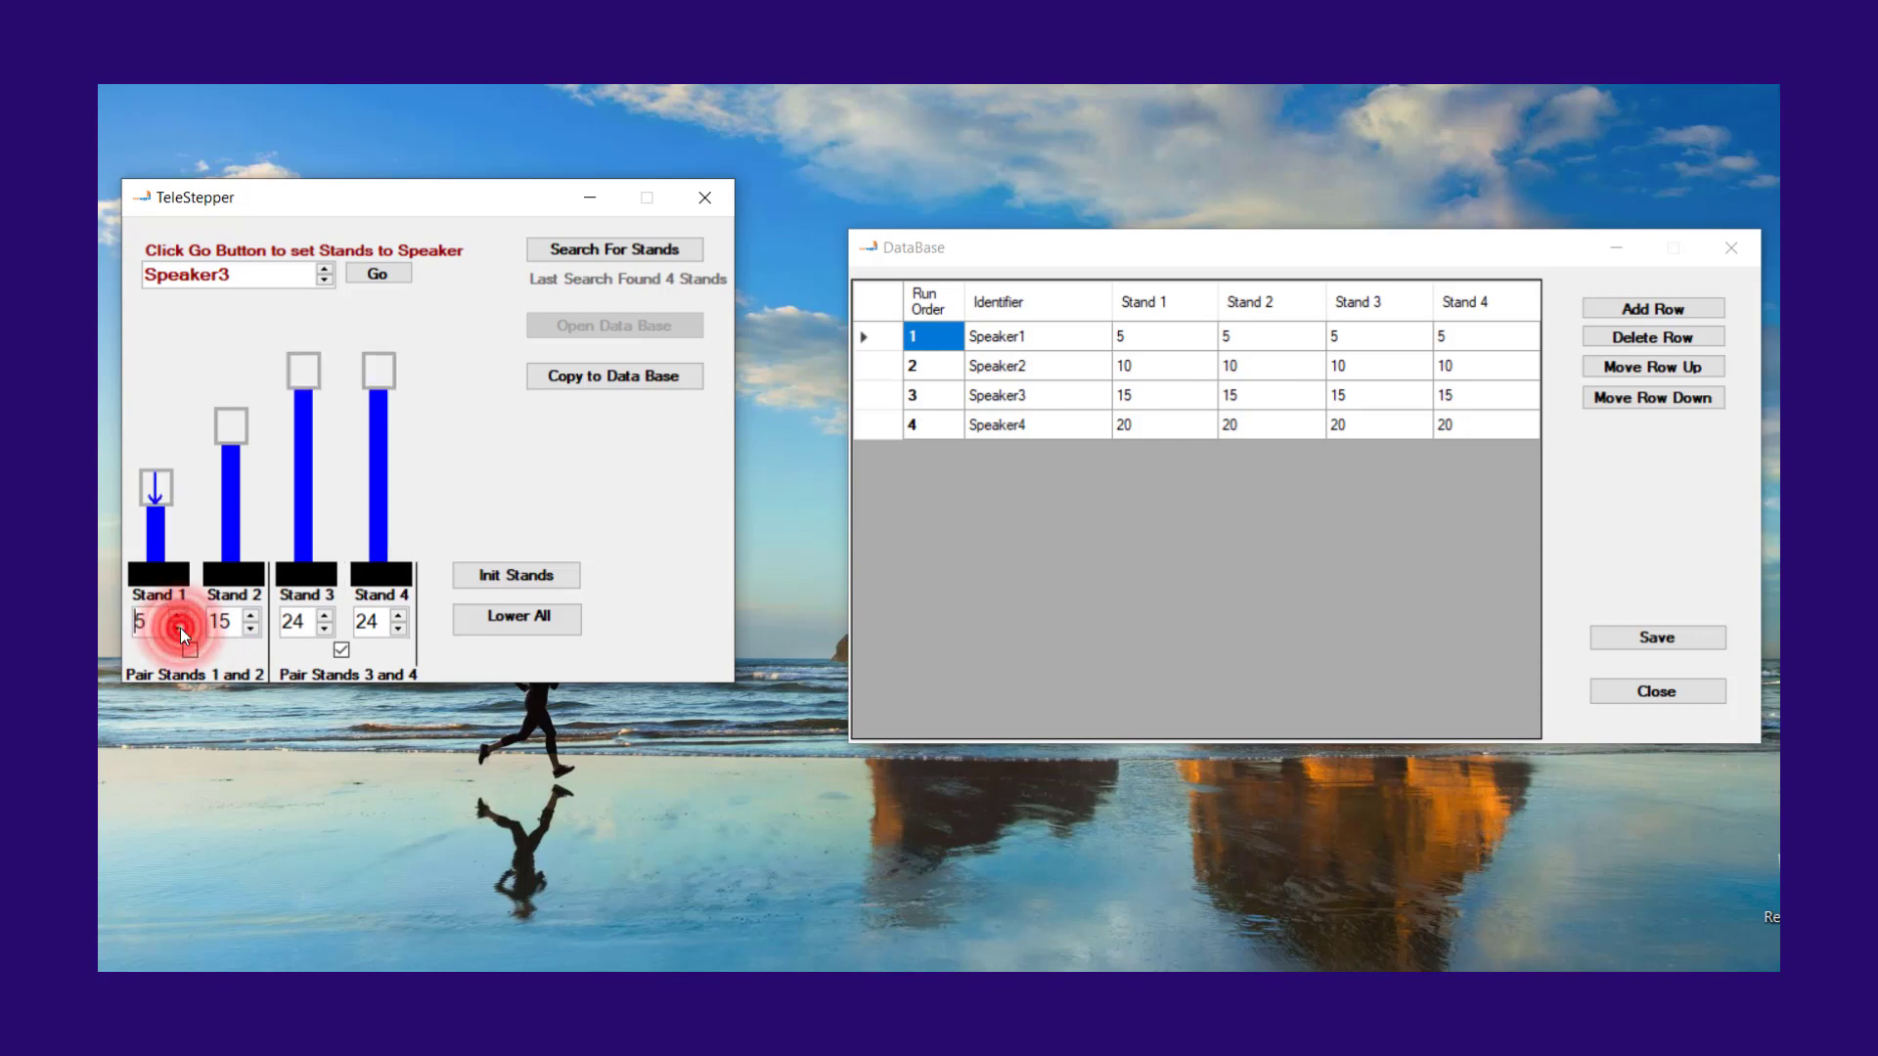
click(180, 628)
click(180, 628)
click(180, 628)
click(180, 628)
click(254, 632)
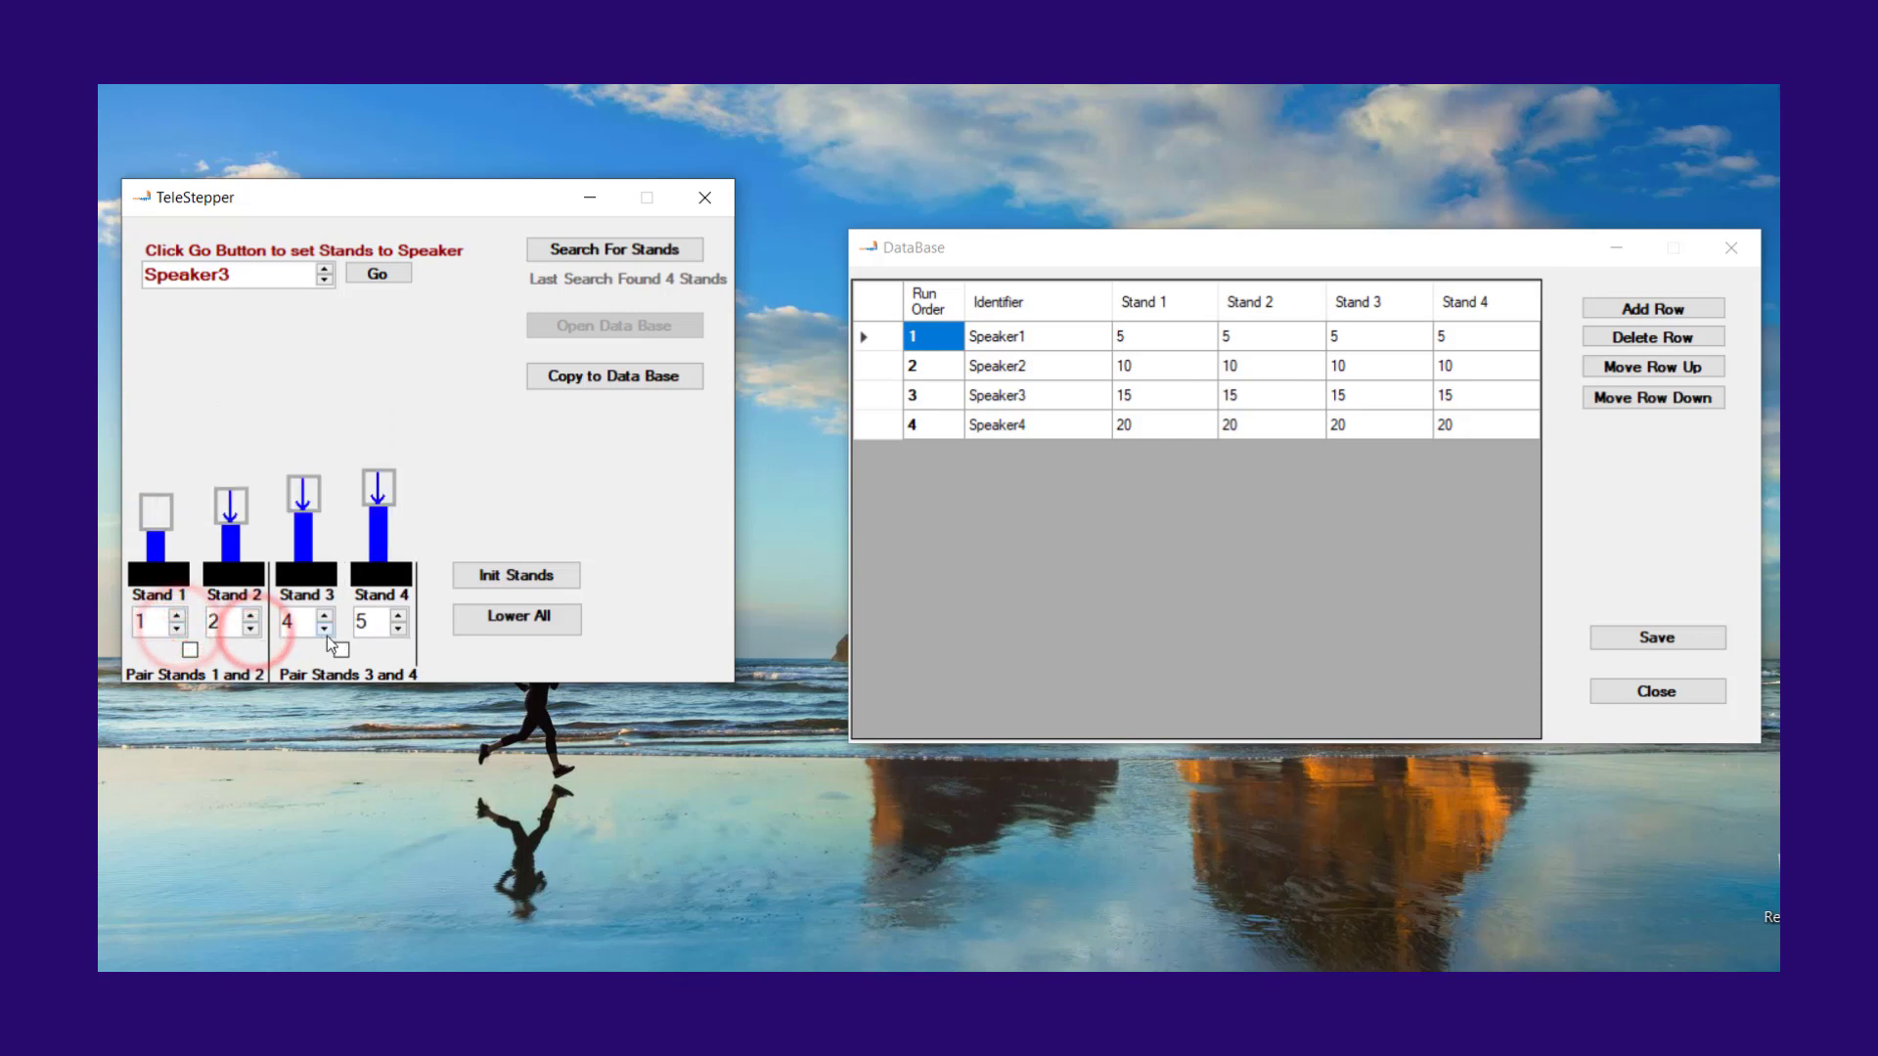
click(324, 629)
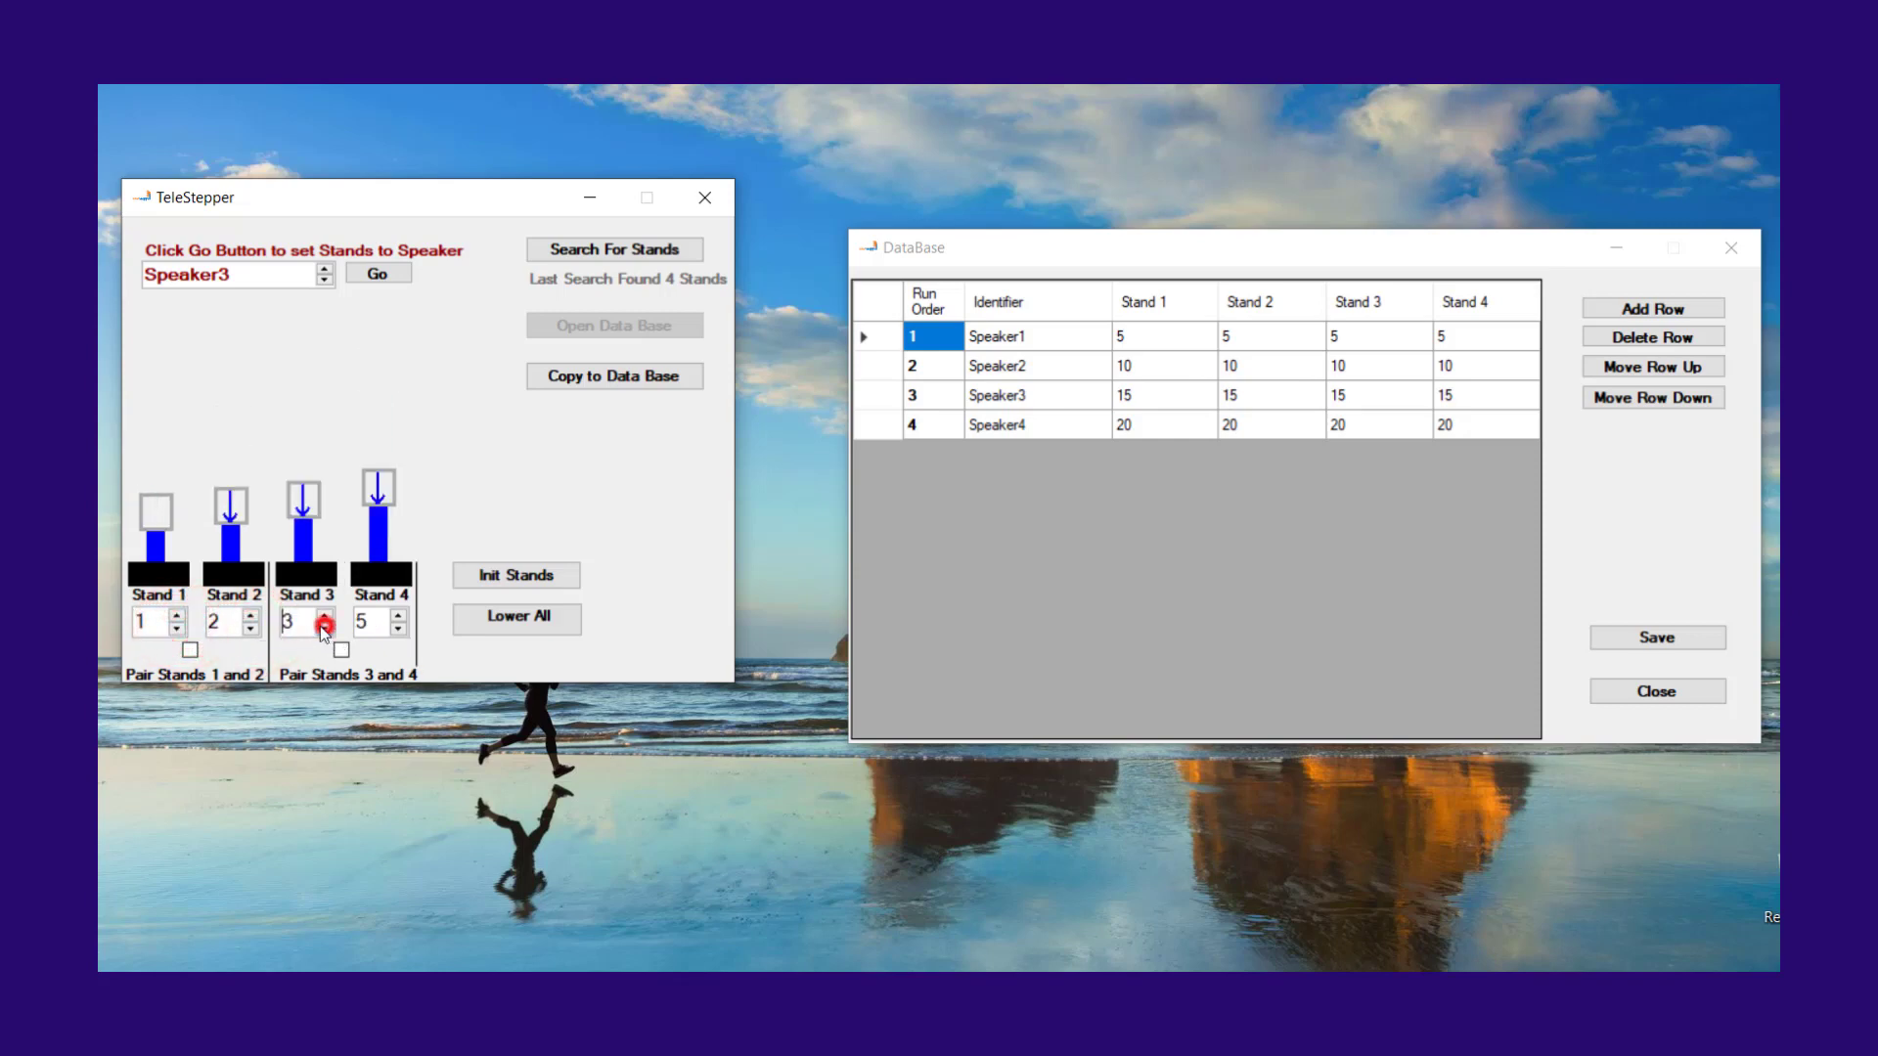
click(398, 629)
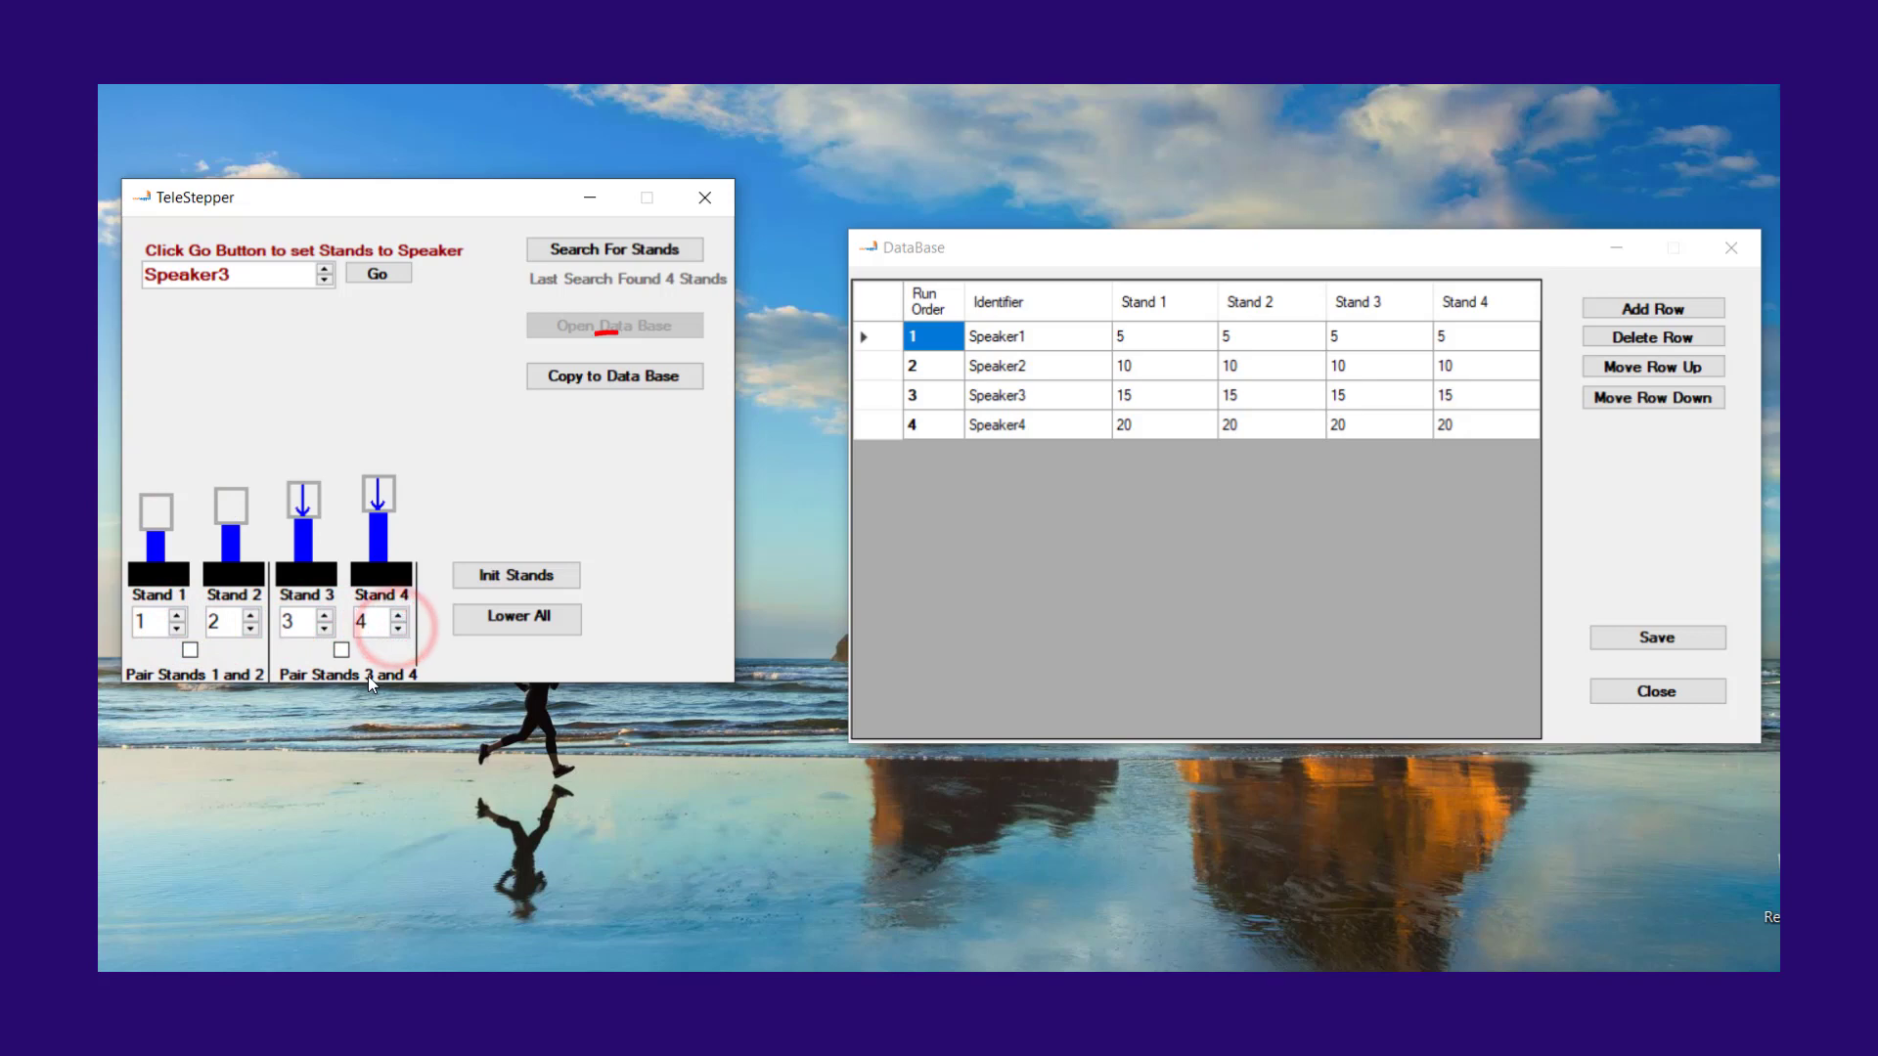
Step: Copy the current stand heights to the database as a new speaker entry and dismiss the confirmation message
click(621, 380)
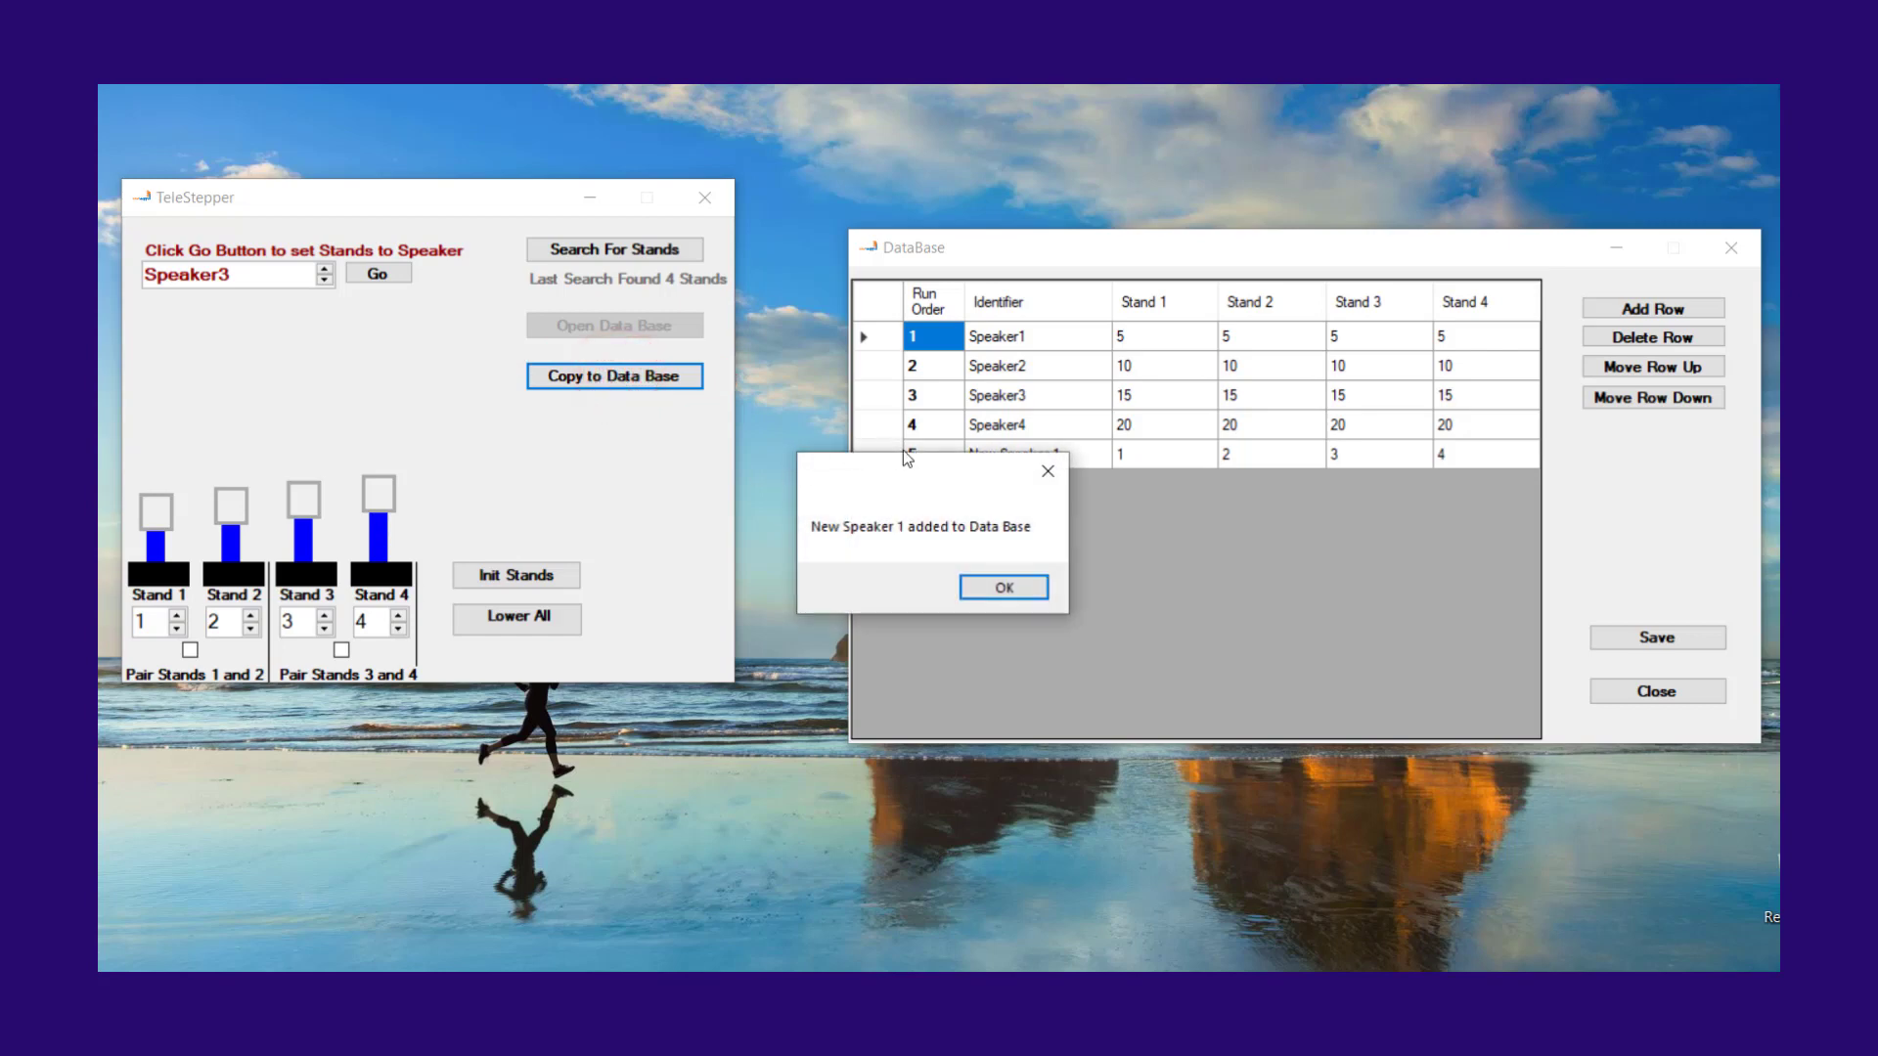
drag(905, 481, 1039, 555)
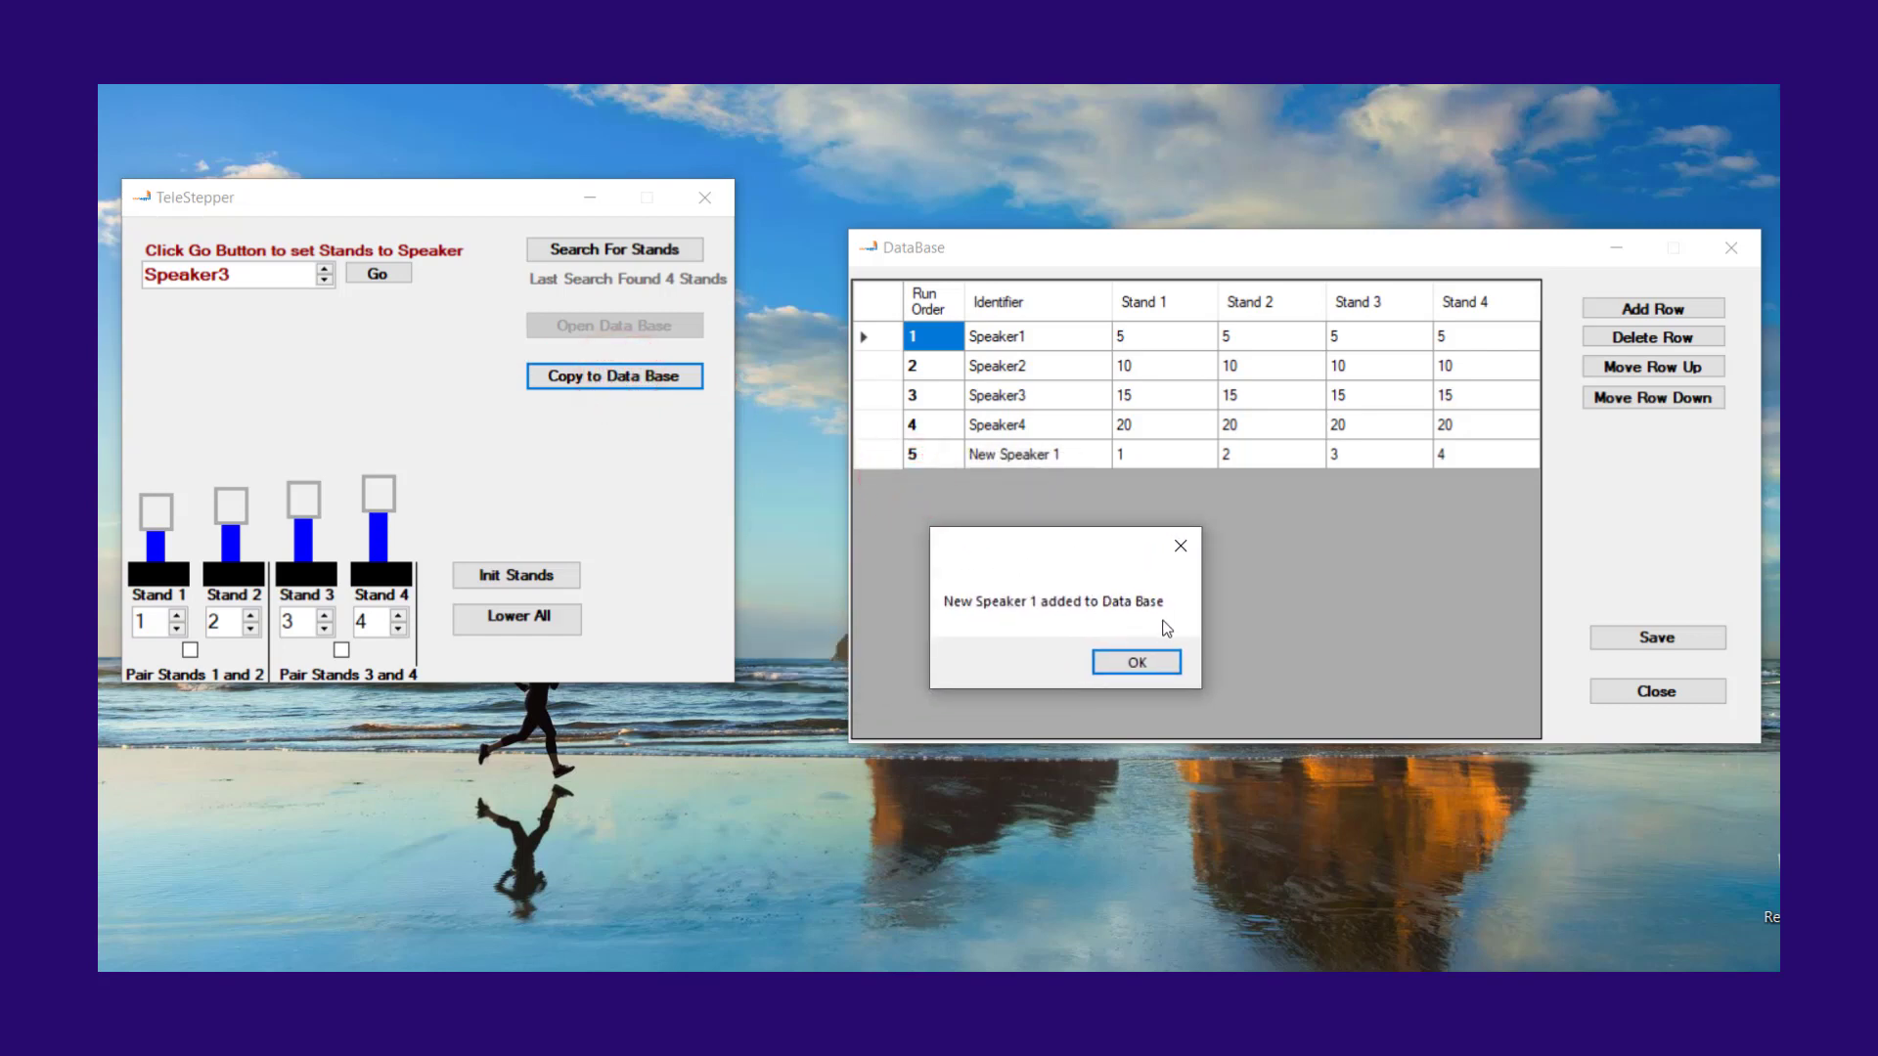
click(1170, 661)
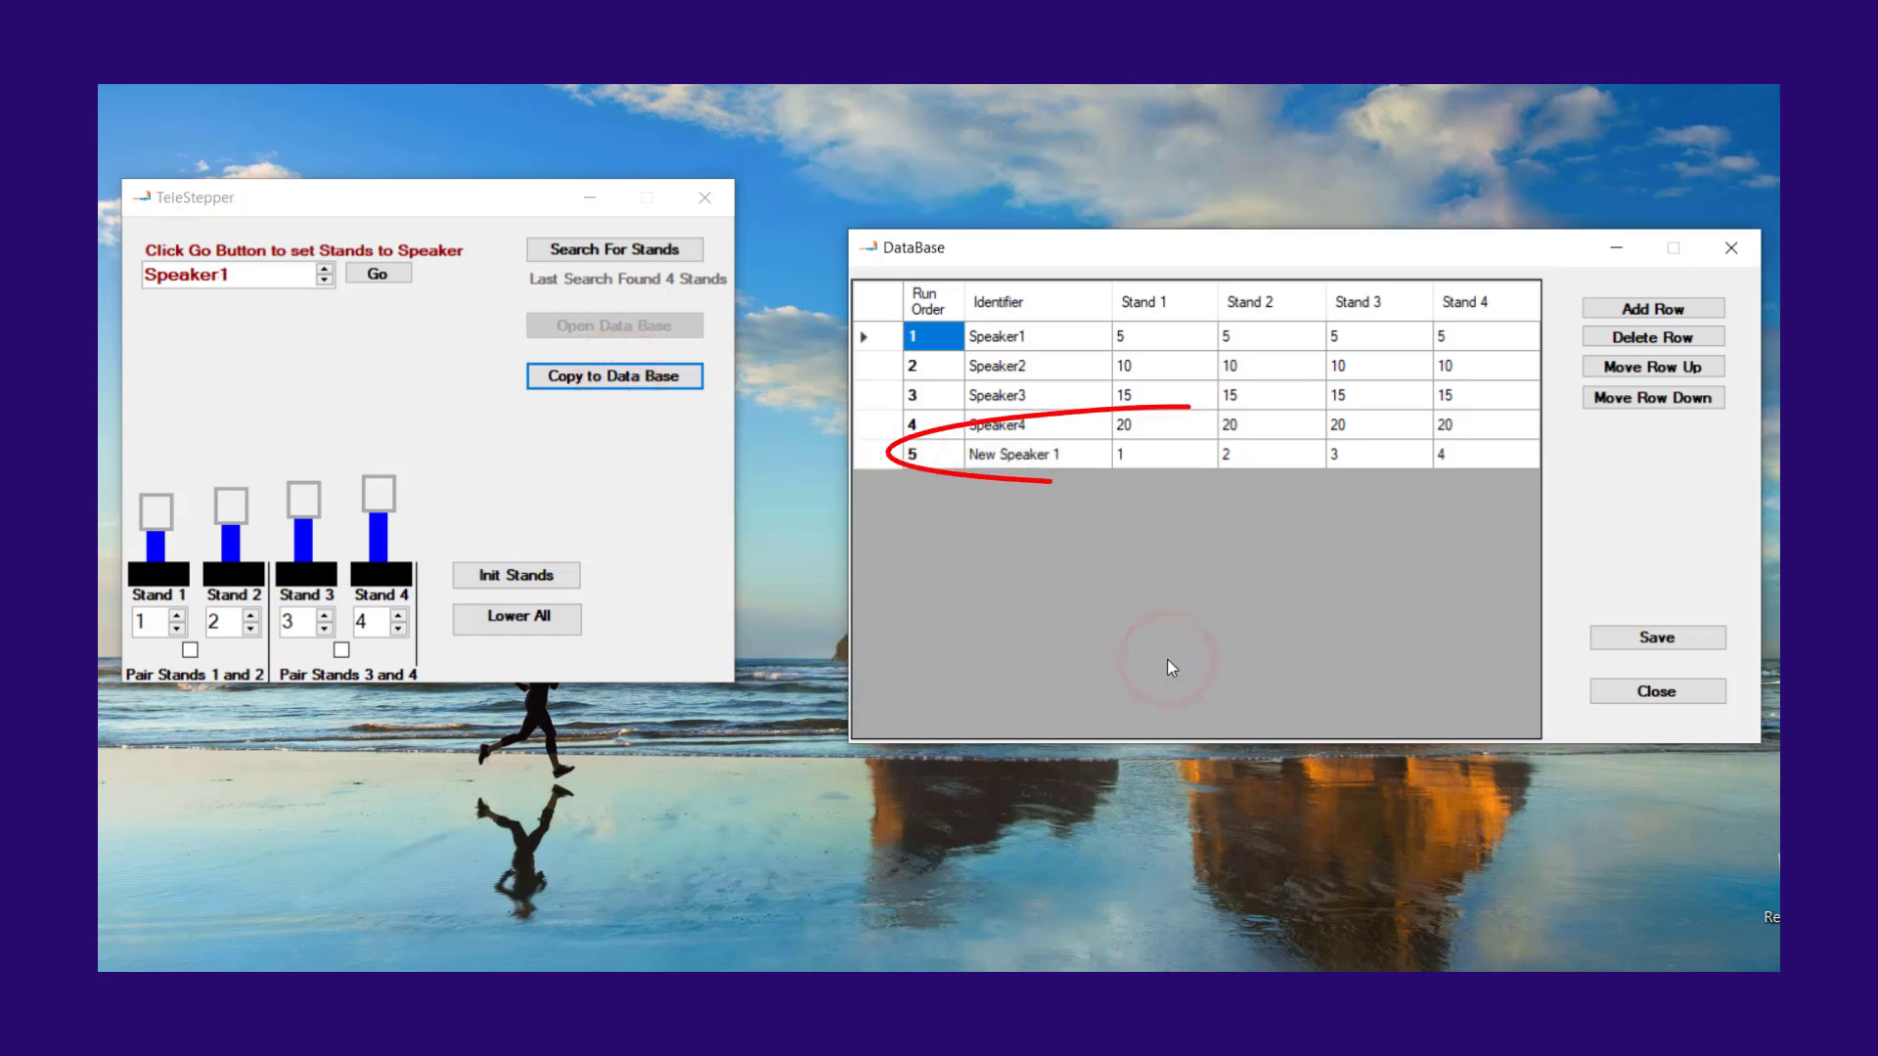
Step: Send the stands to the stored heights of New Speaker 1
click(325, 280)
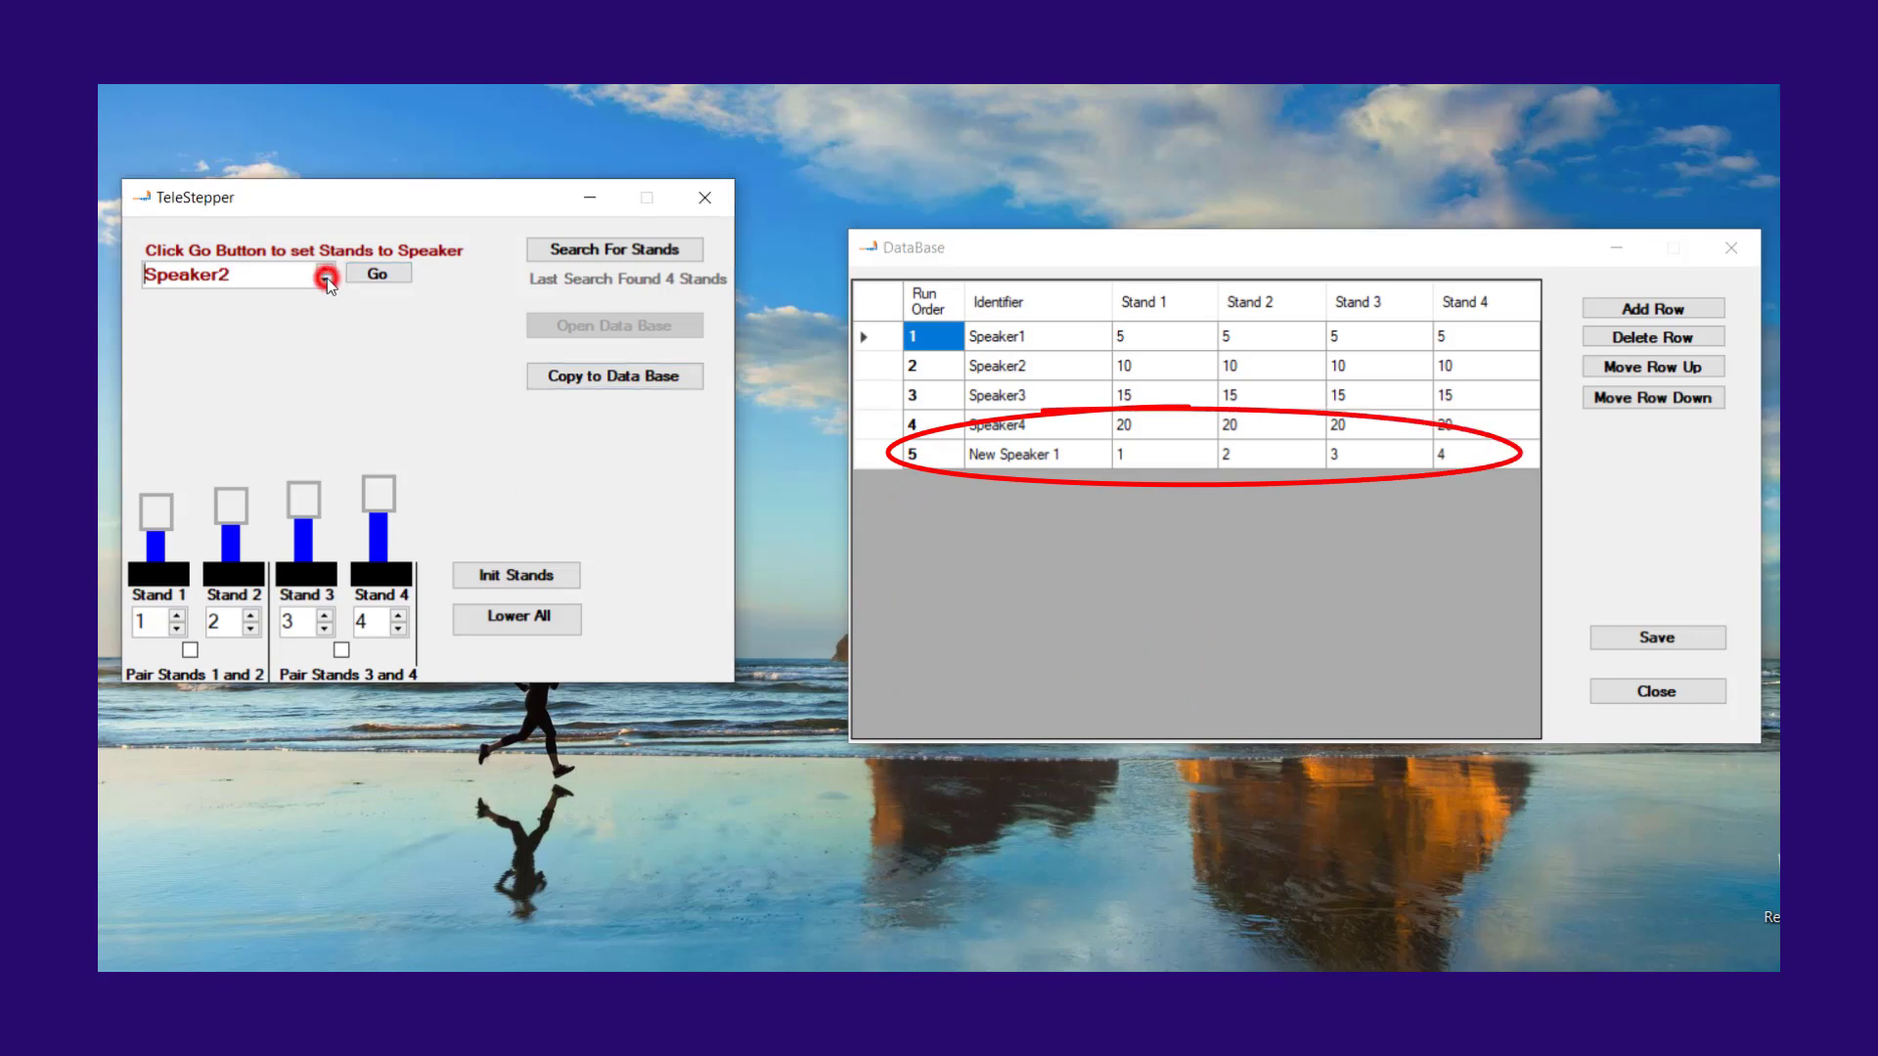
click(326, 280)
click(326, 279)
click(325, 280)
click(381, 270)
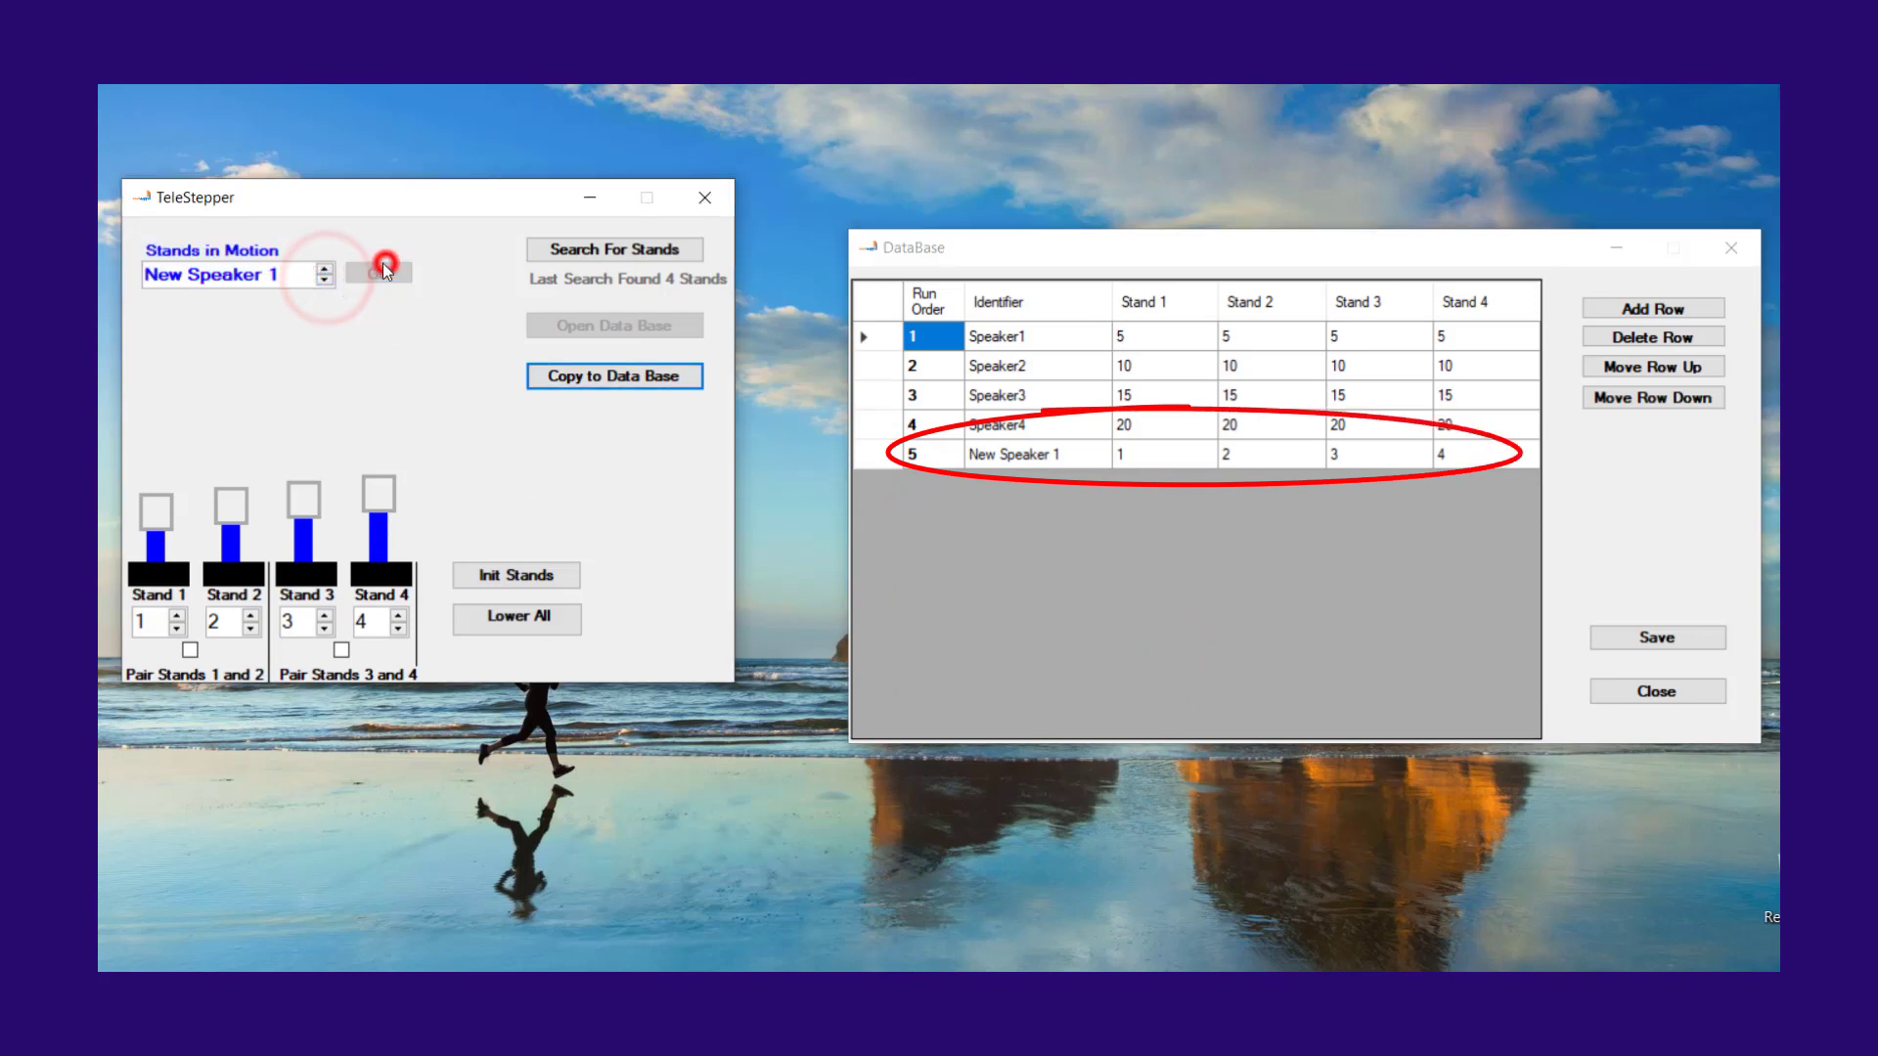
Step: Replace the New Speaker 1 identifier in the database with the speaker's first name
click(1038, 458)
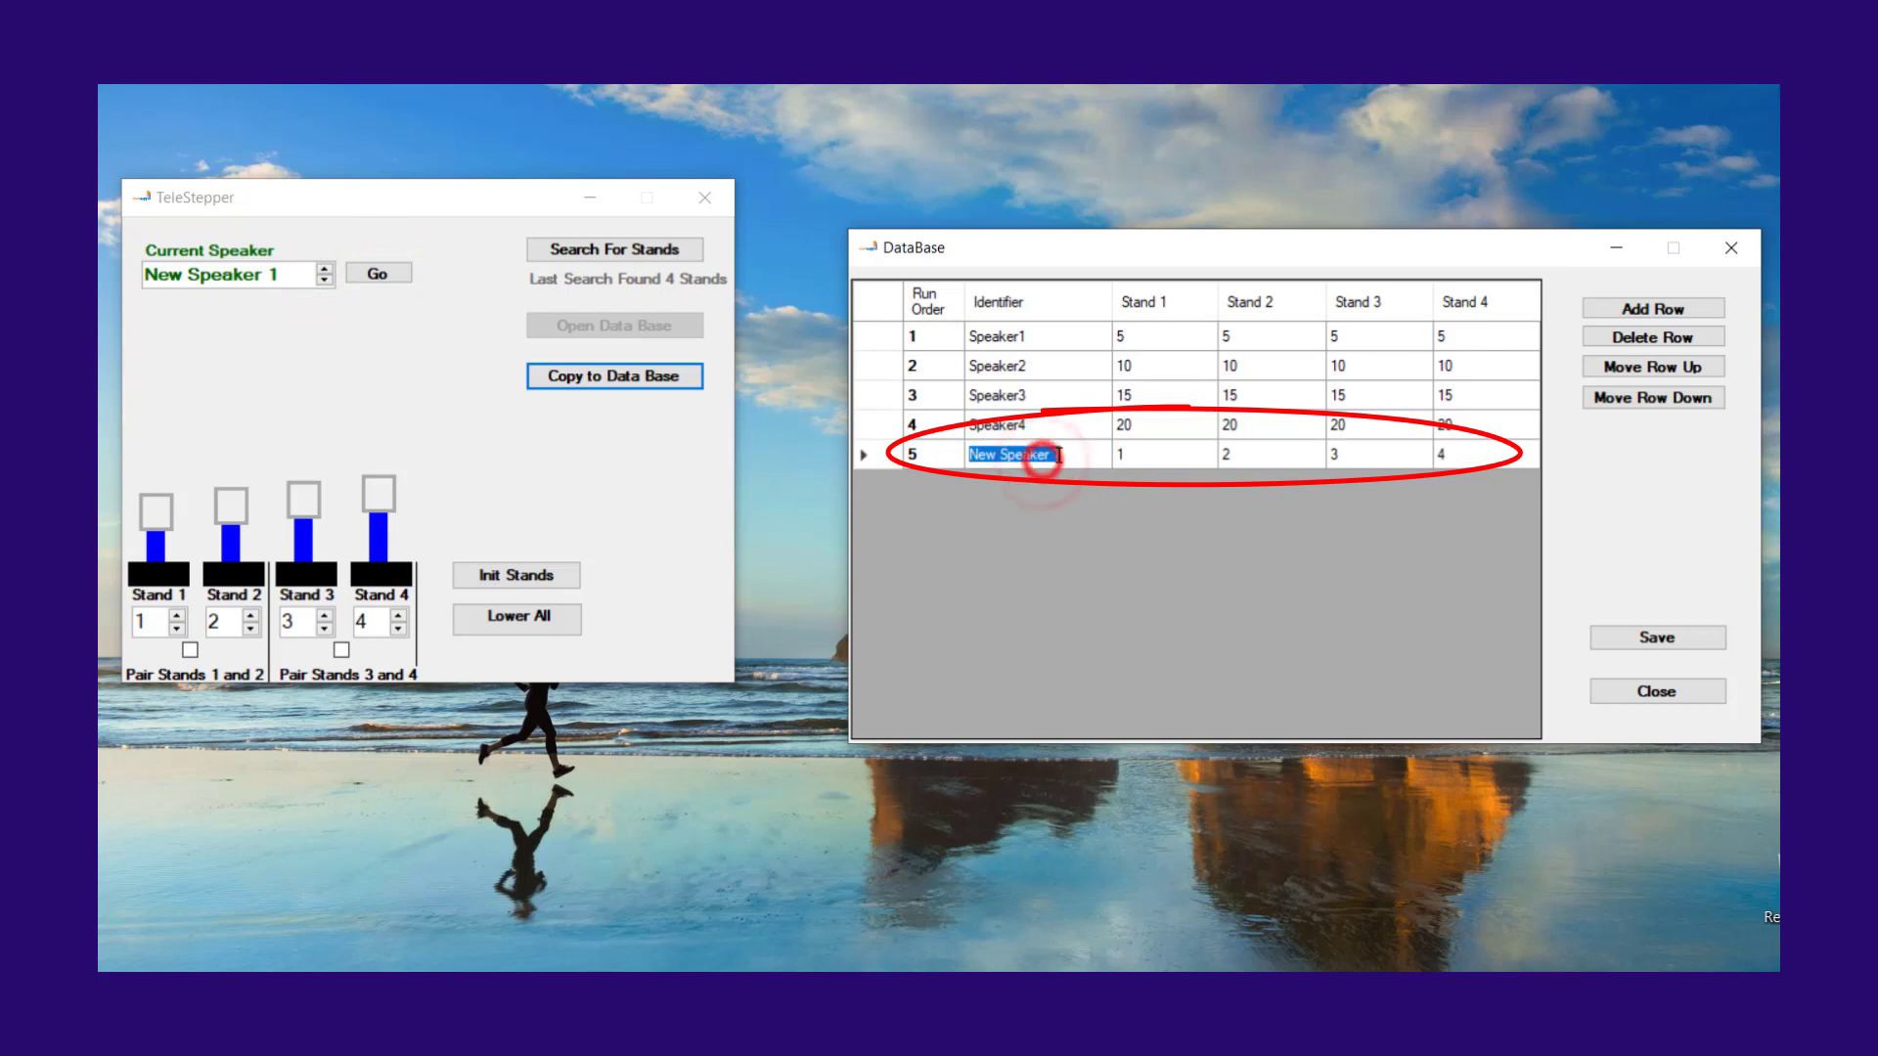
click(1042, 459)
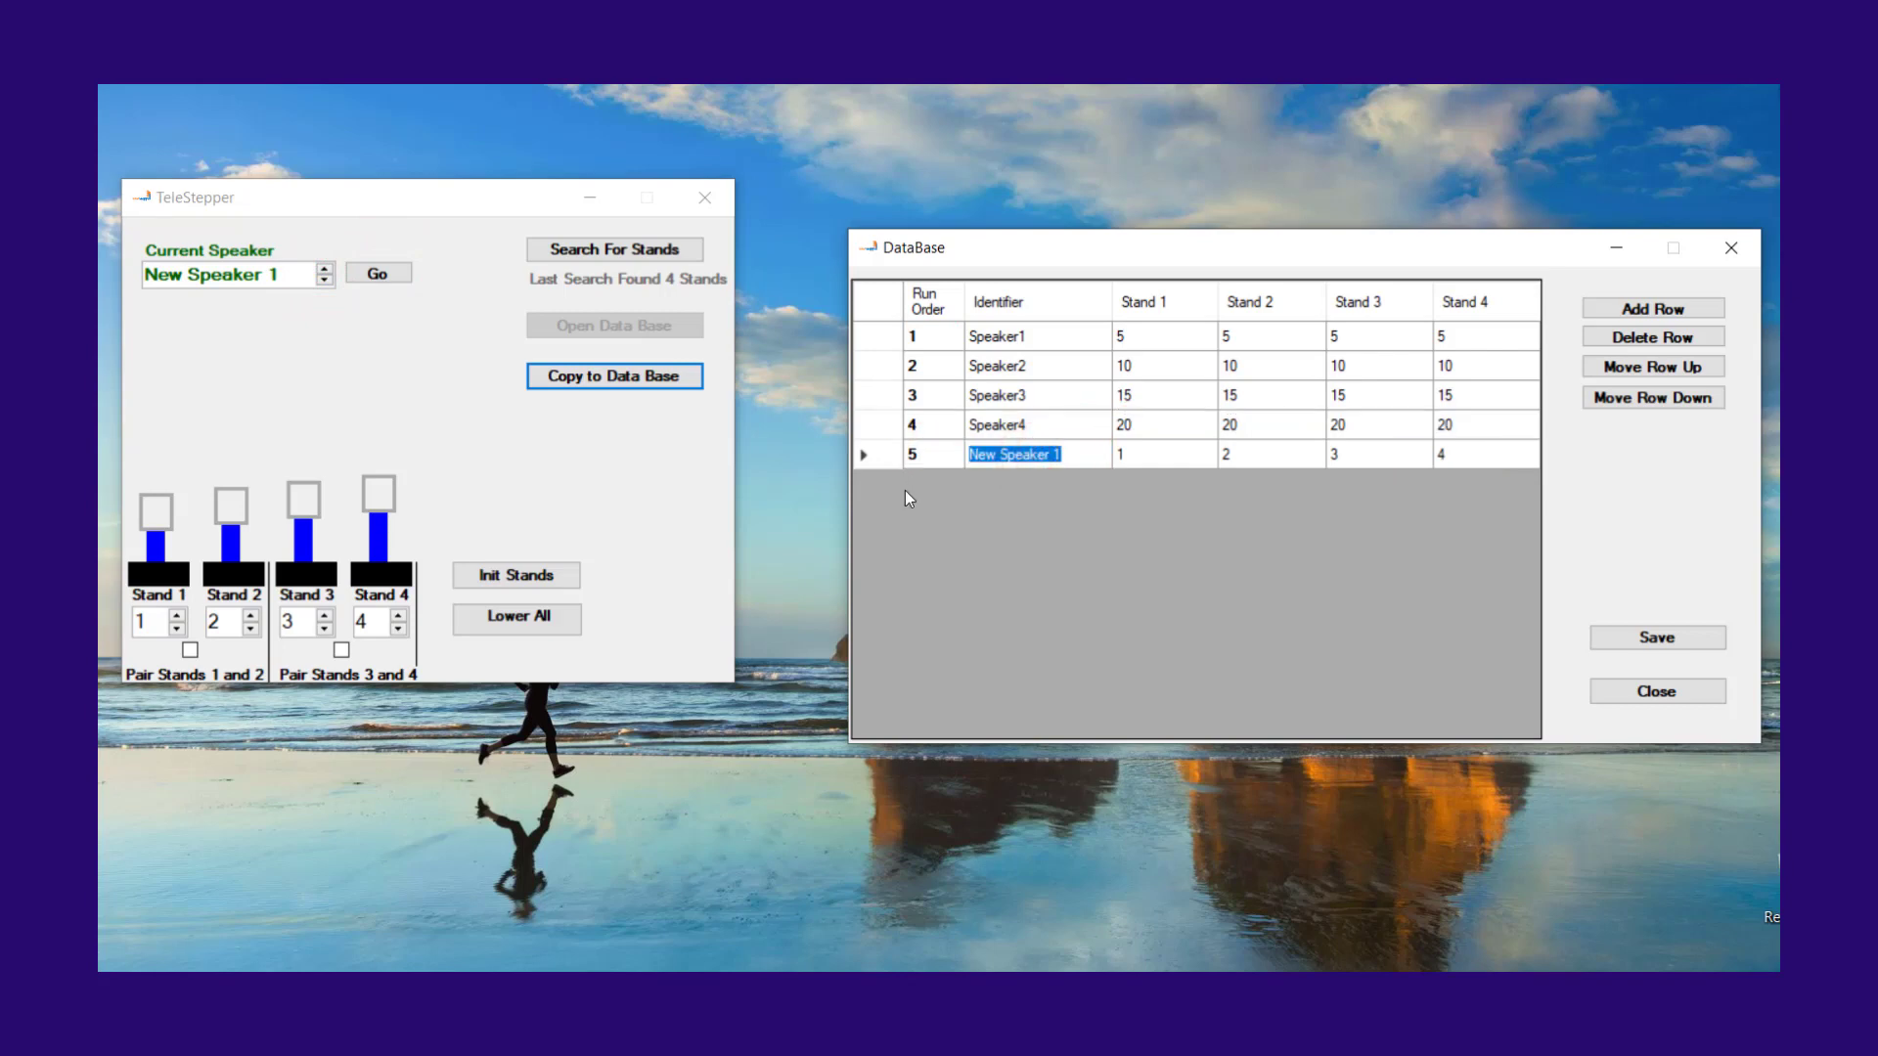
text(Joe)
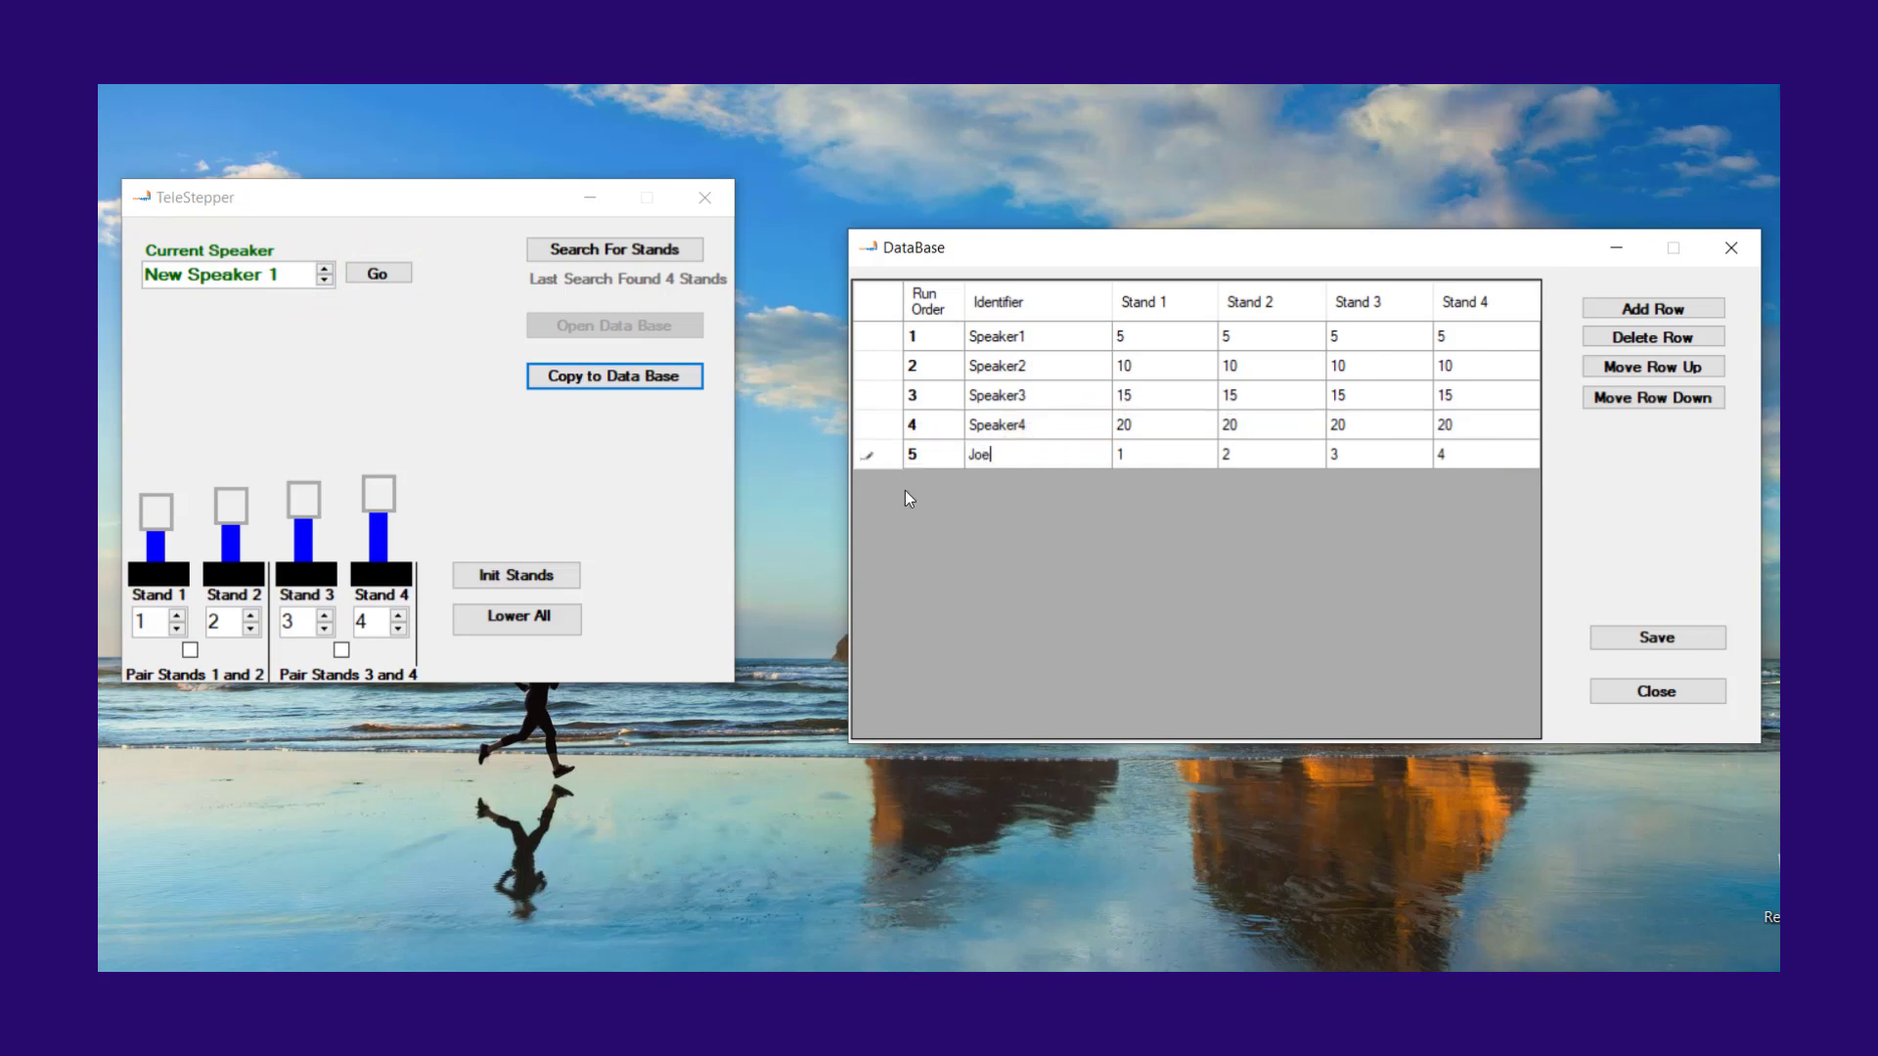
Step: Try to set Speaker4's Stand 1 height to 44 in the database, and dismiss the resulting message
click(1151, 431)
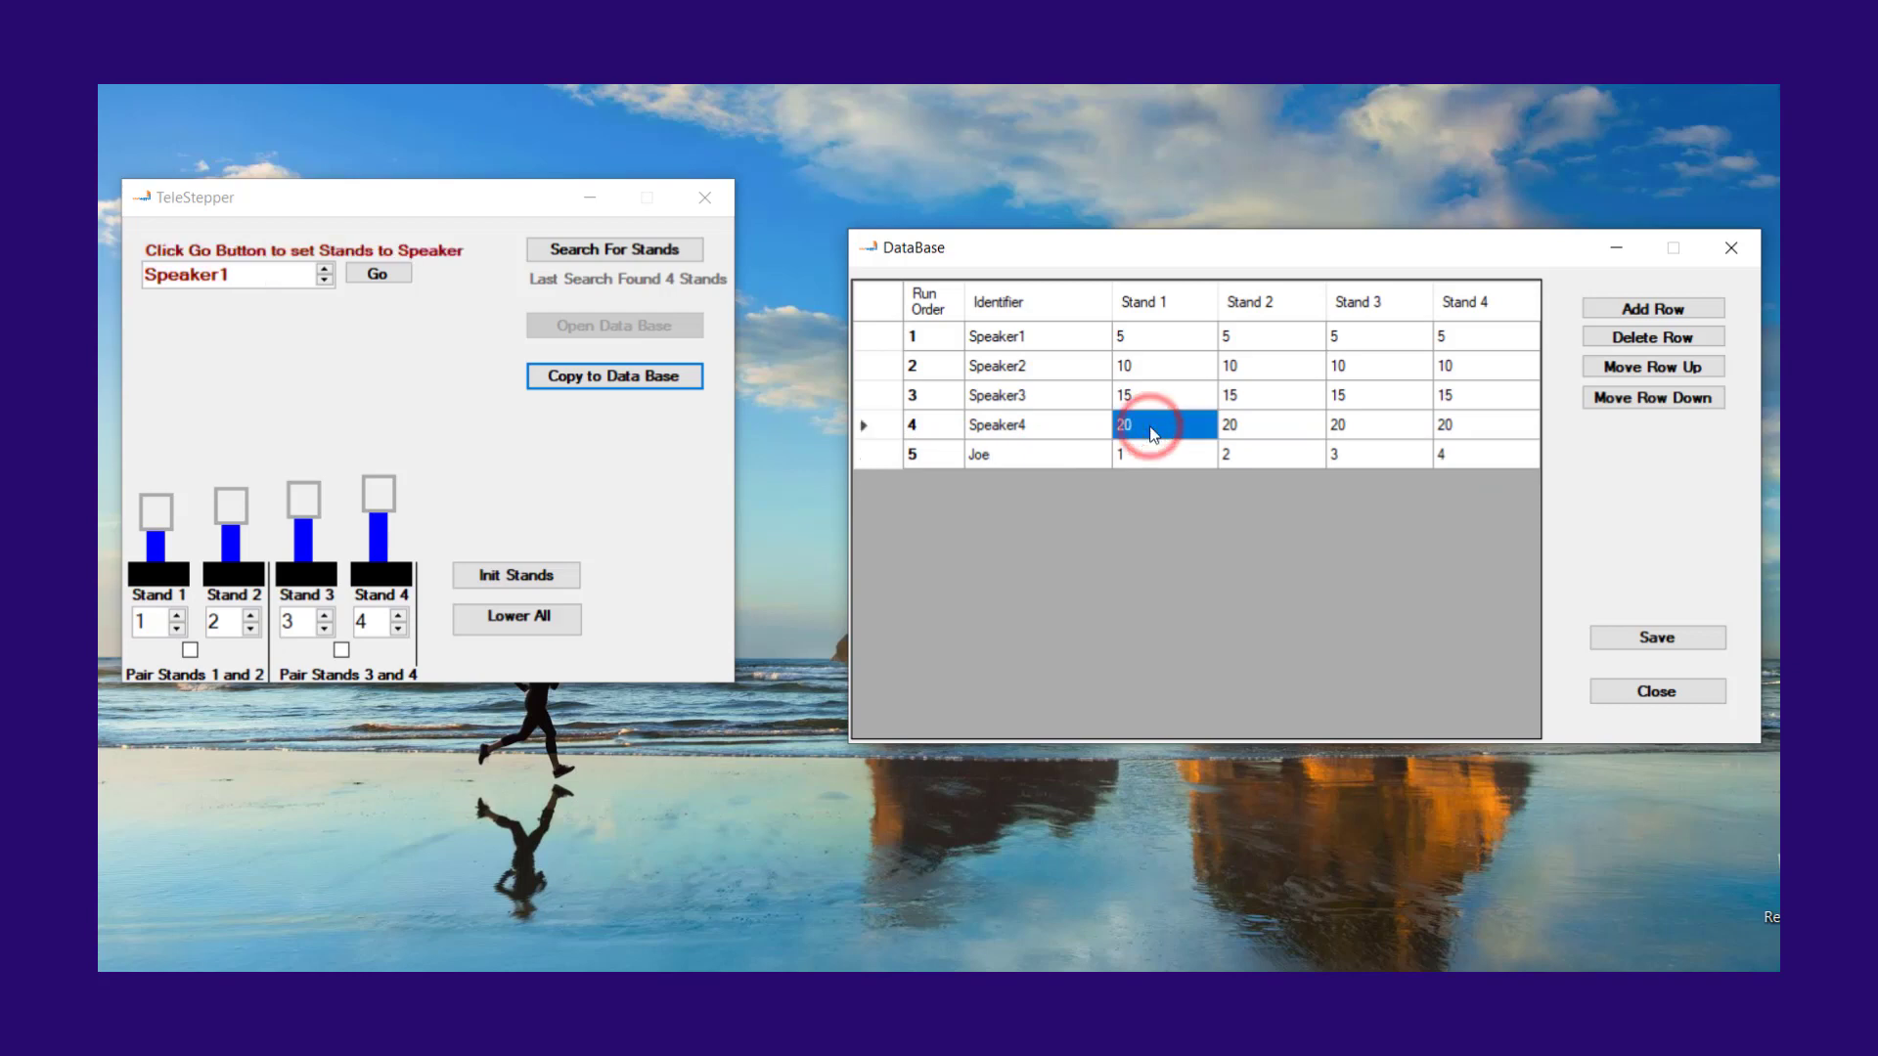
text(44)
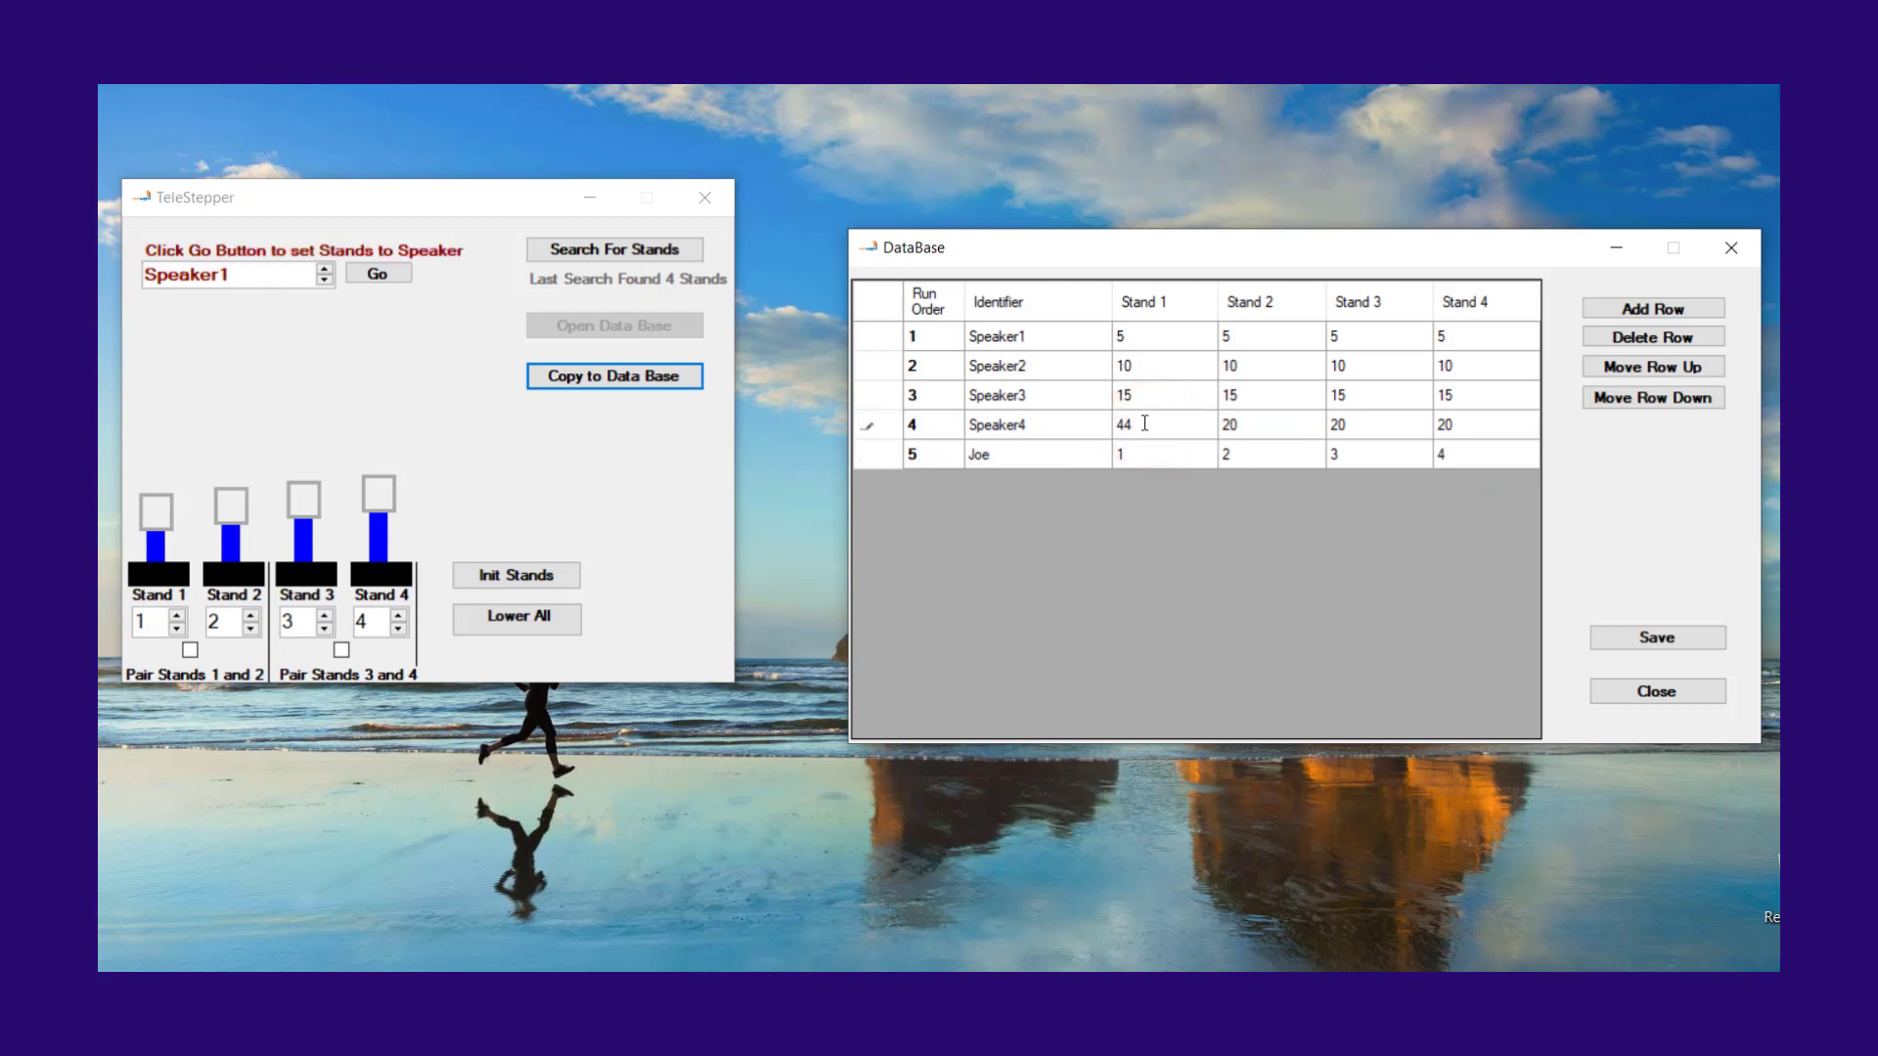
click(1145, 423)
key(Return)
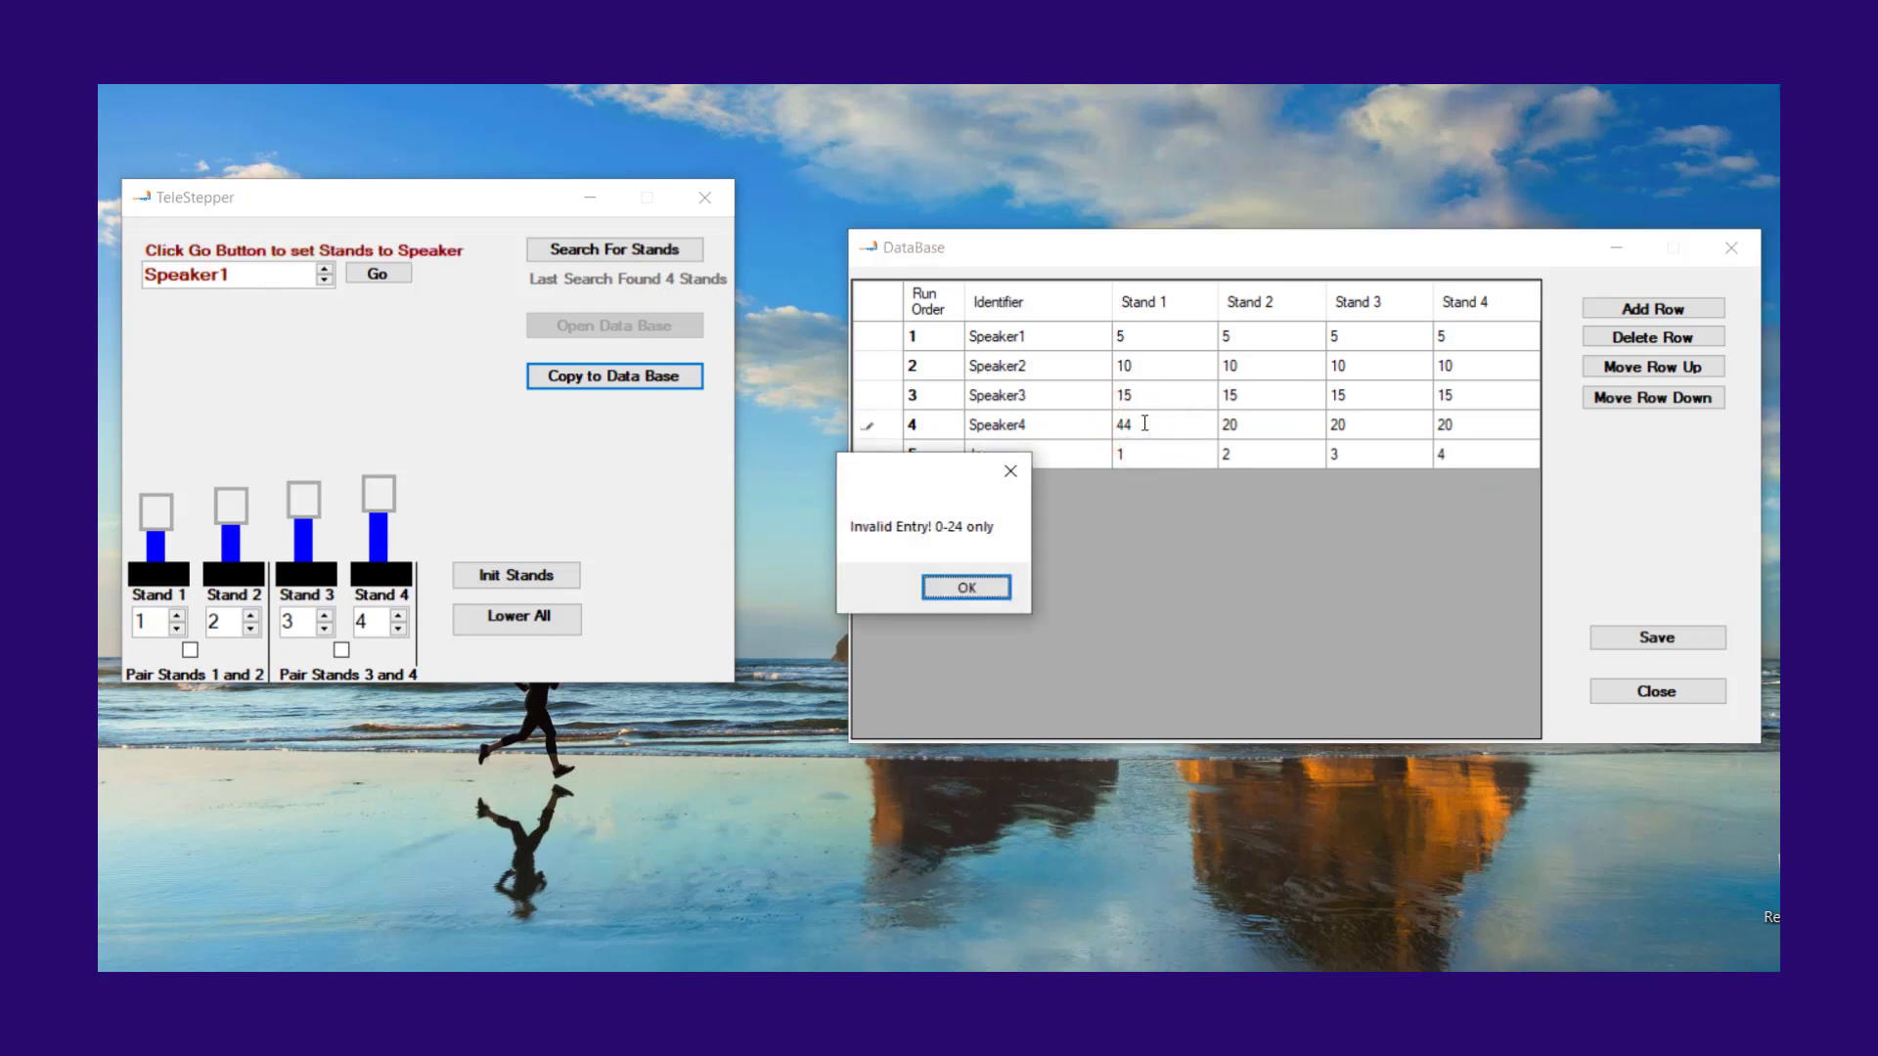
click(968, 588)
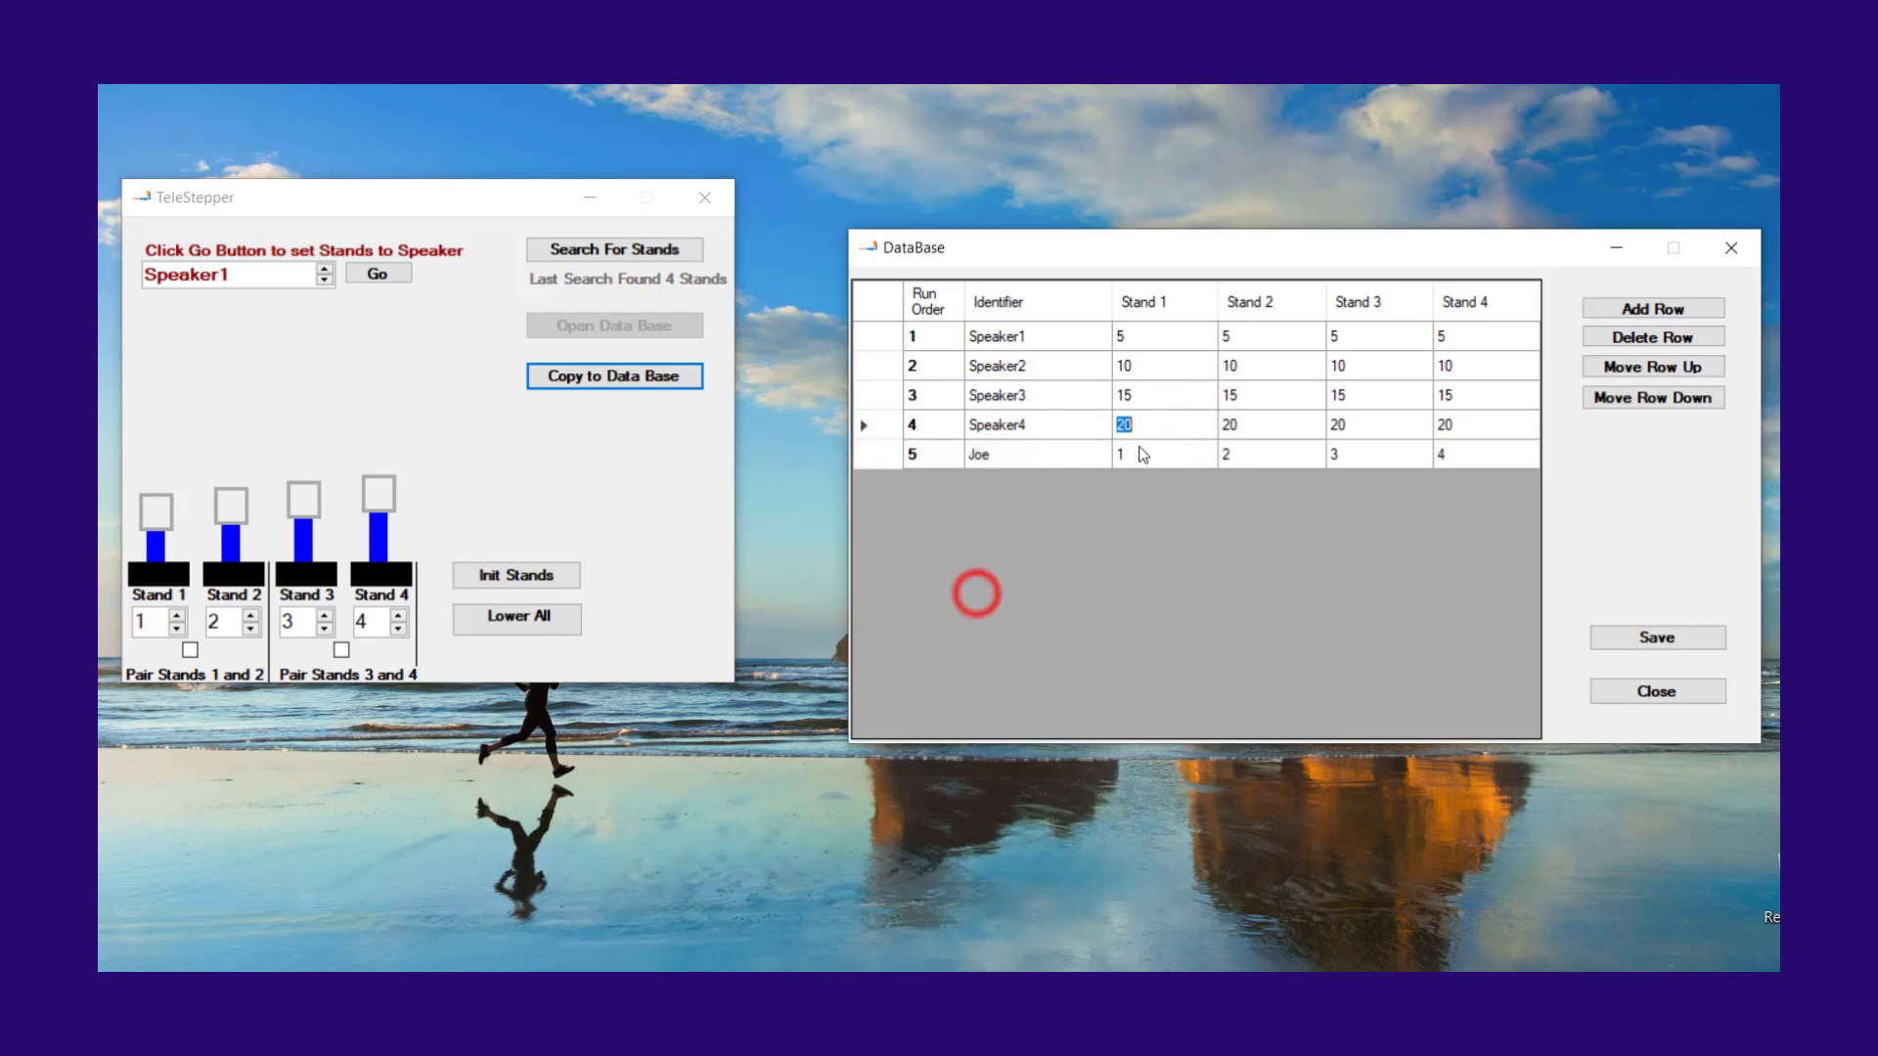
Step: Add a new row to the speaker database and delete it again
click(1674, 311)
click(1678, 335)
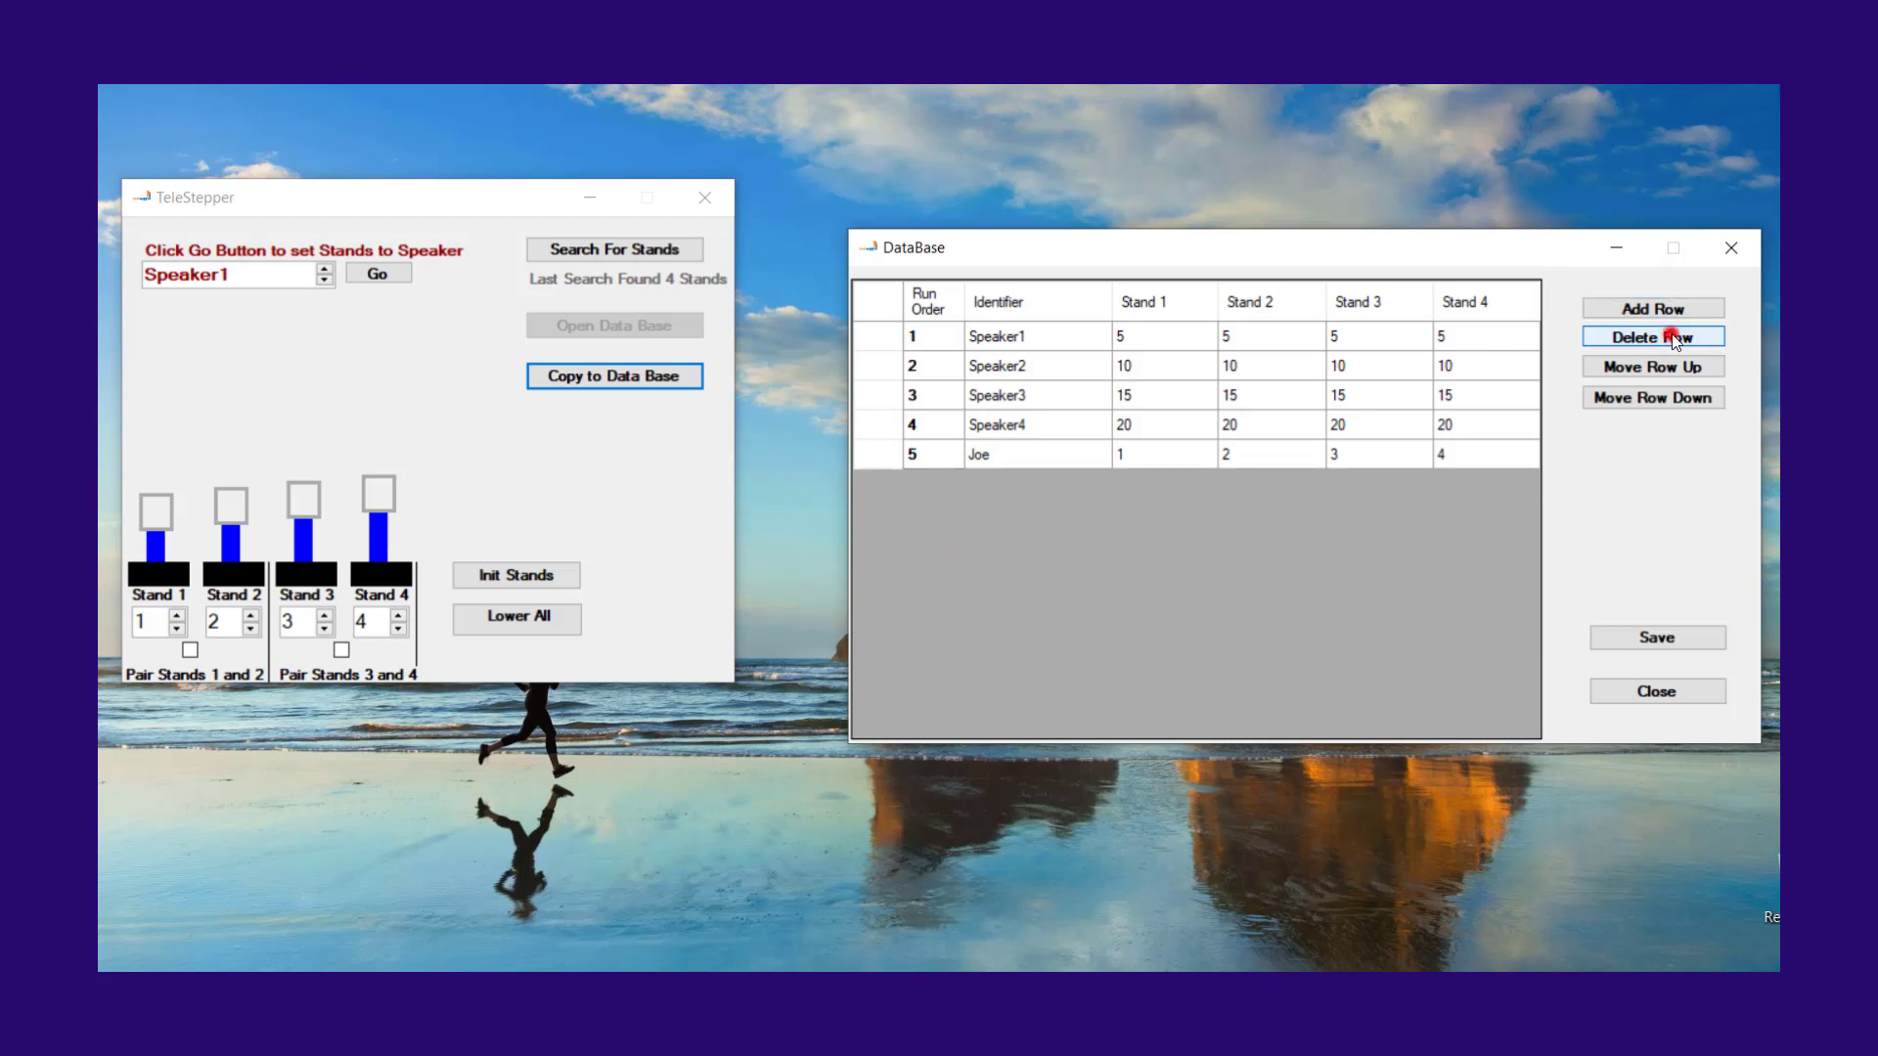
Step: Save the speaker database changes, dismiss the confirmation and close the database
click(1657, 638)
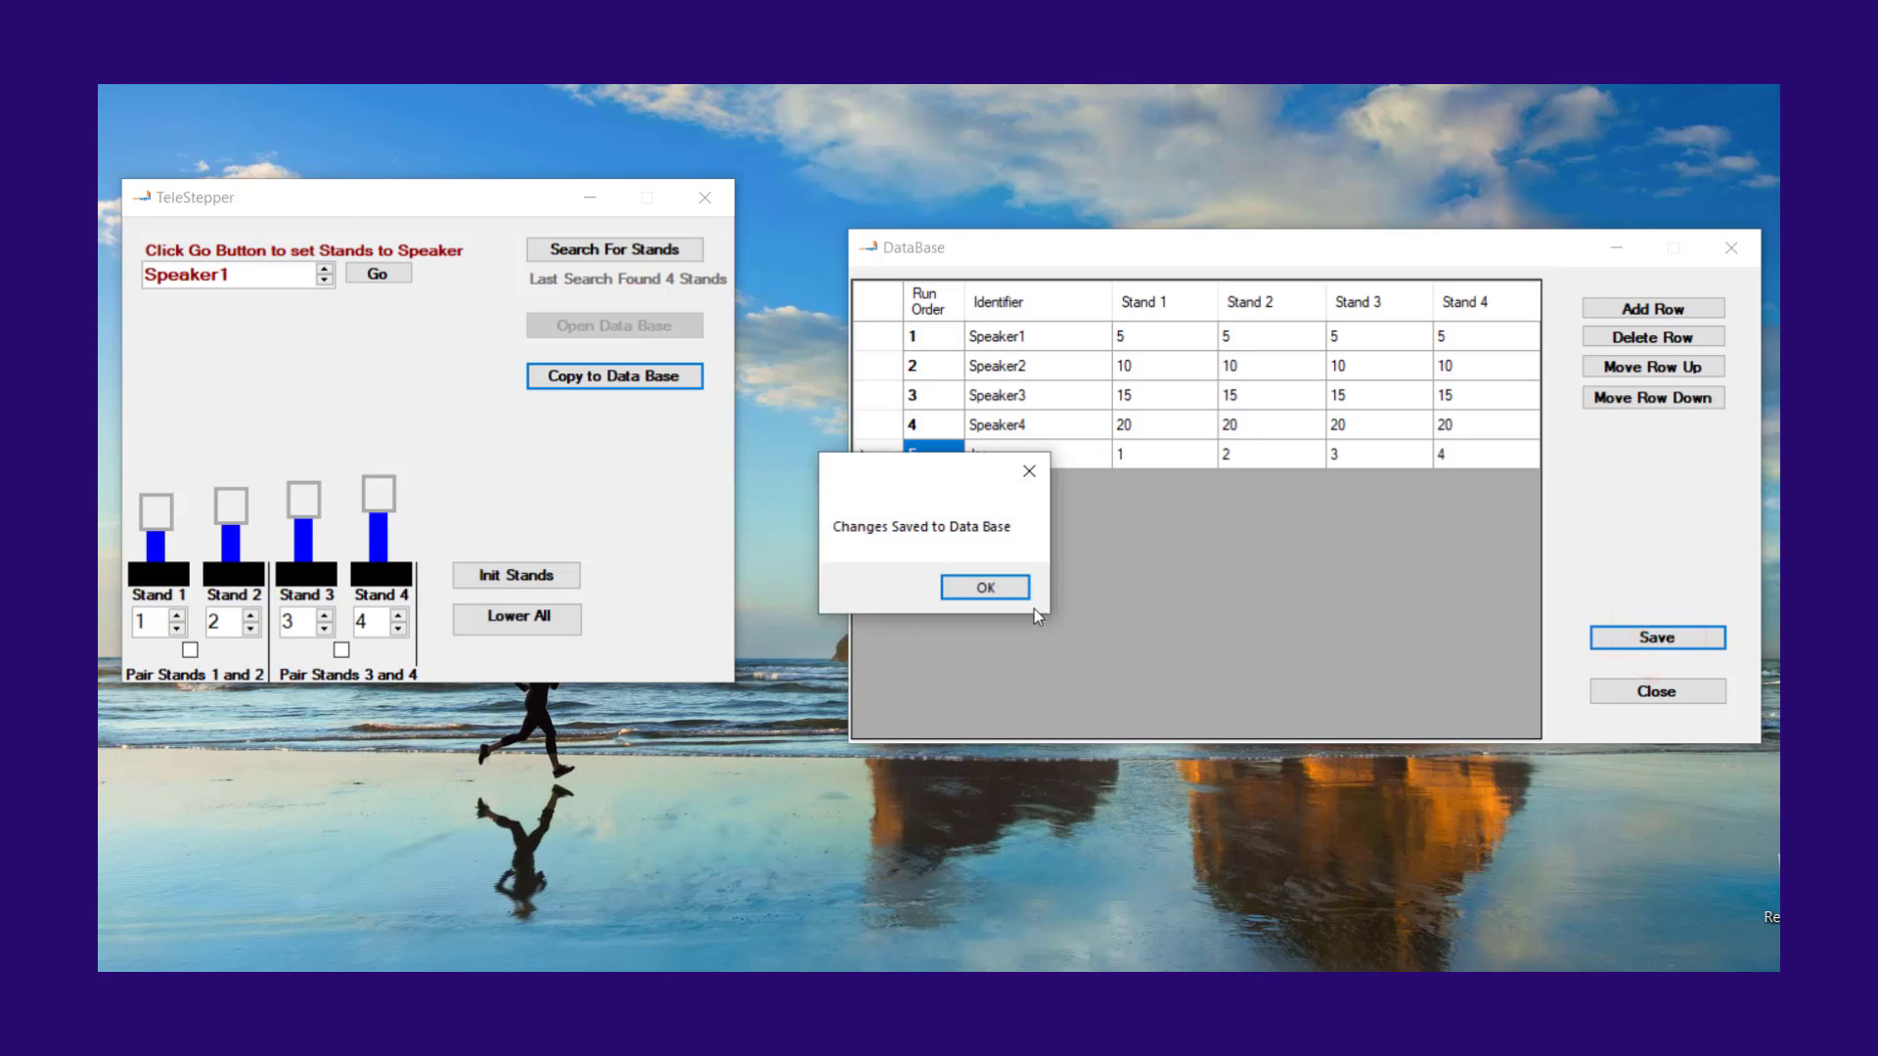
click(993, 588)
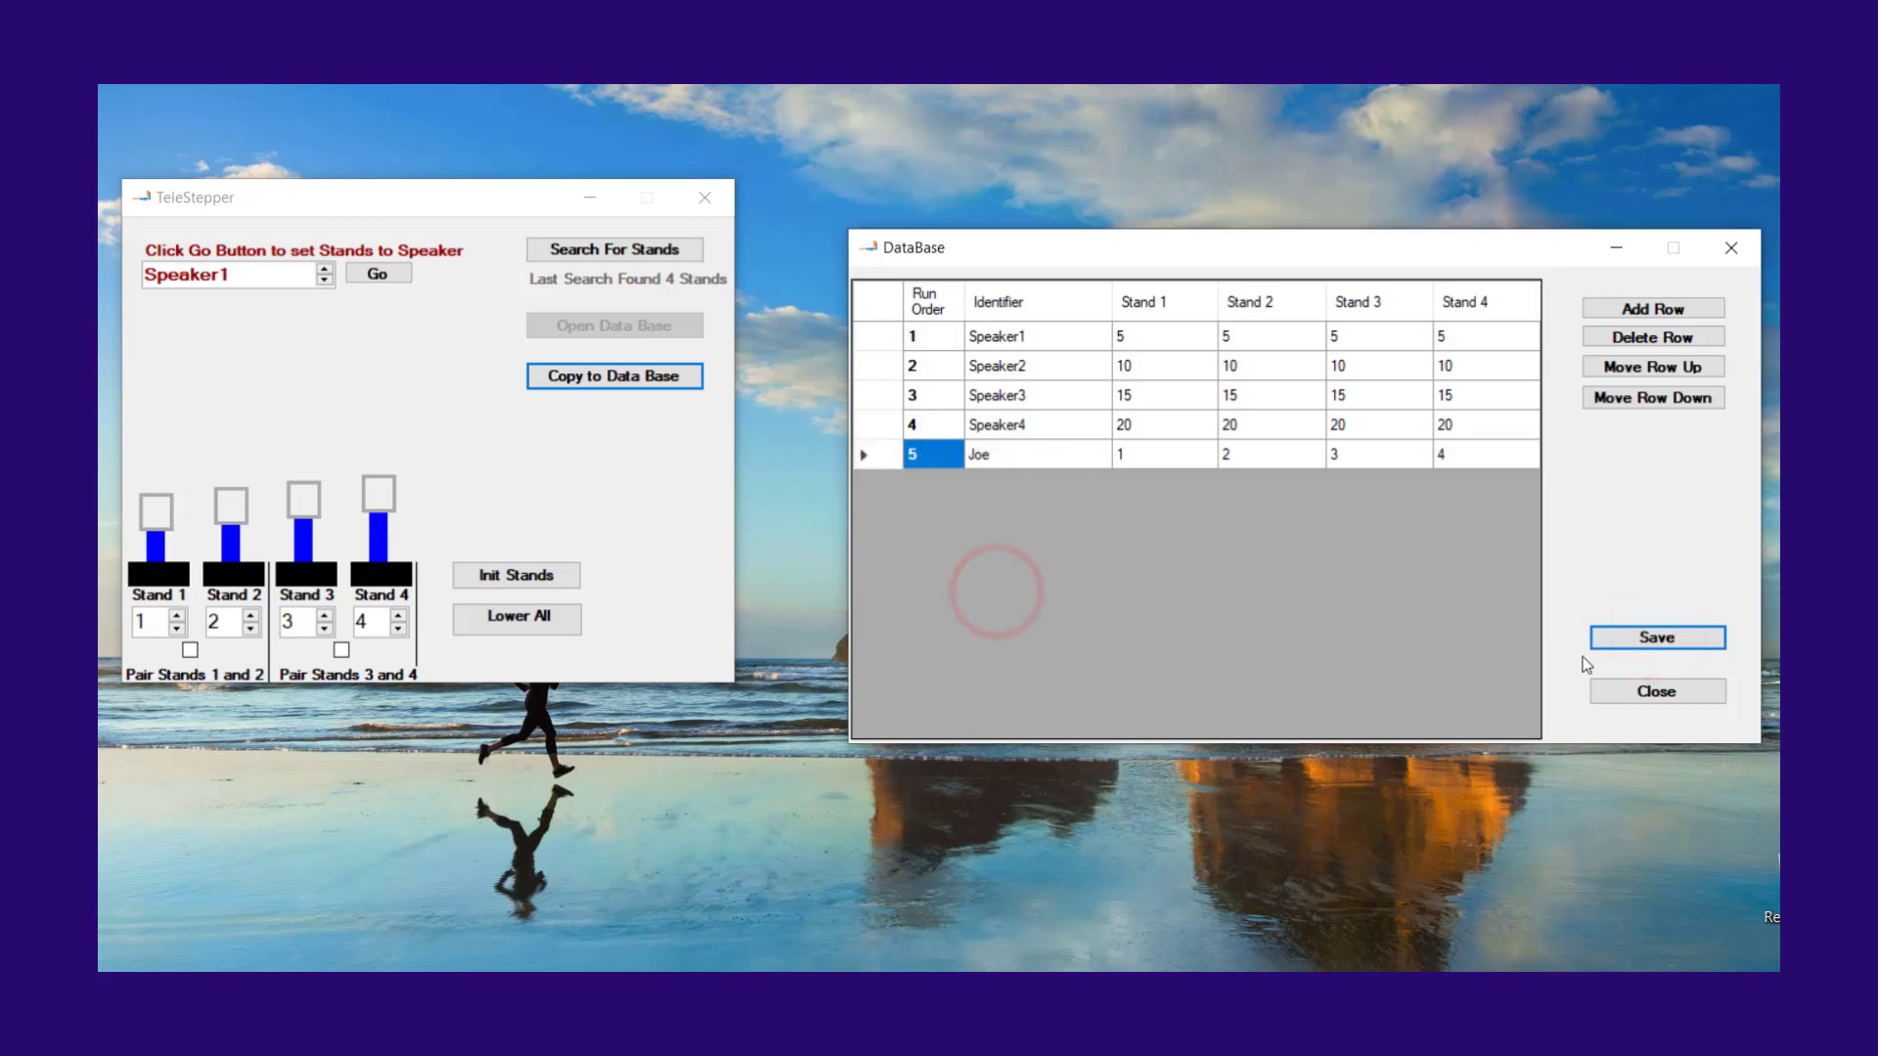
click(1651, 685)
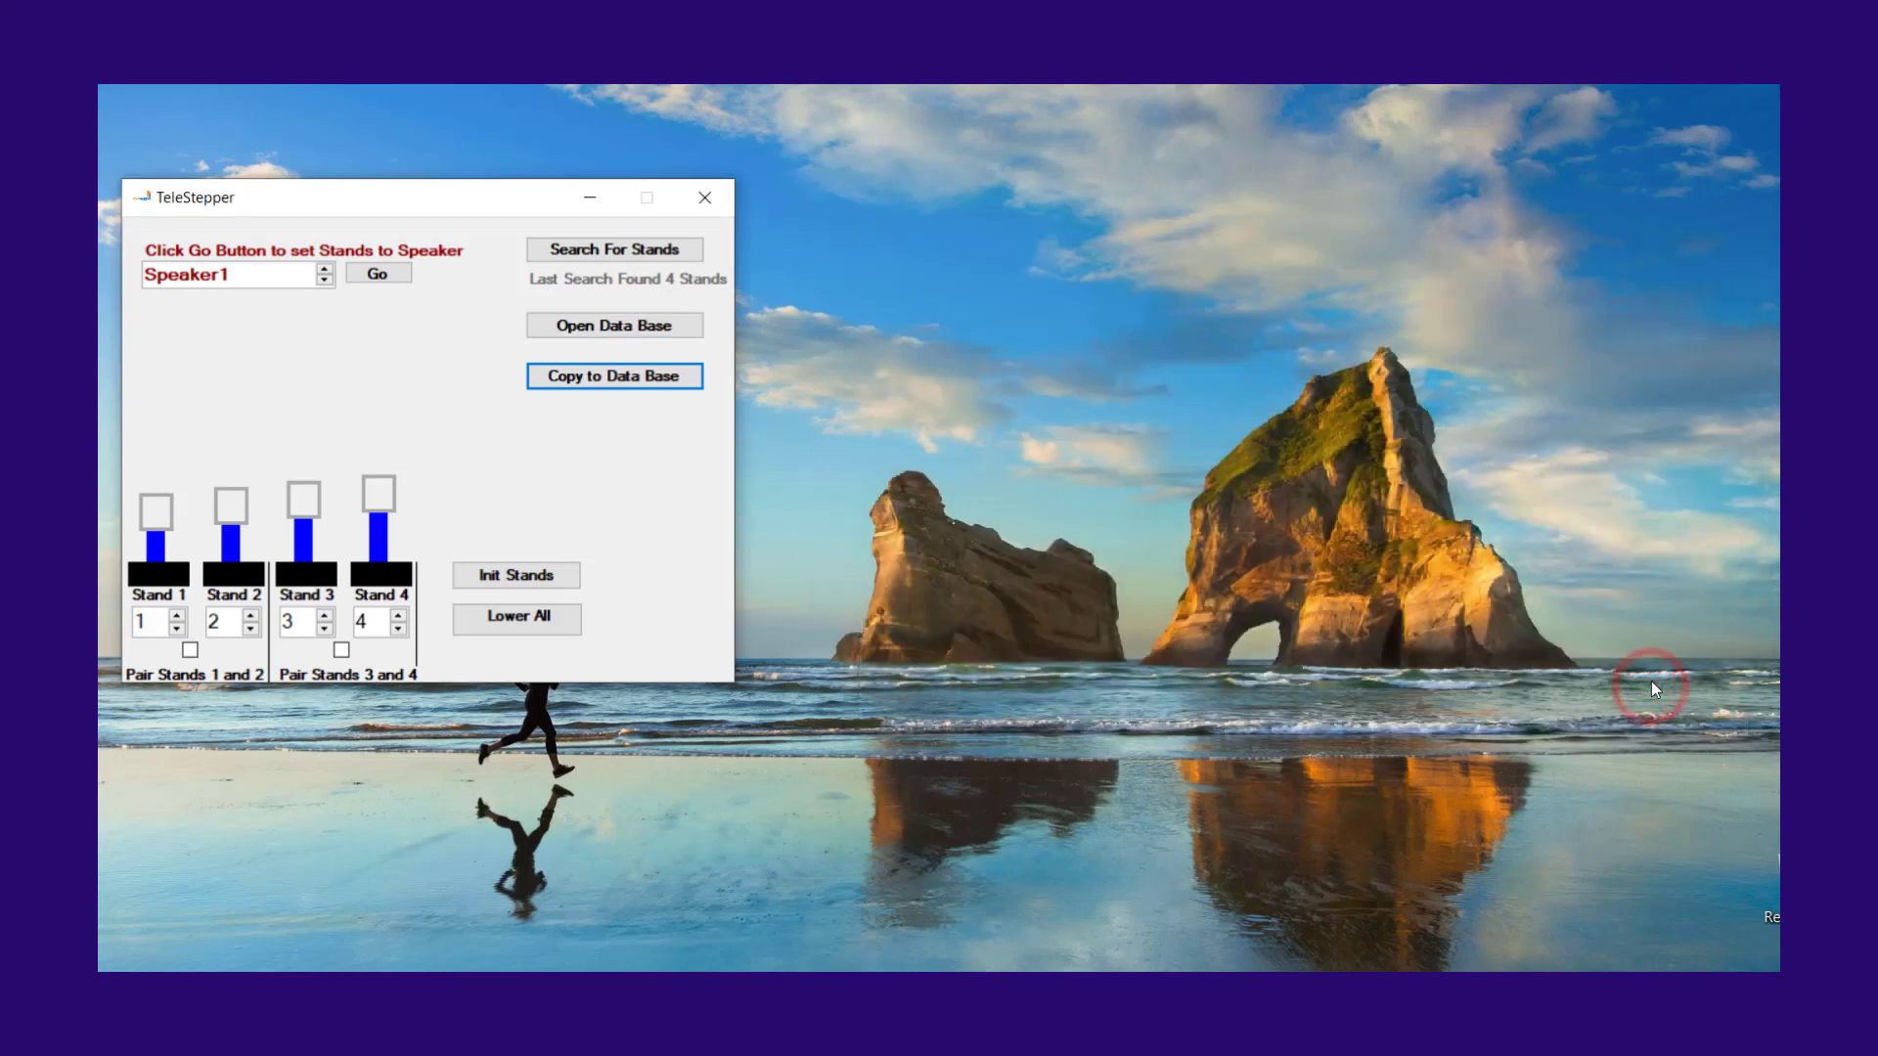